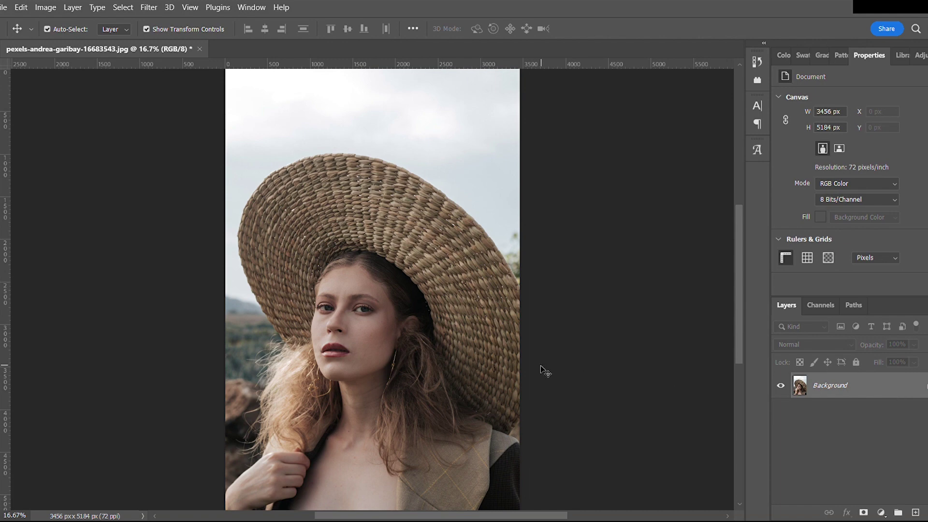
# Duplicate the portrait, hide Background, and fit the placed city skyline photo to the canvas
pyautogui.hotkey('ctrl', 'j')
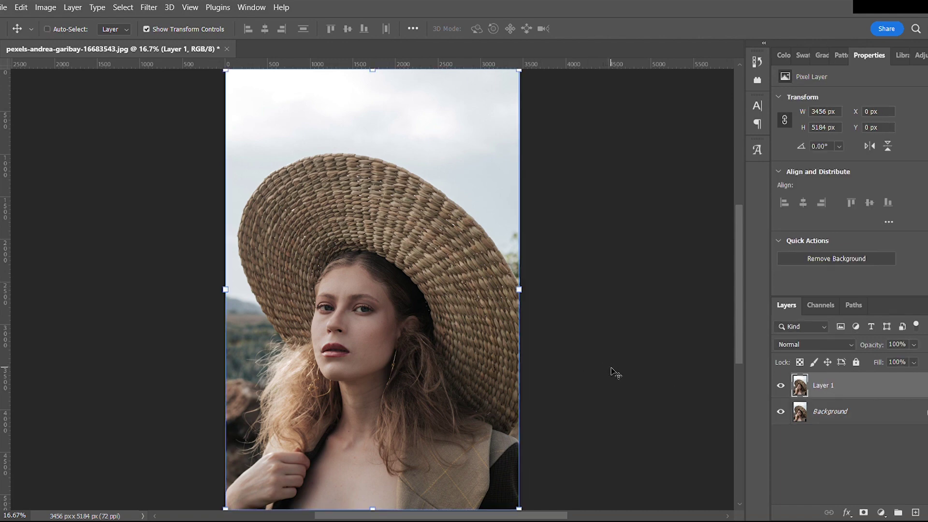
pyautogui.click(780, 411)
pyautogui.hotkey('ctrl', 't')
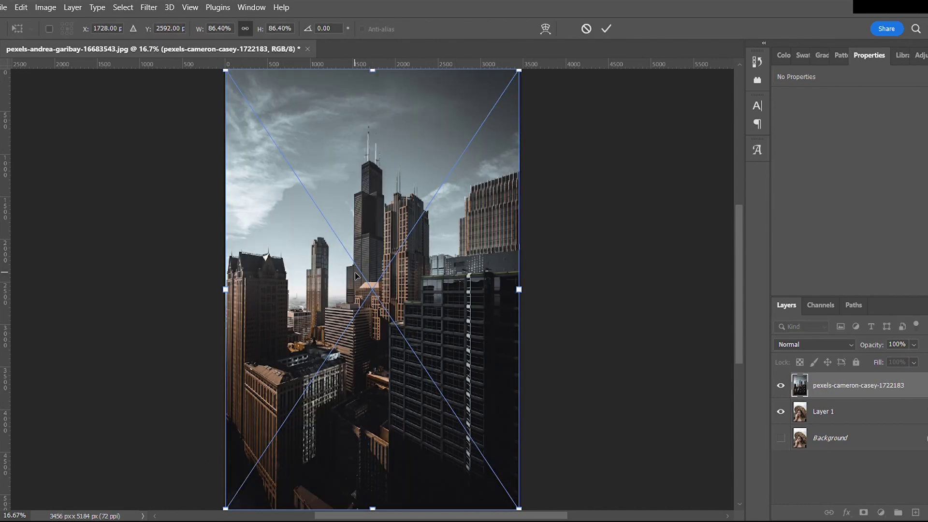
pyautogui.click(605, 28)
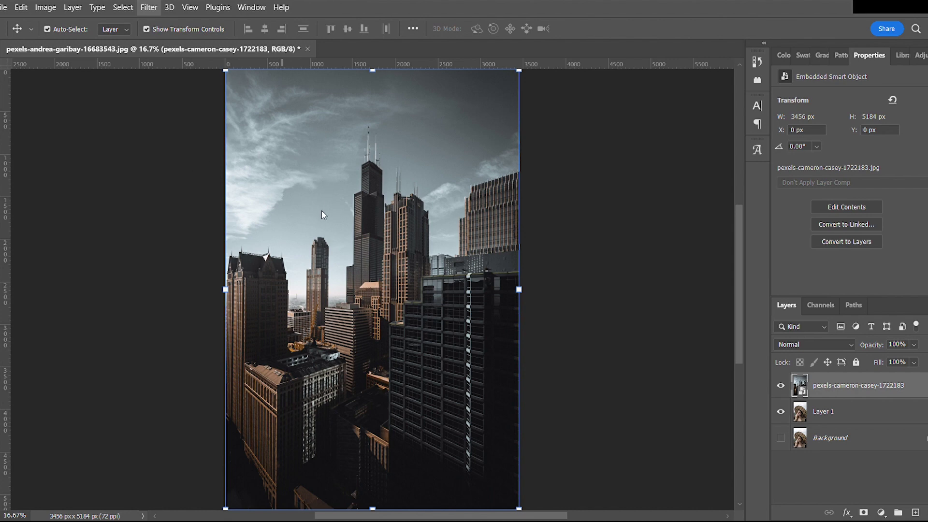
# Apply a heavy Gaussian Blur smart filter to the city skyline layer
pyautogui.hotkey('ctrl', 'f')
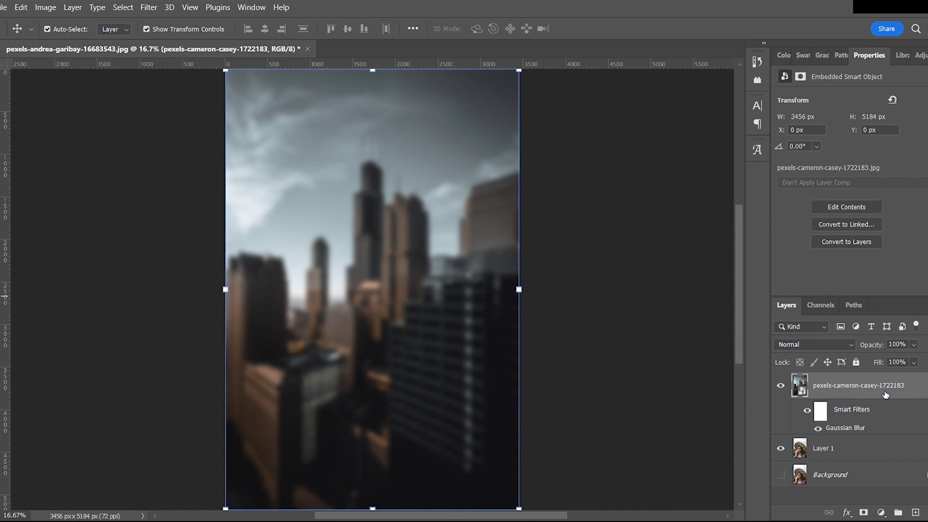
pyautogui.click(851, 347)
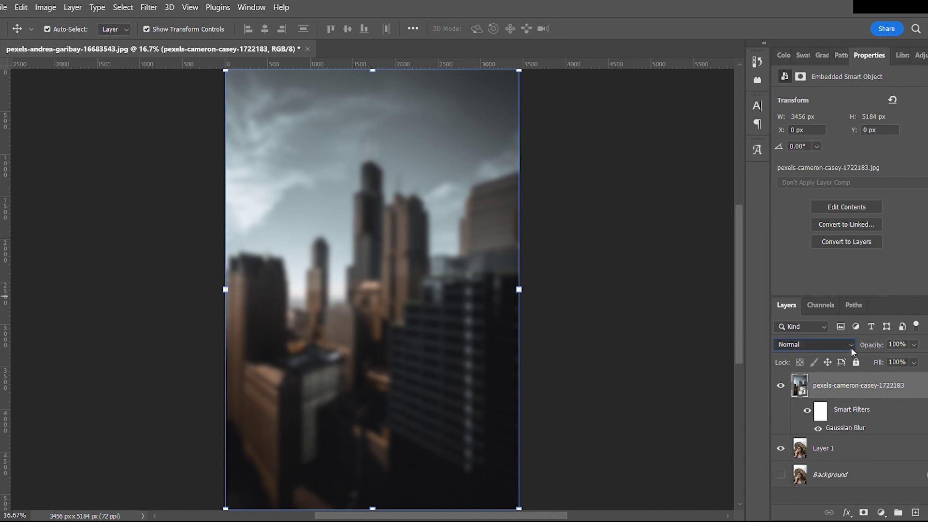
# Set the city layer to Screen and add Levels with black point 61 and midtone 0.57
pyautogui.click(819, 320)
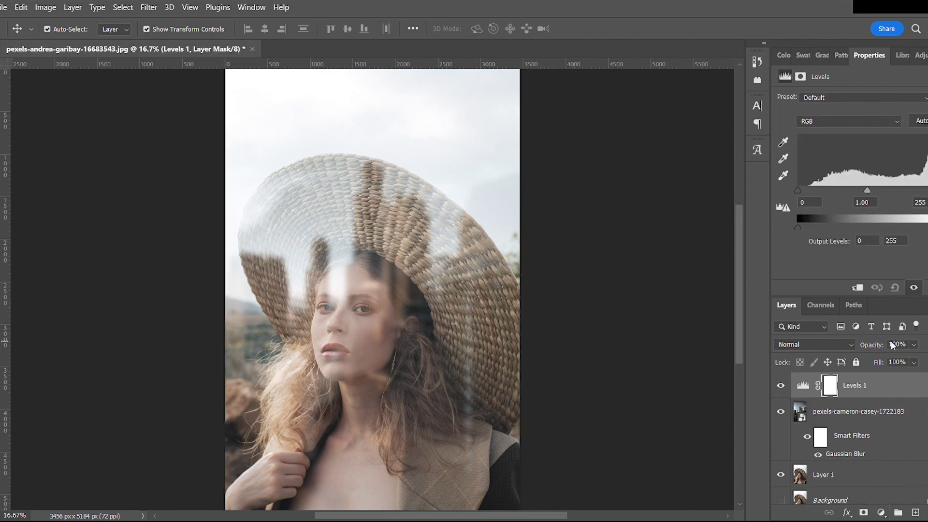
pyautogui.moveTo(867, 190); pyautogui.dragTo(891, 190)
pyautogui.moveTo(799, 190); pyautogui.dragTo(834, 191)
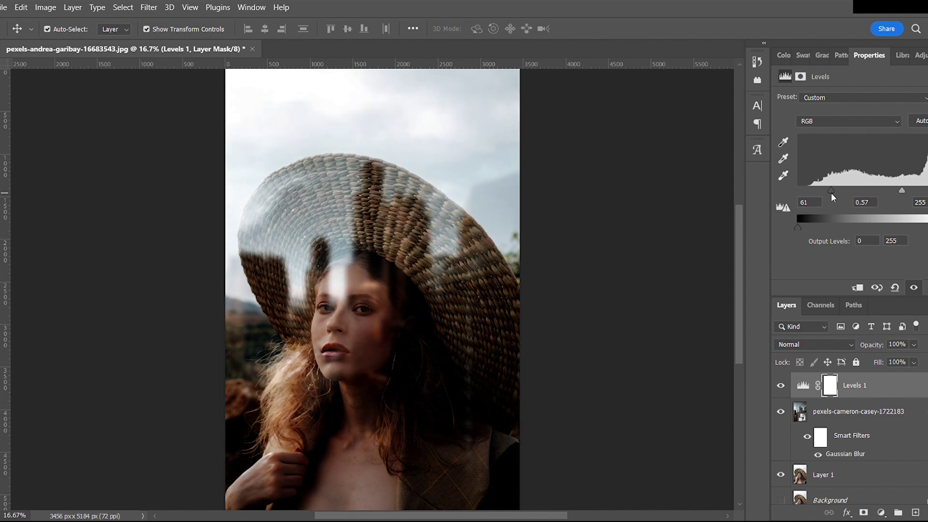
pyautogui.click(867, 416)
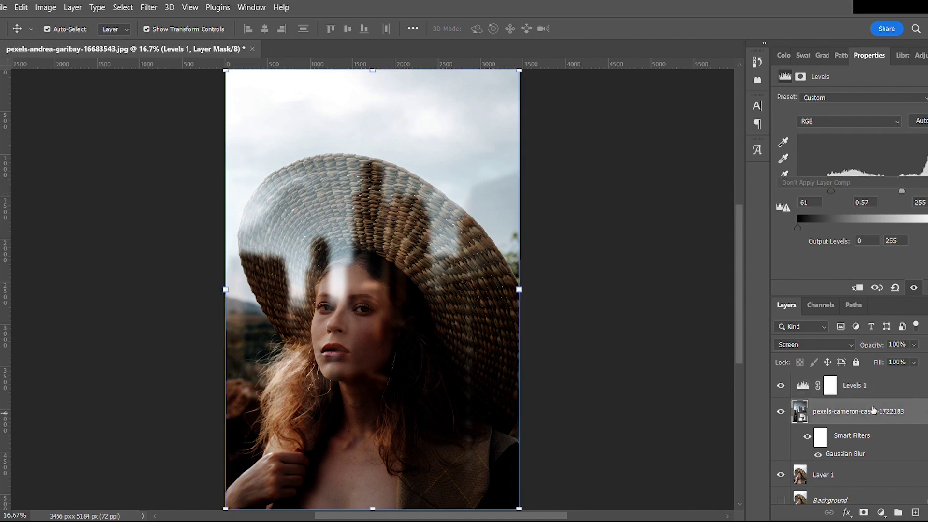
# Set the blurred city skyline layer's opacity to 73%
pyautogui.click(903, 347)
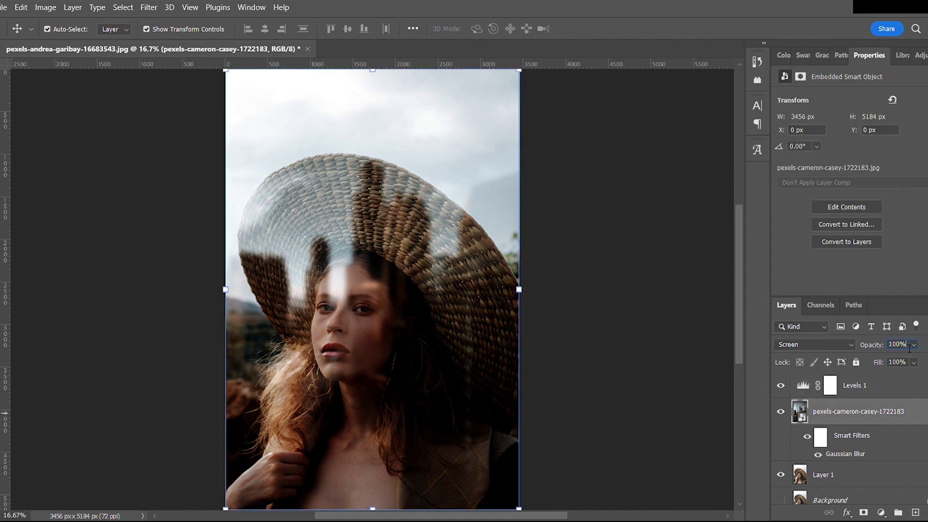
pyautogui.write('50')
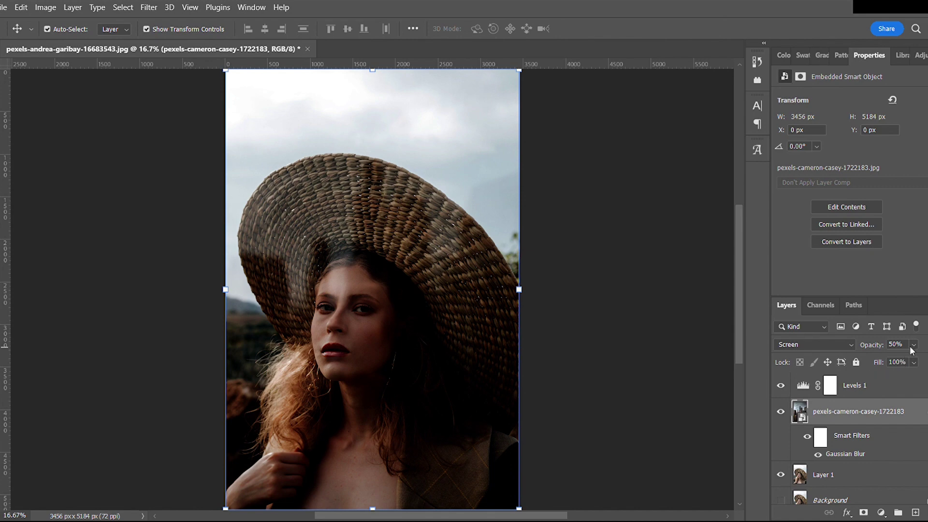
pyautogui.moveTo(914, 358); pyautogui.dragTo(926, 363)
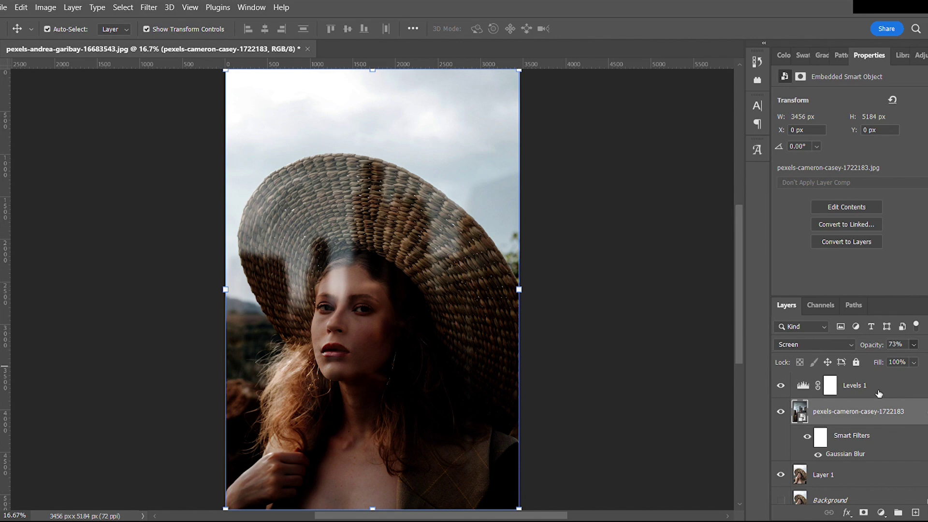
pyautogui.click(699, 317)
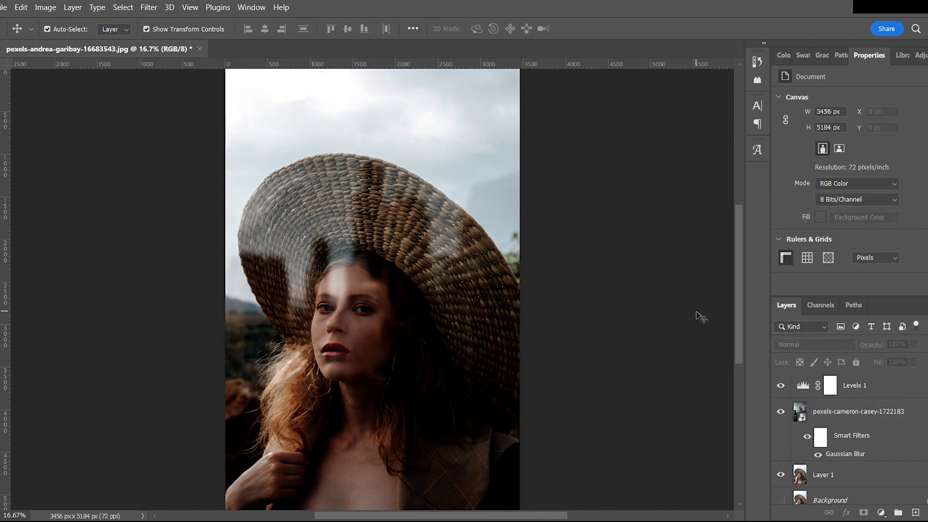
pyautogui.hotkey('ctrl', '+')
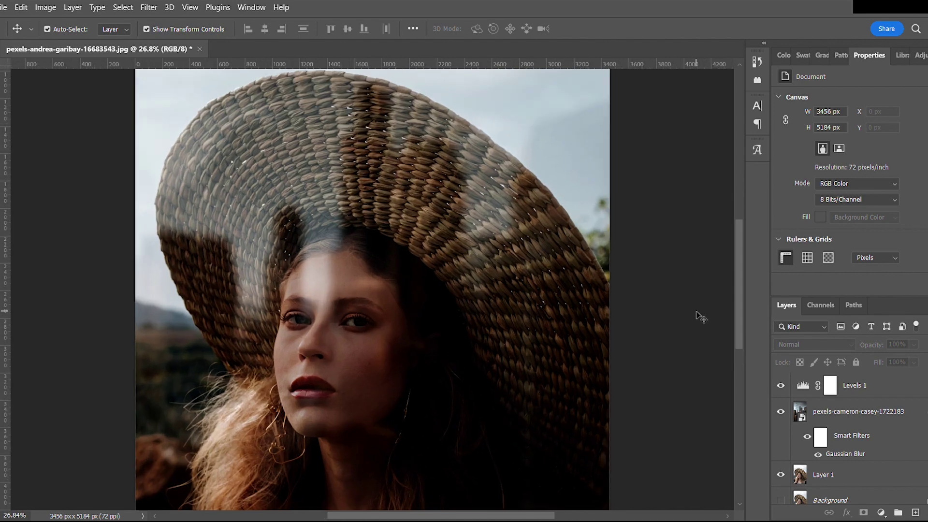
# Fit the finished portrait to the screen
pyautogui.hotkey('ctrl', '0')
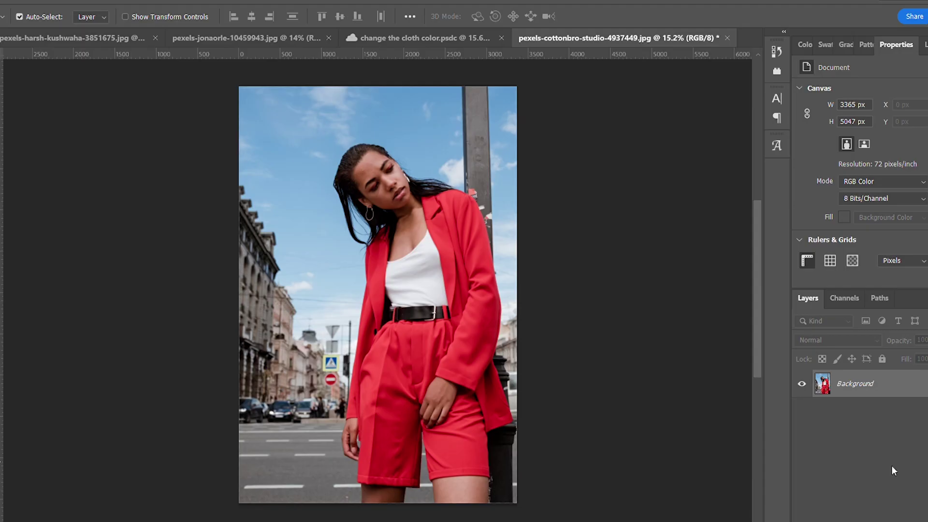
# Duplicate the street photo and add a Black & White layer with darker Reds and sky tones
pyautogui.hotkey('ctrl', 'j')
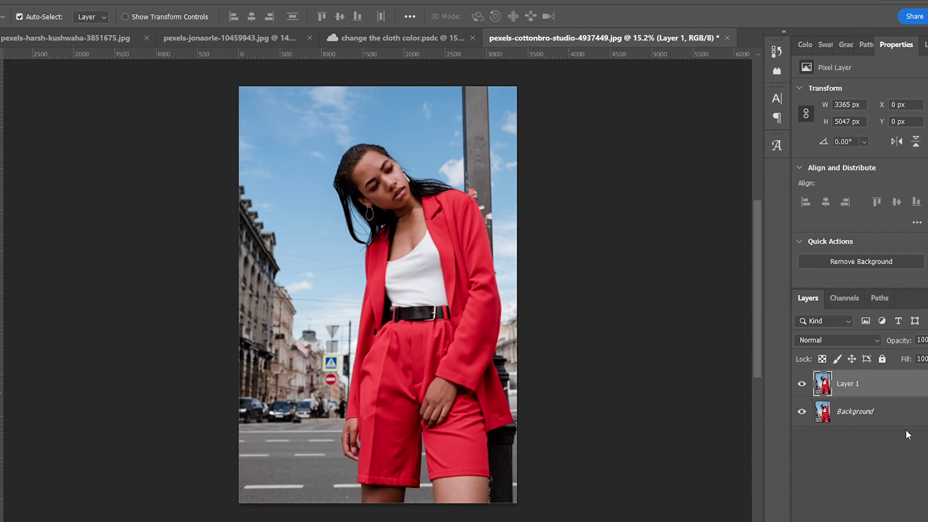
pyautogui.hotkey('ctrl', 'alt', 'shift', 'b')
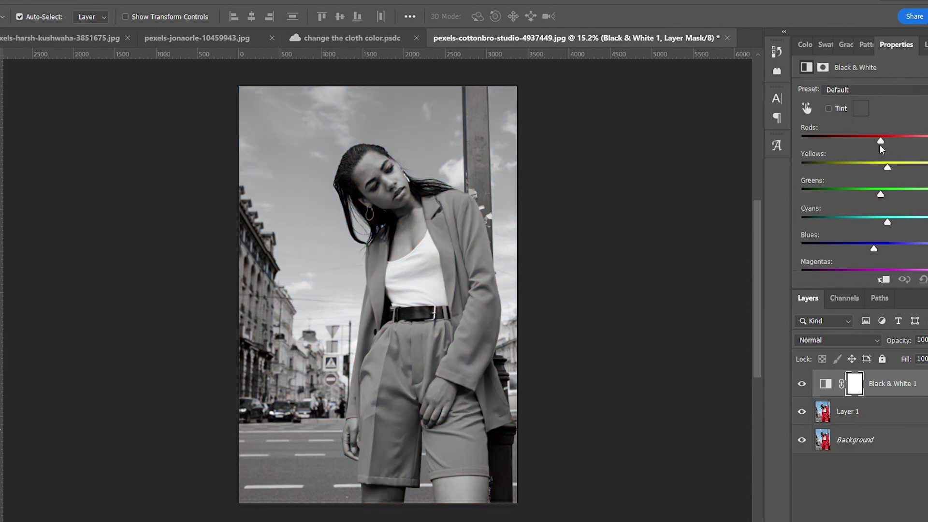
pyautogui.moveTo(880, 141); pyautogui.dragTo(872, 141)
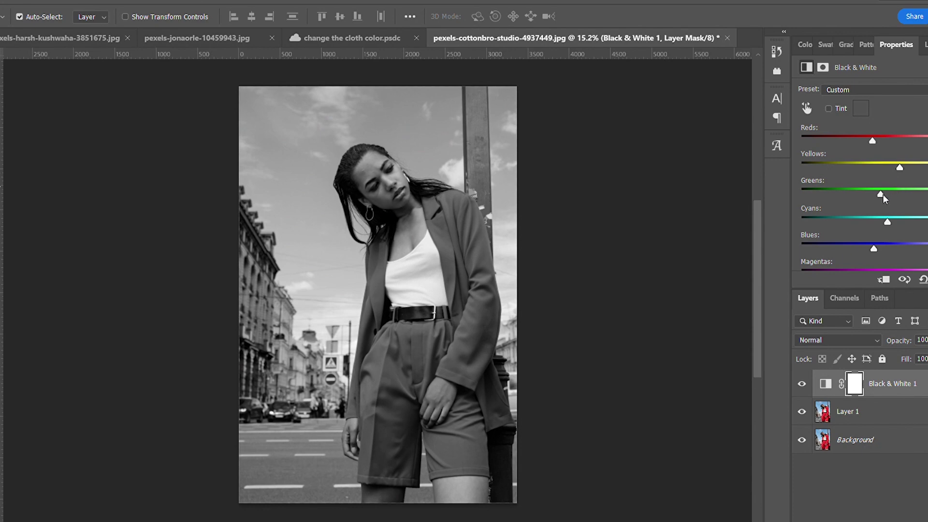
pyautogui.moveTo(884, 220)
pyautogui.mouseDown()
pyautogui.moveTo(861, 220)
pyautogui.moveTo(876, 237)
pyautogui.mouseUp()
pyautogui.scroll(-1, 883, 241)
pyautogui.scroll(-1, 886, 240)
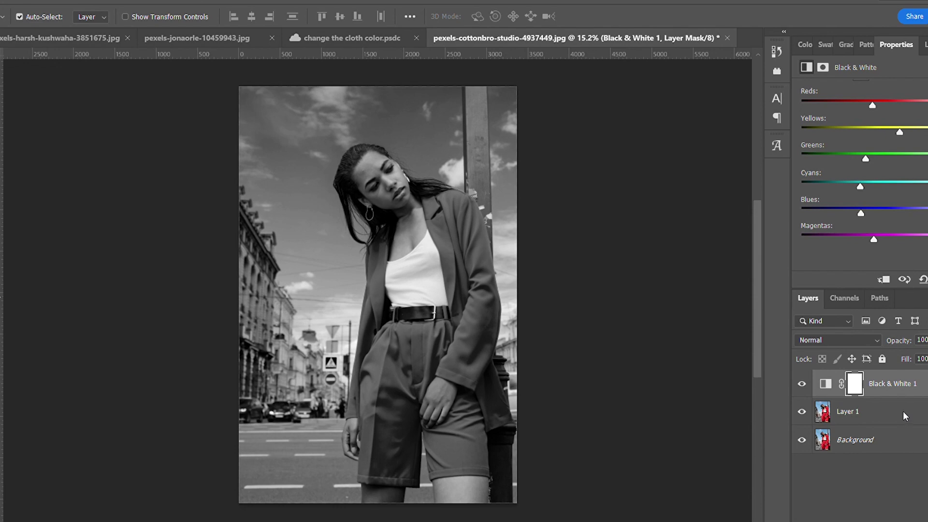
pyautogui.click(906, 415)
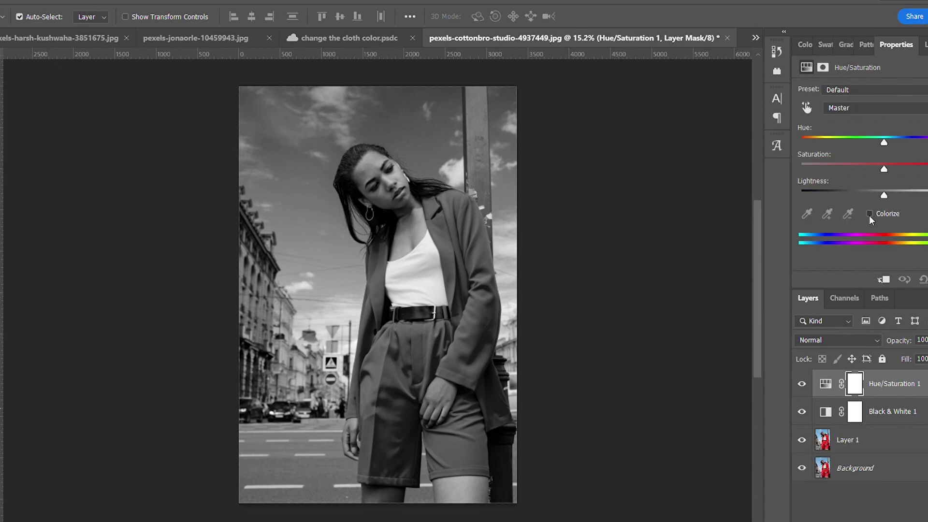
# Colorize the Hue/Saturation layer blue with higher saturation and lower lightness
pyautogui.click(870, 214)
pyautogui.moveTo(819, 141); pyautogui.dragTo(894, 143)
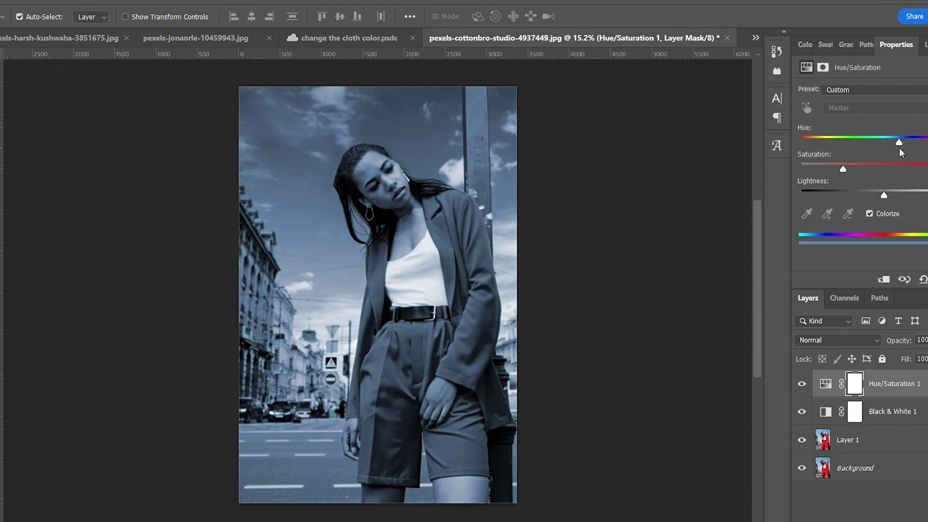
pyautogui.moveTo(915, 173); pyautogui.dragTo(926, 171)
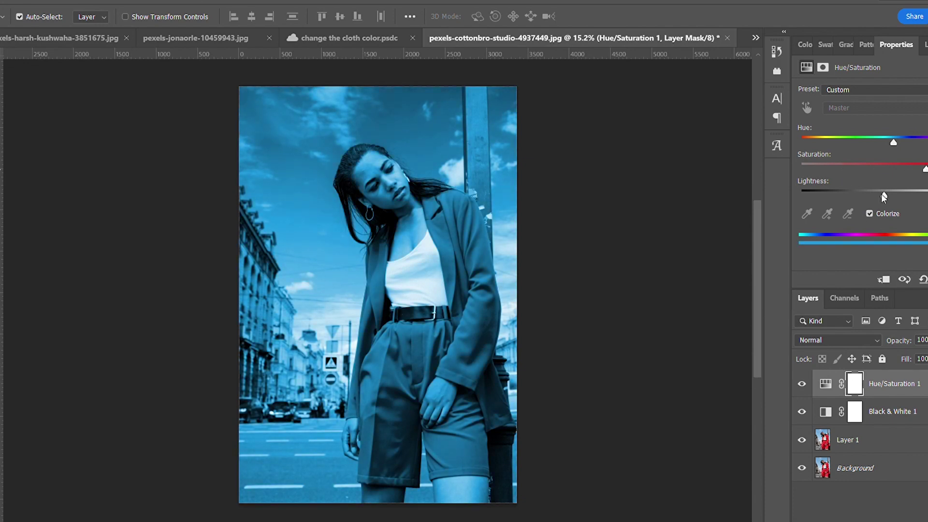
pyautogui.moveTo(882, 194); pyautogui.dragTo(864, 194)
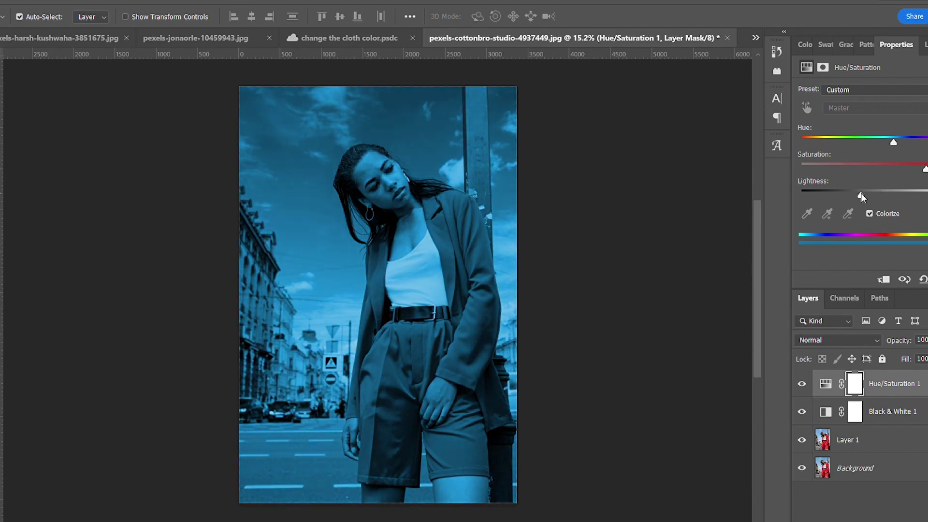
# Invert the Hue/Saturation mask to black and place a red-suit copy as Layer 2 below Layer 1
pyautogui.click(857, 385)
pyautogui.hotkey('ctrl', 'i')
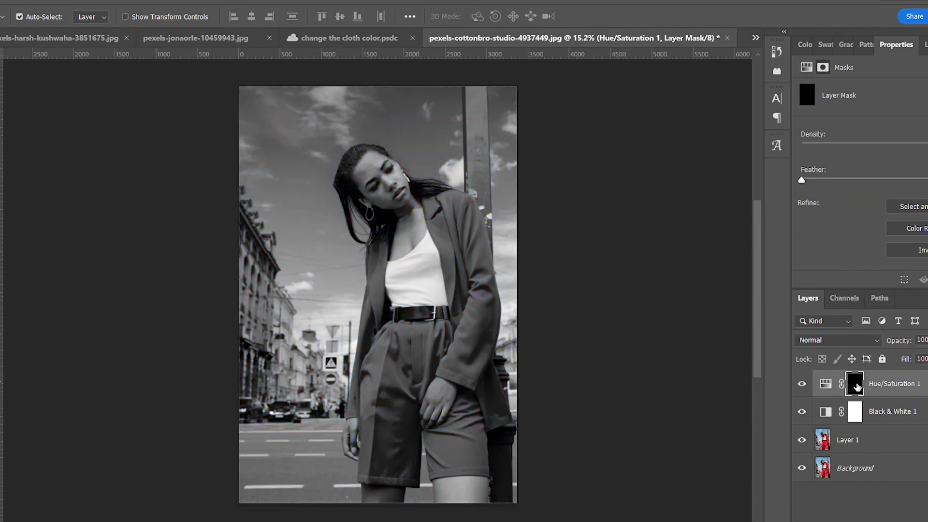
pyautogui.hotkey('ctrl', 'v')
pyautogui.moveTo(856, 385); pyautogui.dragTo(868, 480)
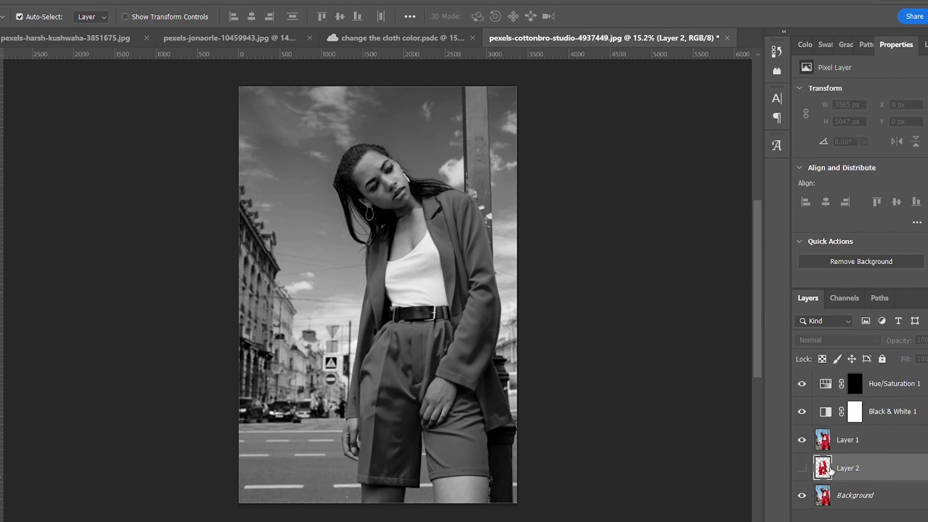
# Load Layer 2's figure as a selection, clear it, and make Layer 2 visible
pyautogui.hotkey('ctrl', '+')
pyautogui.keyDown('ctrl'); pyautogui.click(828, 472); pyautogui.keyUp('ctrl')
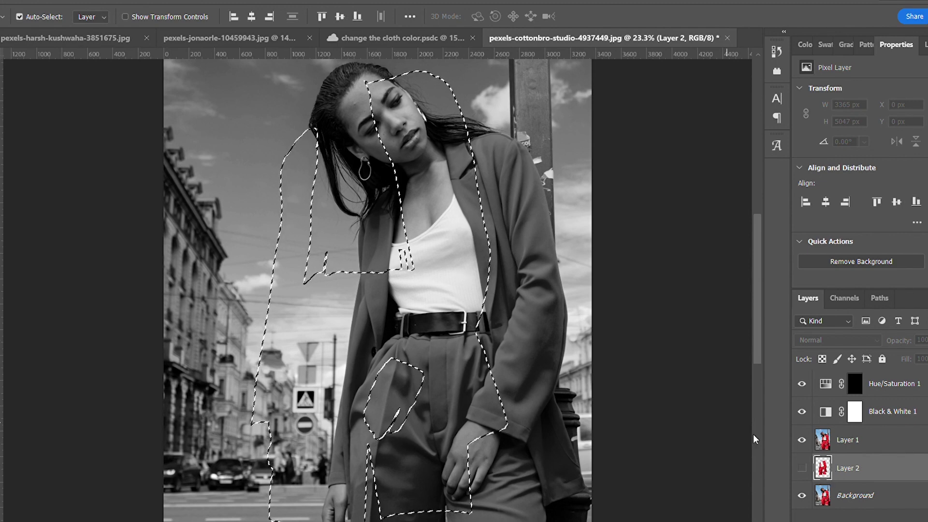
pyautogui.hotkey('ctrl', 'd')
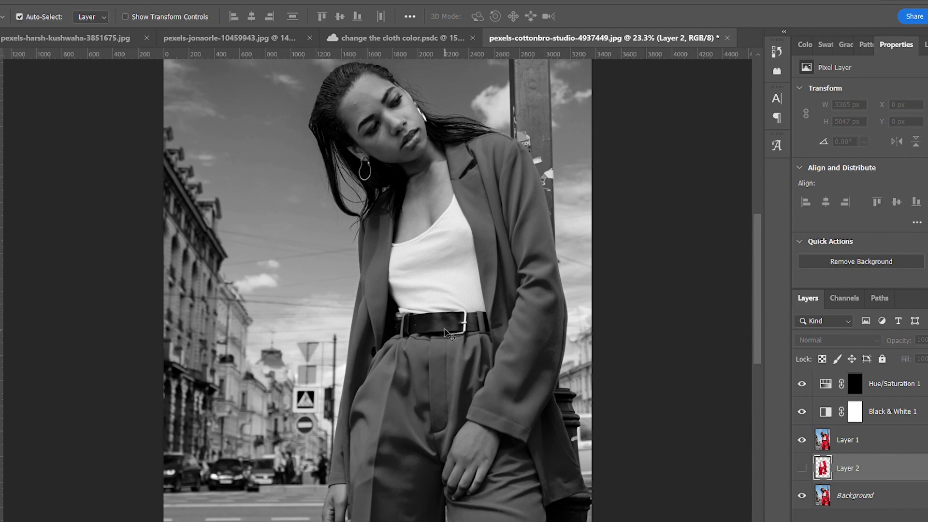
pyautogui.scroll(-3, 453, 269)
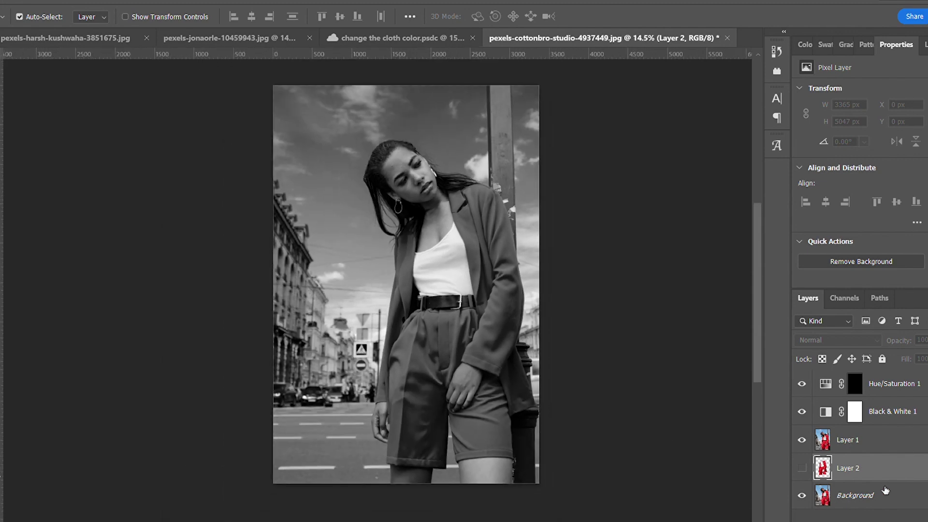
pyautogui.click(802, 468)
# Align Layer 2's clothing cut-out with the woman's suit using Free Transform and arrow-key nudges
pyautogui.hotkey('ctrl', 't')
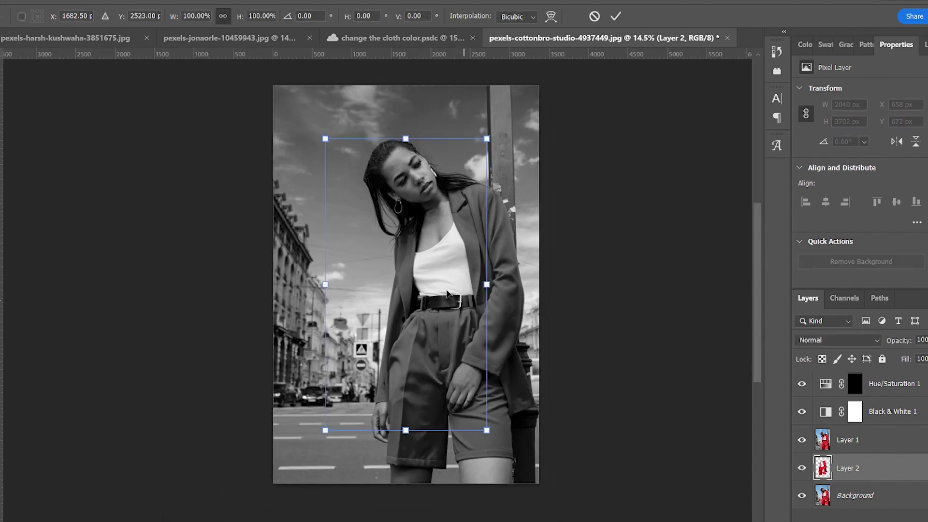
pyautogui.moveTo(458, 310); pyautogui.dragTo(470, 323)
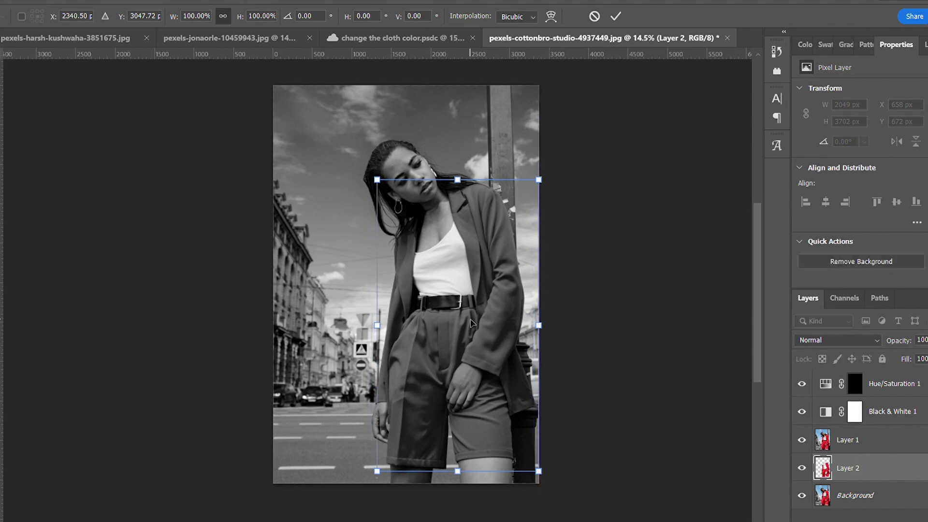
pyautogui.moveTo(471, 323); pyautogui.dragTo(478, 340)
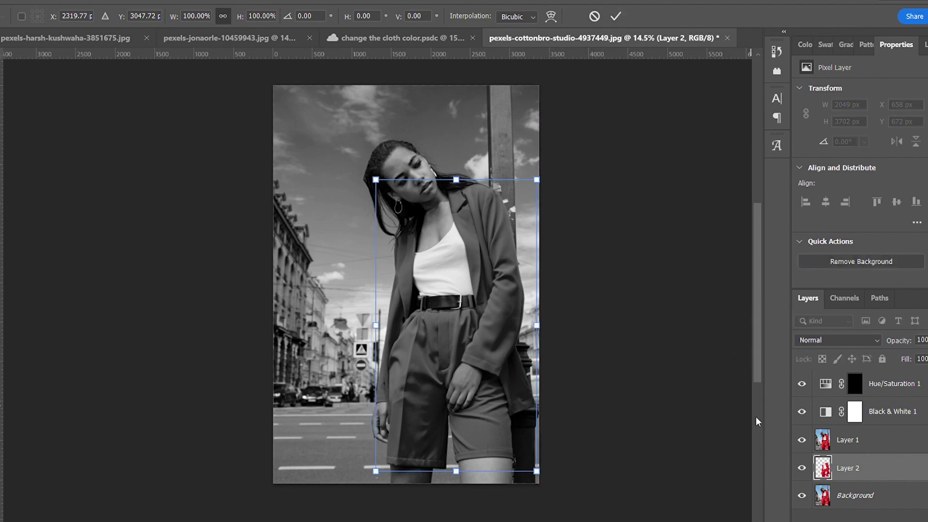
pyautogui.press('Return')
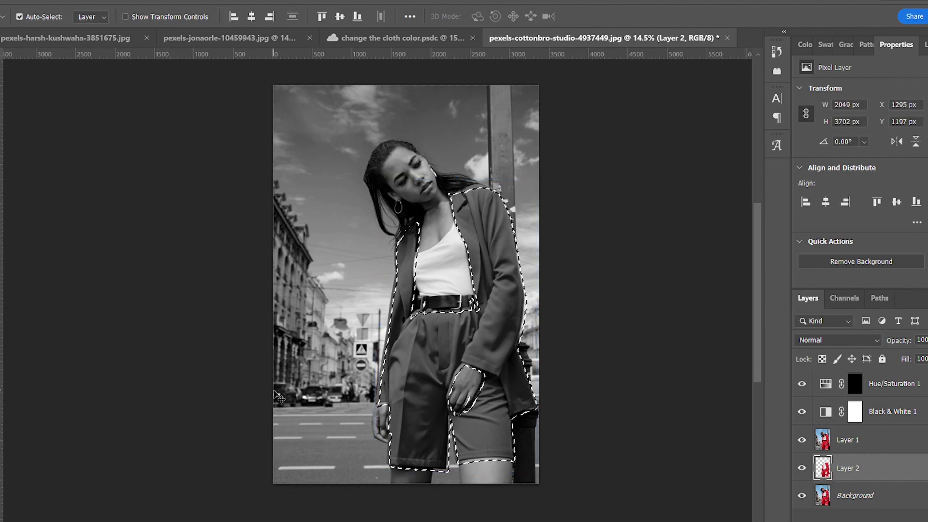
pyautogui.press('Up')
pyautogui.press('Up')
pyautogui.press('Up')
pyautogui.press('Up')
pyautogui.press('Up')
pyautogui.press('Up')
pyautogui.press('Left')
pyautogui.press('Left')
pyautogui.press('Left')
pyautogui.press('Left')
pyautogui.press('Left')
pyautogui.press('Left')
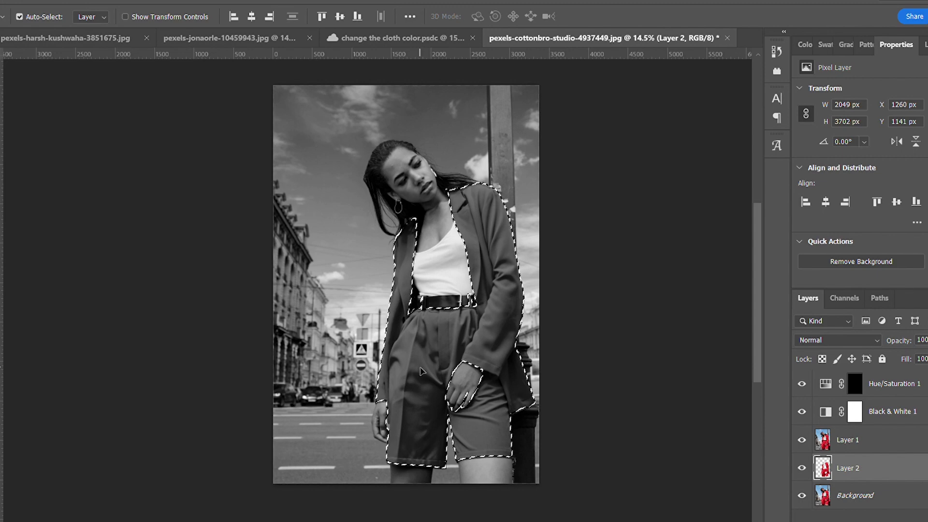
pyautogui.press('Down')
pyautogui.press('Down')
pyautogui.press('Down')
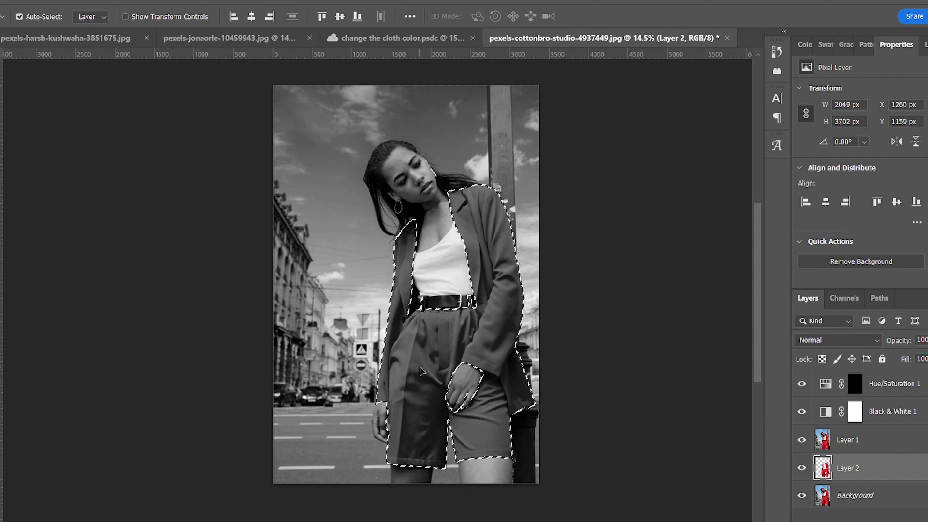
pyautogui.click(851, 438)
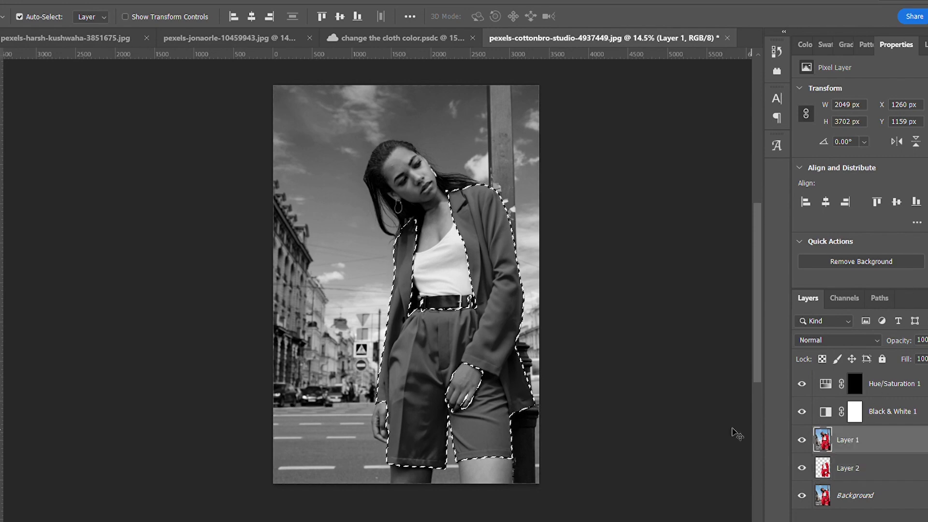
# Fill the clothing selection white on the Hue/Saturation 1 mask to reveal a blue suit
pyautogui.click(854, 384)
pyautogui.press('ctrl')
pyautogui.hotkey('ctrl', 'BackSpace')
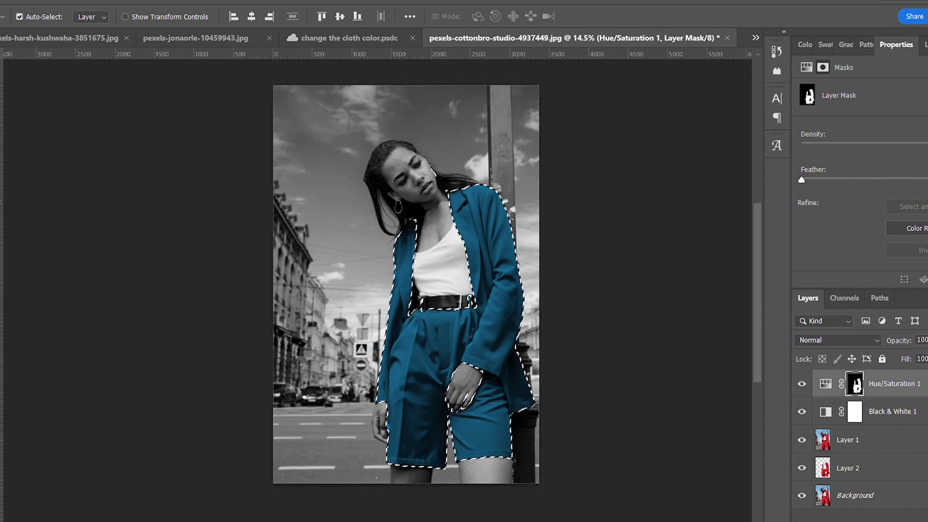
pyautogui.press('b')
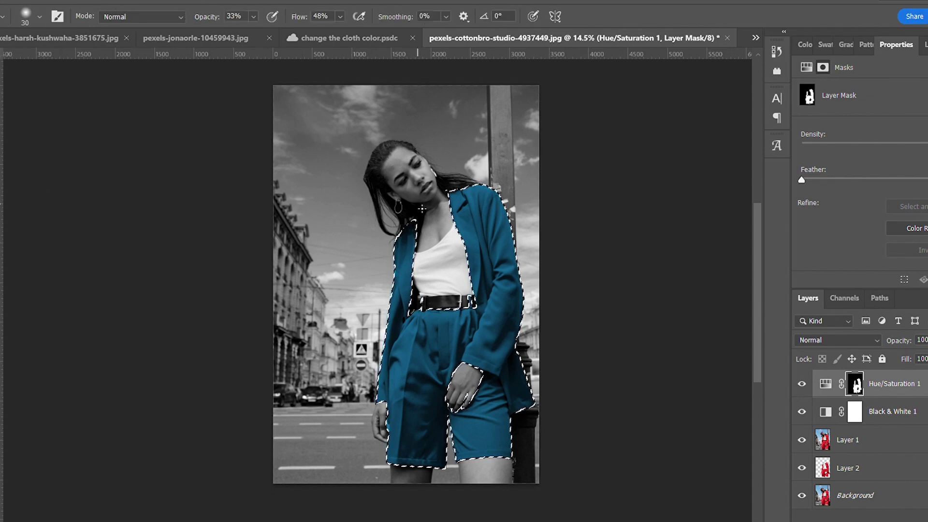
pyautogui.scroll(2, 422, 208)
# Paint the woman's lips blue on the Hue/Saturation 1 mask, refining with a size-15 brush
pyautogui.scroll(2, 423, 205)
pyautogui.scroll(2, 426, 197)
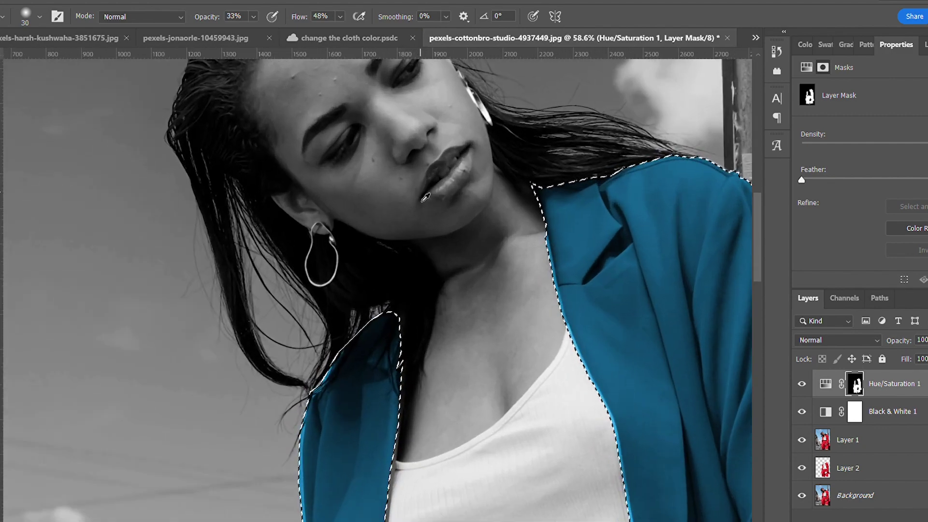
pyautogui.scroll(1, 454, 202)
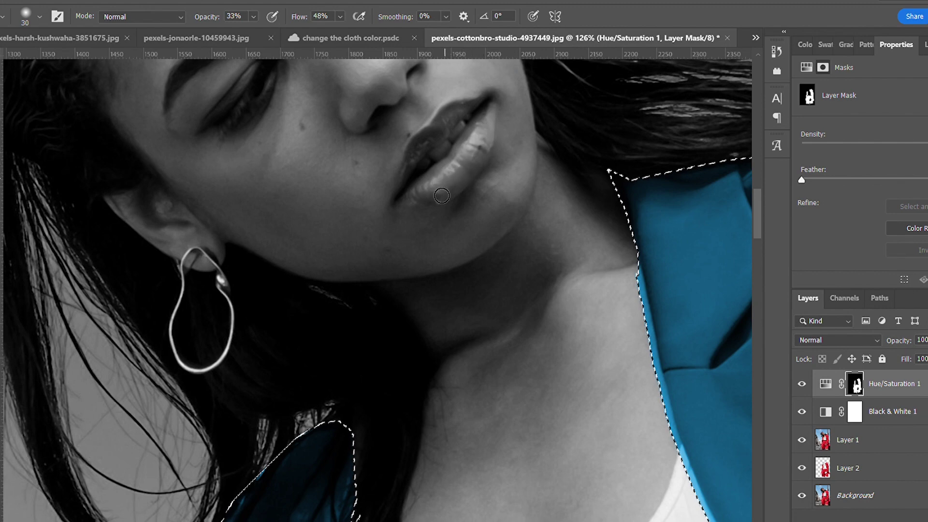
pyautogui.hotkey('ctrl', 'd')
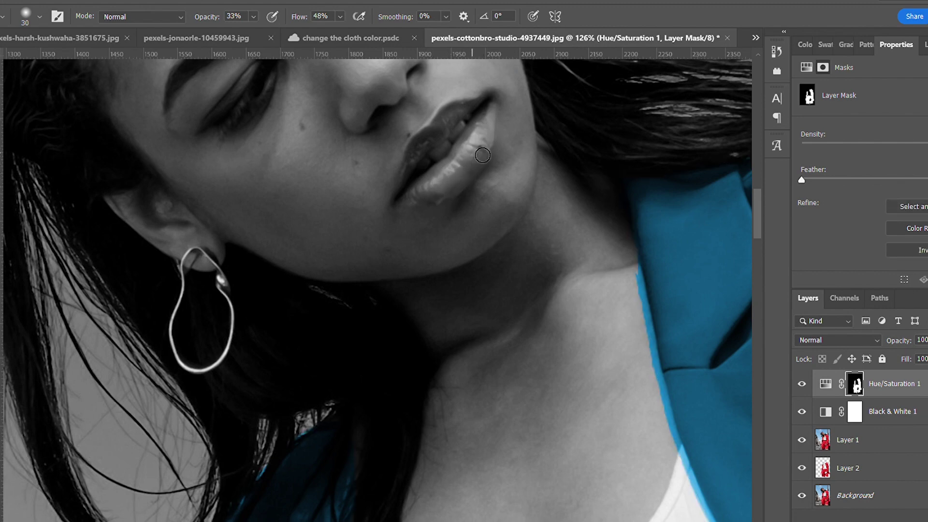
pyautogui.moveTo(487, 137)
pyautogui.mouseDown()
pyautogui.moveTo(457, 180)
pyautogui.moveTo(464, 166)
pyautogui.moveTo(413, 210)
pyautogui.moveTo(459, 182)
pyautogui.moveTo(439, 208)
pyautogui.moveTo(488, 172)
pyautogui.moveTo(496, 115)
pyautogui.moveTo(448, 186)
pyautogui.moveTo(472, 153)
pyautogui.moveTo(459, 176)
pyautogui.moveTo(413, 207)
pyautogui.moveTo(434, 203)
pyautogui.moveTo(414, 182)
pyautogui.mouseUp()
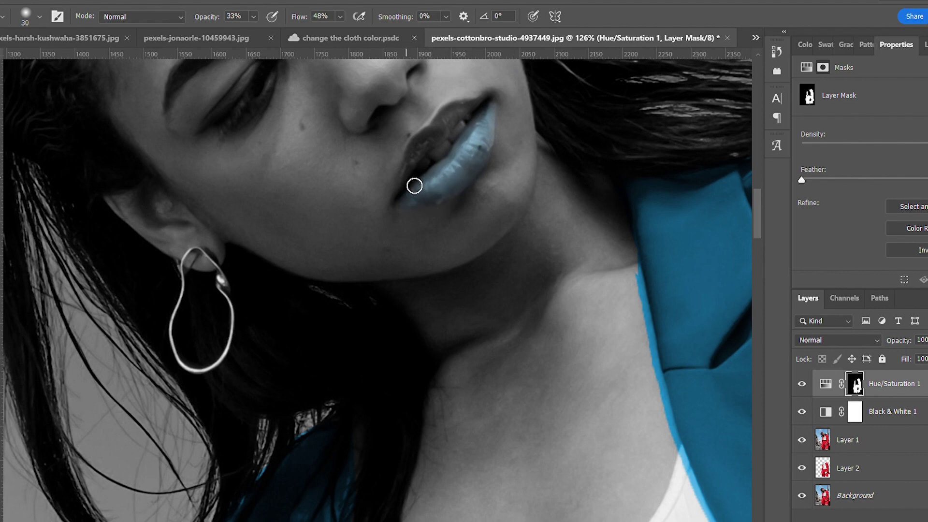
pyautogui.press('[')
pyautogui.press('[')
pyautogui.press('[')
pyautogui.moveTo(417, 159)
pyautogui.mouseDown()
pyautogui.moveTo(410, 174)
pyautogui.moveTo(414, 155)
pyautogui.moveTo(435, 137)
pyautogui.moveTo(423, 143)
pyautogui.moveTo(474, 104)
pyautogui.moveTo(431, 151)
pyautogui.moveTo(479, 103)
pyautogui.moveTo(429, 149)
pyautogui.moveTo(416, 176)
pyautogui.moveTo(459, 121)
pyautogui.mouseUp()
pyautogui.scroll(-5, 459, 126)
pyautogui.scroll(-1, 515, 248)
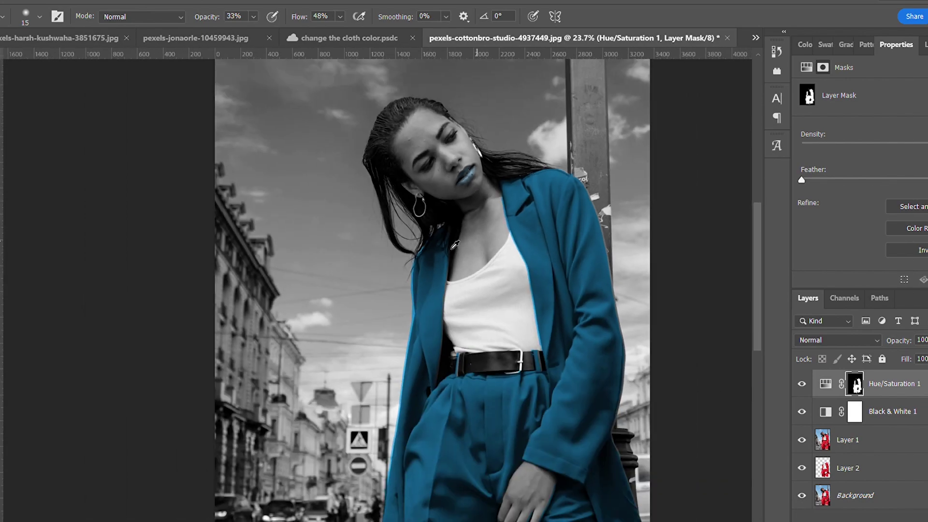
pyautogui.scroll(-1, 479, 247)
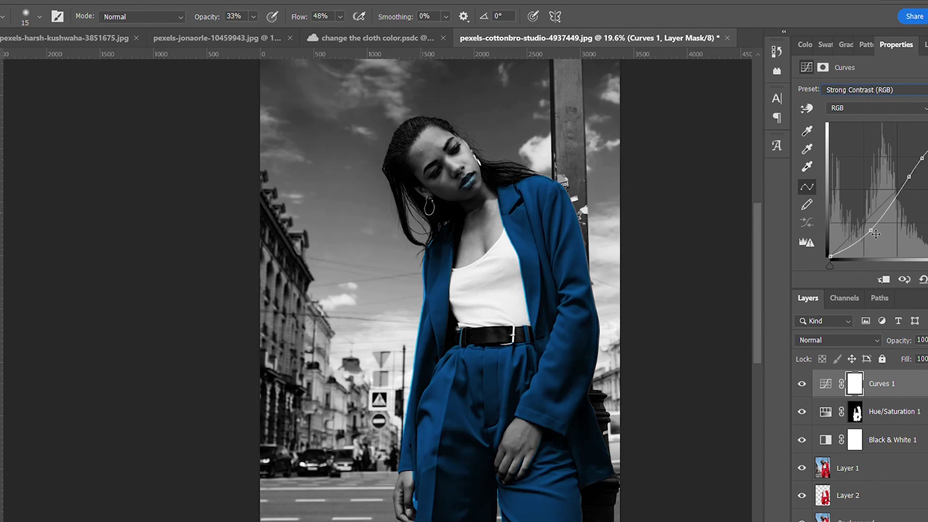
# Deepen the shadows and brighten the highlights on Curves 1, then switch to the green-suit document
pyautogui.moveTo(876, 234); pyautogui.dragTo(878, 229)
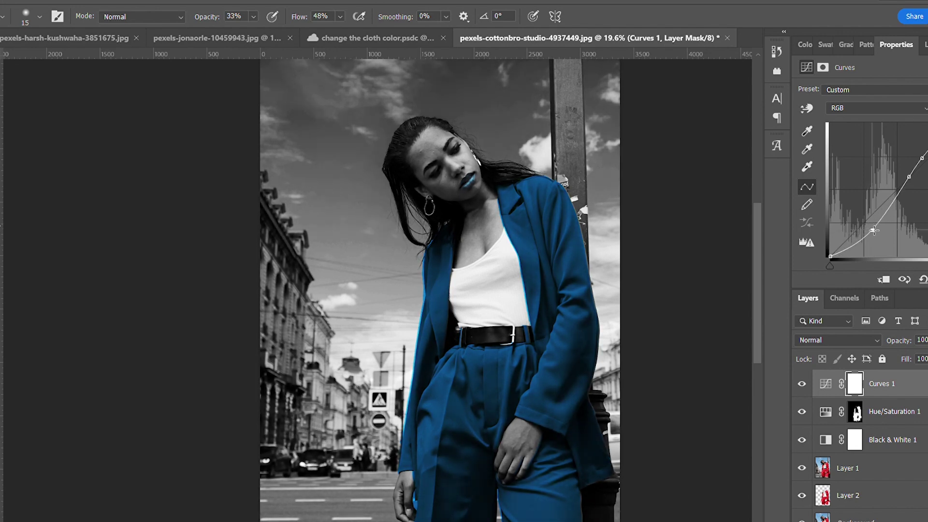
pyautogui.moveTo(915, 184); pyautogui.dragTo(910, 187)
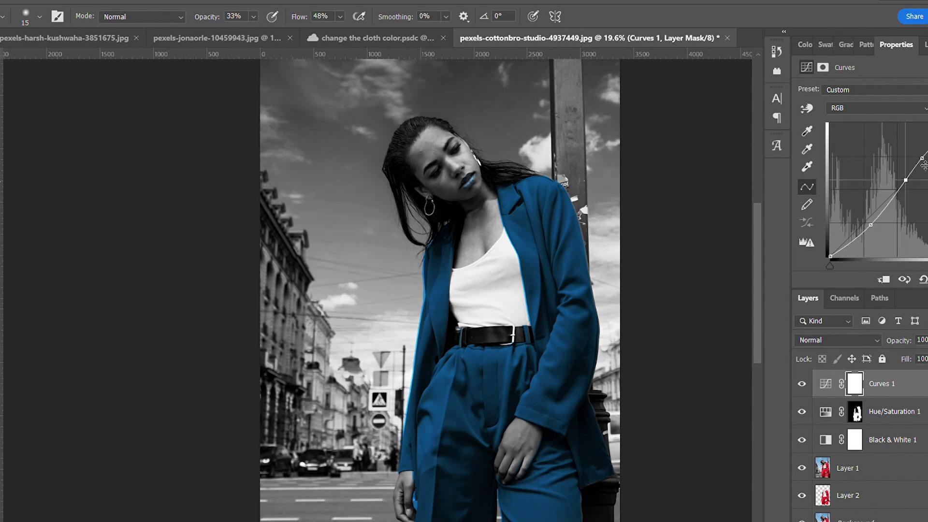
pyautogui.moveTo(923, 166); pyautogui.dragTo(918, 154)
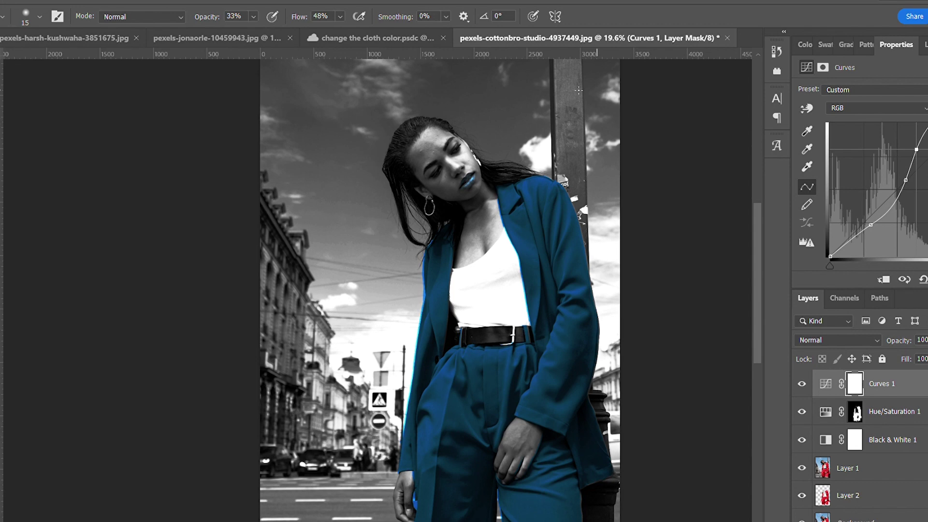
pyautogui.click(367, 38)
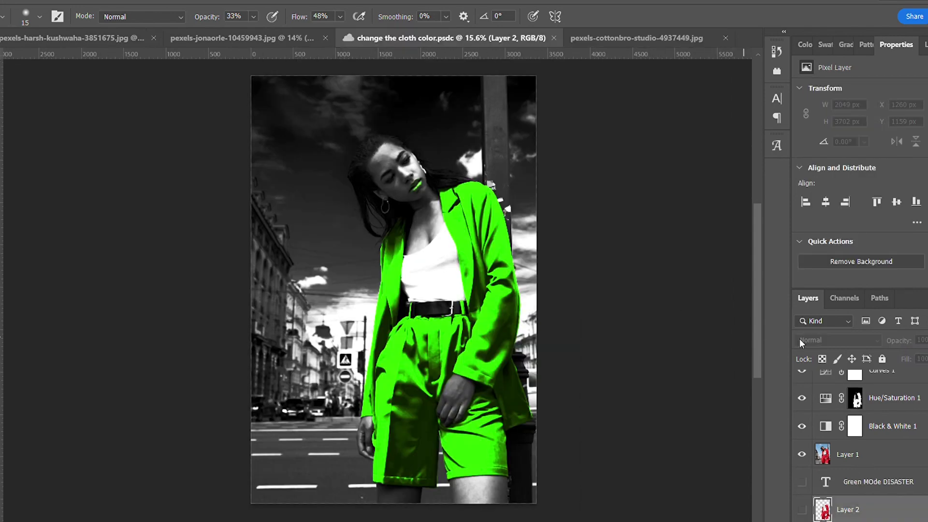
# Show the Green MOde DISASTER text layer and bring it to the top of the layer stack
pyautogui.click(886, 487)
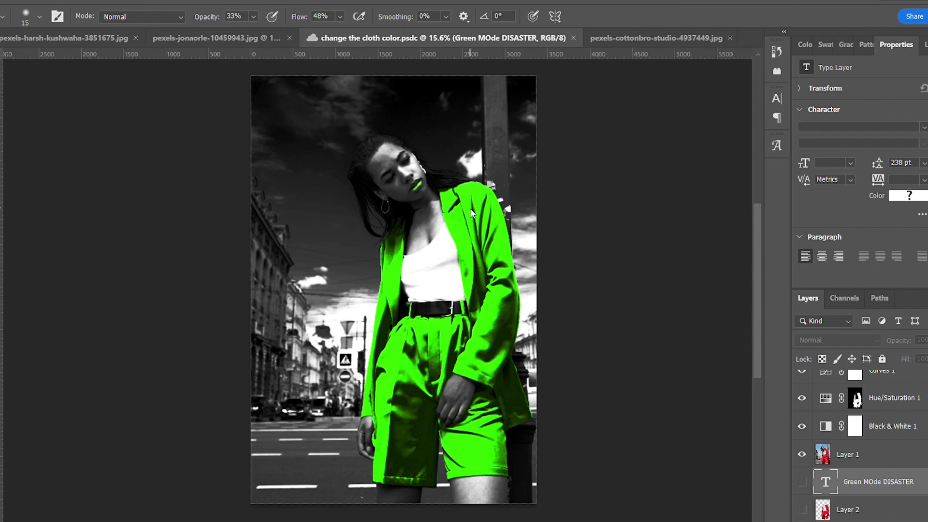
pyautogui.click(802, 482)
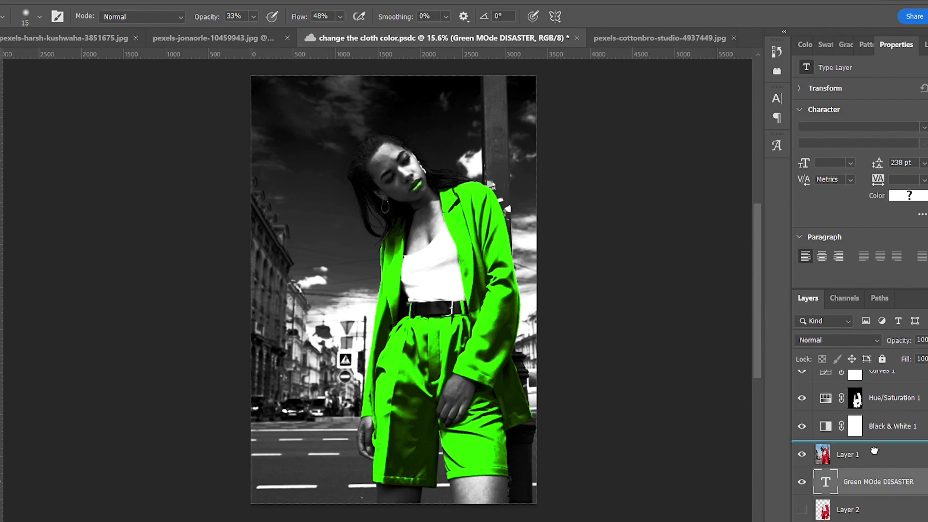
pyautogui.moveTo(868, 487); pyautogui.dragTo(874, 450)
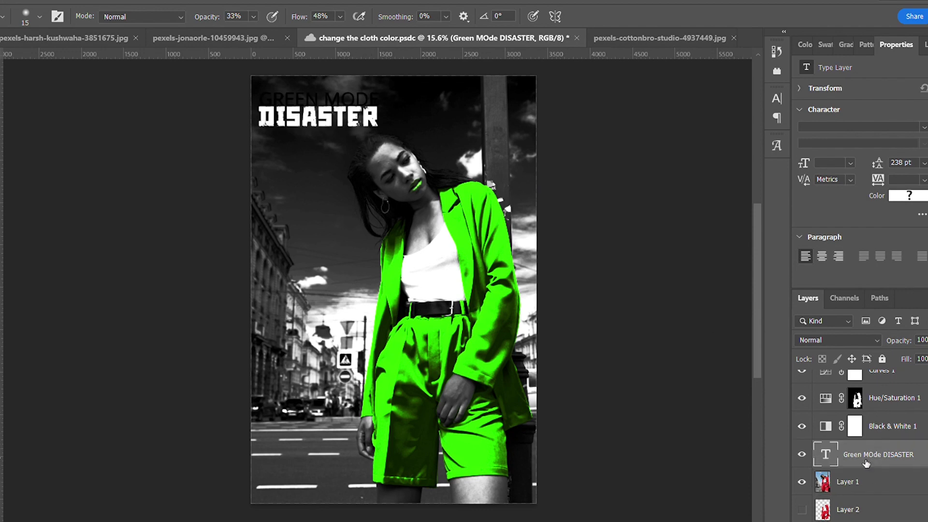
pyautogui.press('v')
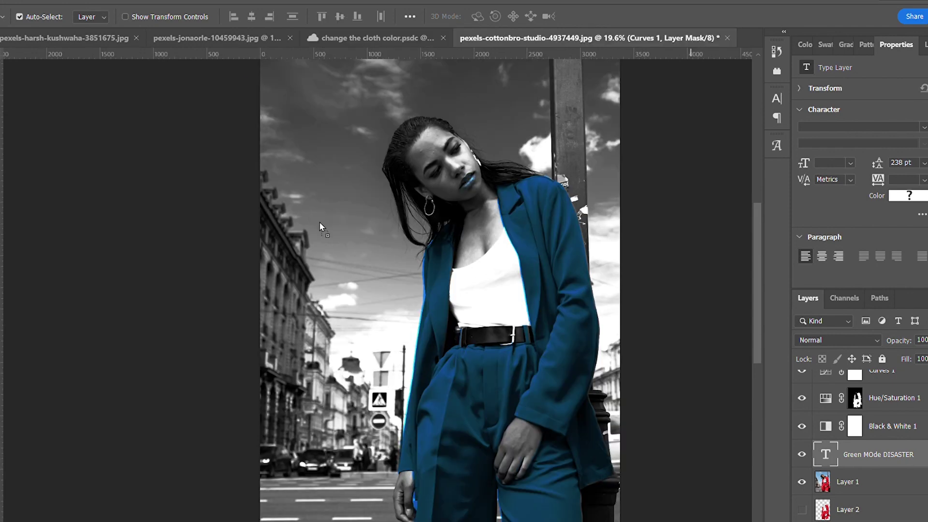
pyautogui.hotkey('ctrl', 'shift', ']')
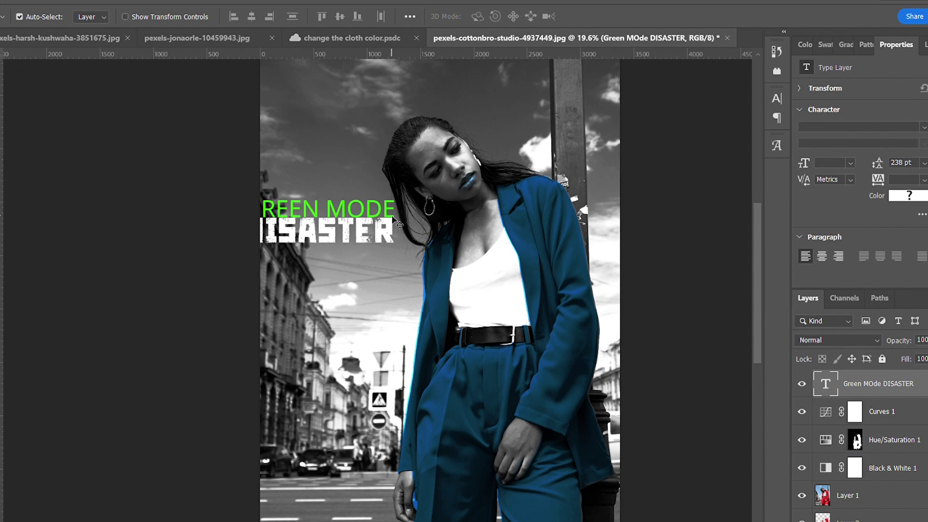
# Move the title up to the portrait's top-right edge, snapped to the smart guide
pyautogui.moveTo(399, 223)
pyautogui.mouseDown()
pyautogui.moveTo(596, 86)
pyautogui.moveTo(585, 90)
pyautogui.moveTo(592, 103)
pyautogui.mouseUp()
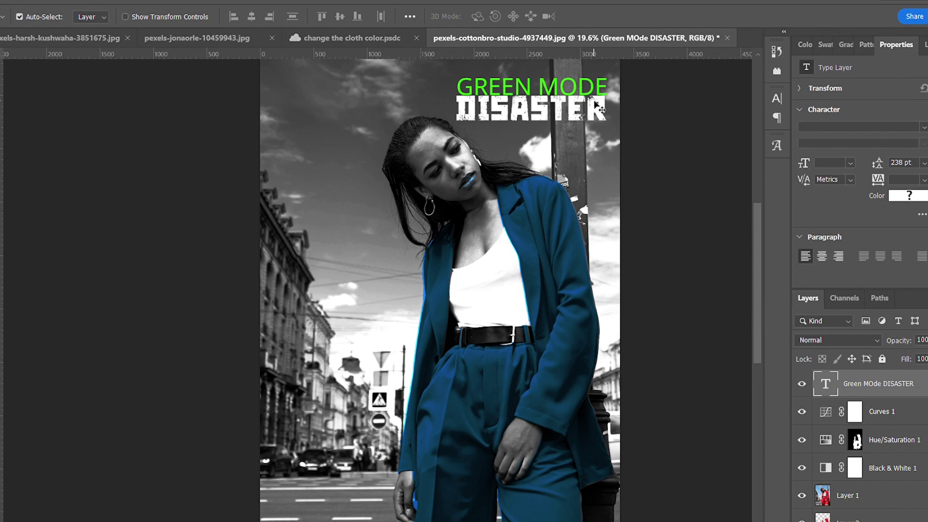
pyautogui.moveTo(595, 114); pyautogui.dragTo(596, 116)
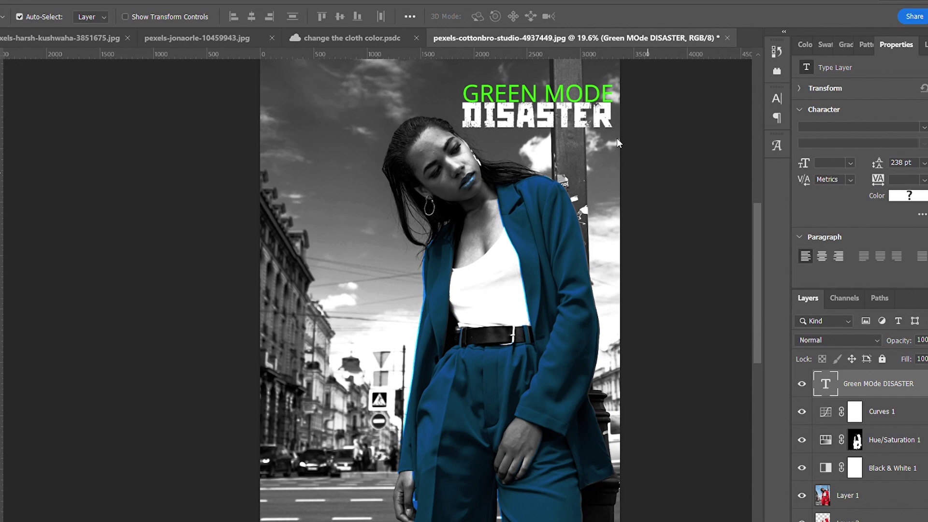
pyautogui.doubleClick(594, 92)
# Retype GREEN MODE as CYAN MODE and colour it with the jacket's sampled blue
pyautogui.moveTo(531, 90); pyautogui.dragTo(629, 89)
pyautogui.write('CYAN MODE')
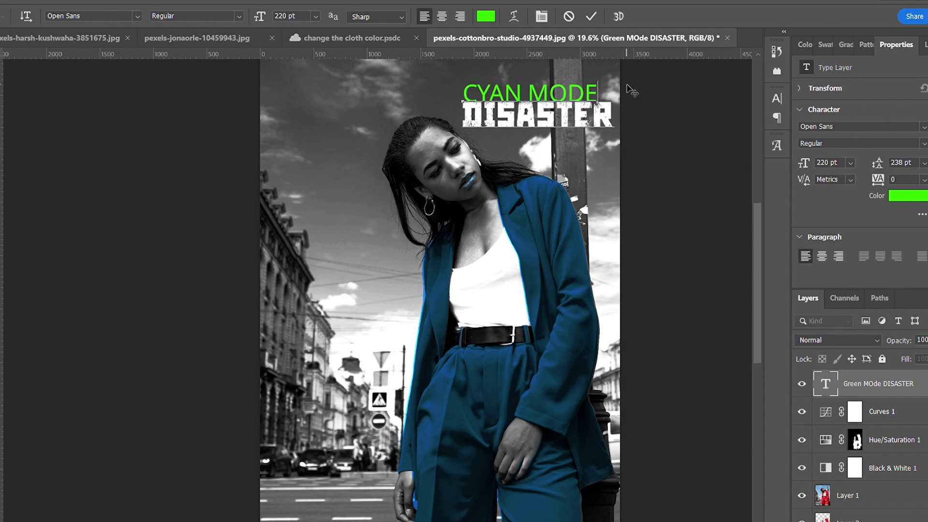
pyautogui.moveTo(466, 94); pyautogui.dragTo(599, 94)
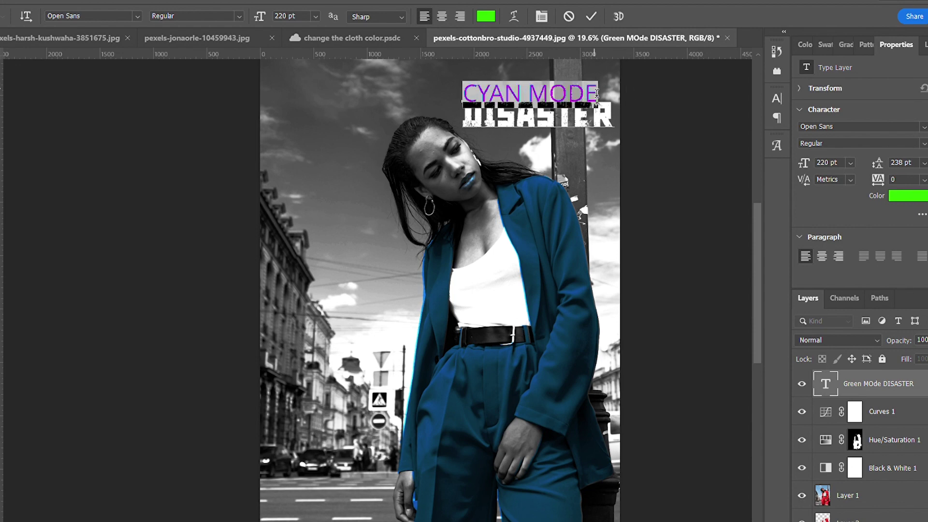
pyautogui.click(492, 94)
pyautogui.click(521, 200)
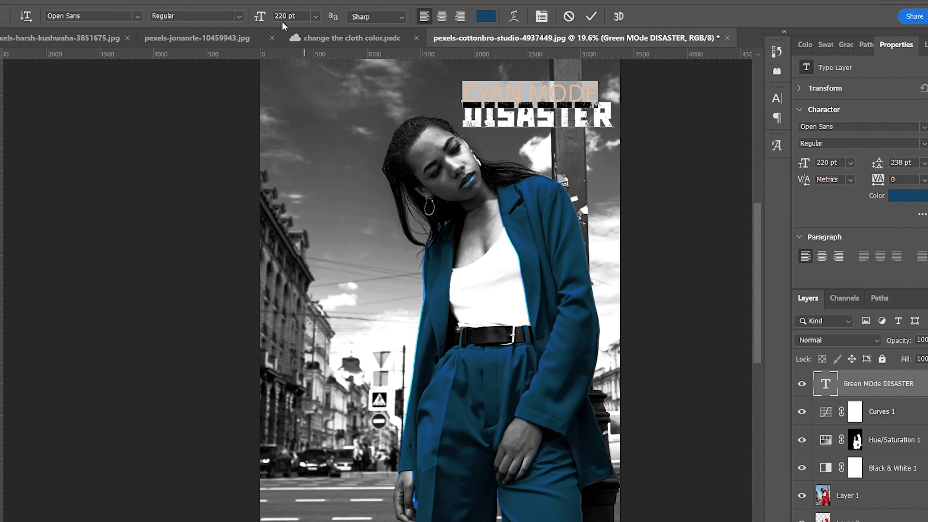
# Make CYAN MODE bold with tracking widened to 60, and commit the text
pyautogui.hotkey('ctrl', 'shift', 'b')
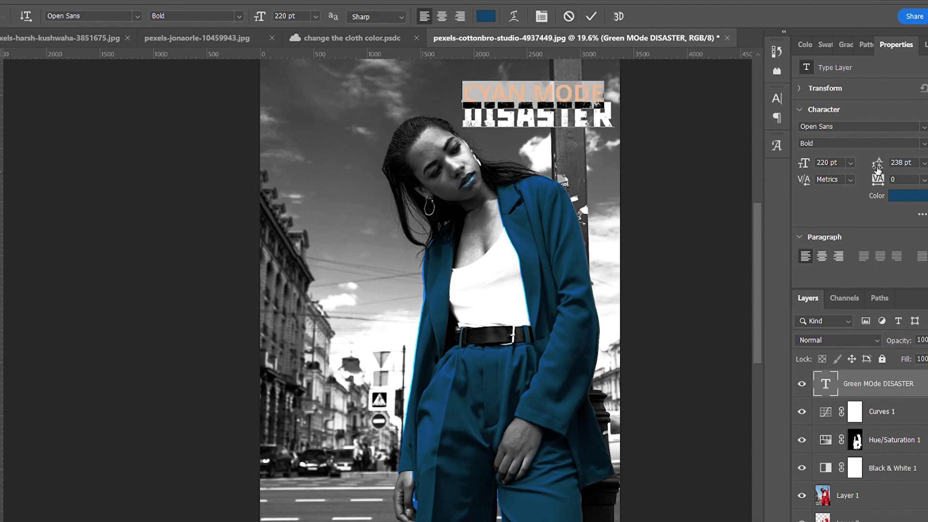
pyautogui.moveTo(878, 179); pyautogui.dragTo(882, 181)
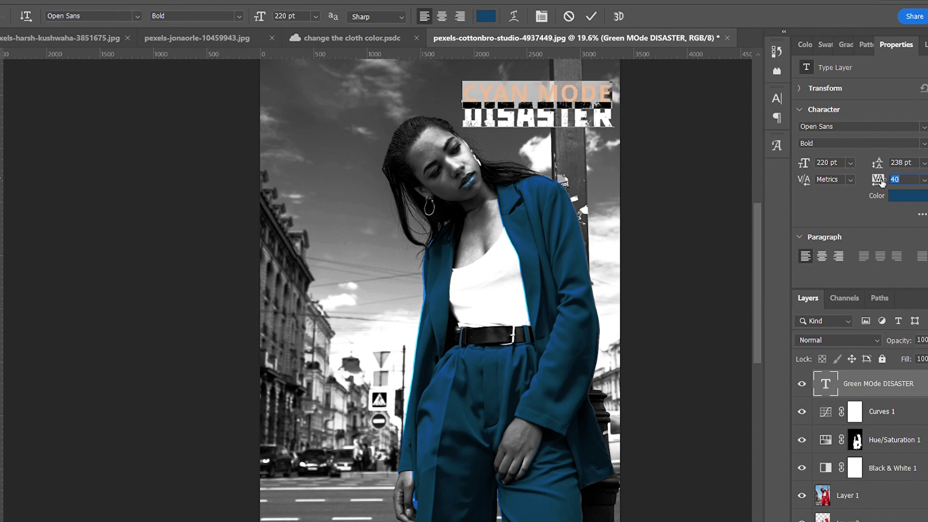
pyautogui.moveTo(881, 181); pyautogui.dragTo(883, 182)
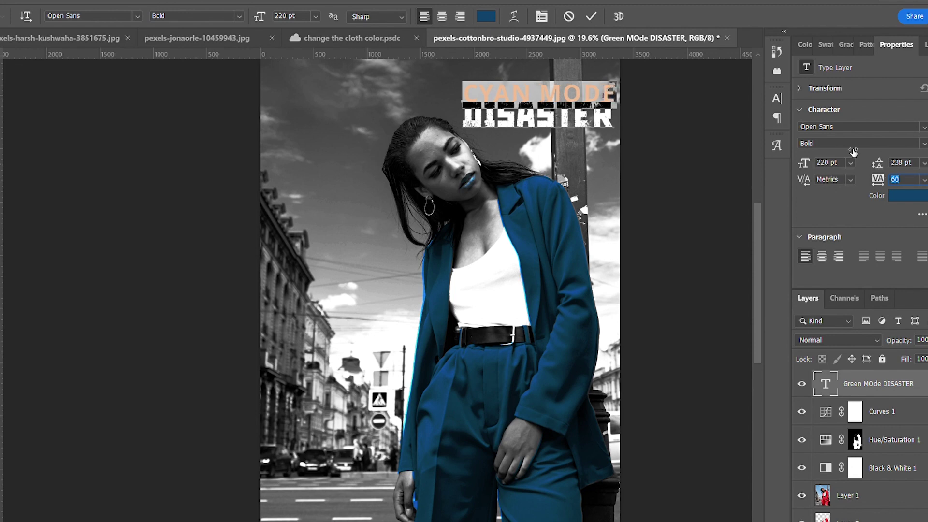
pyautogui.click(592, 17)
pyautogui.press('v')
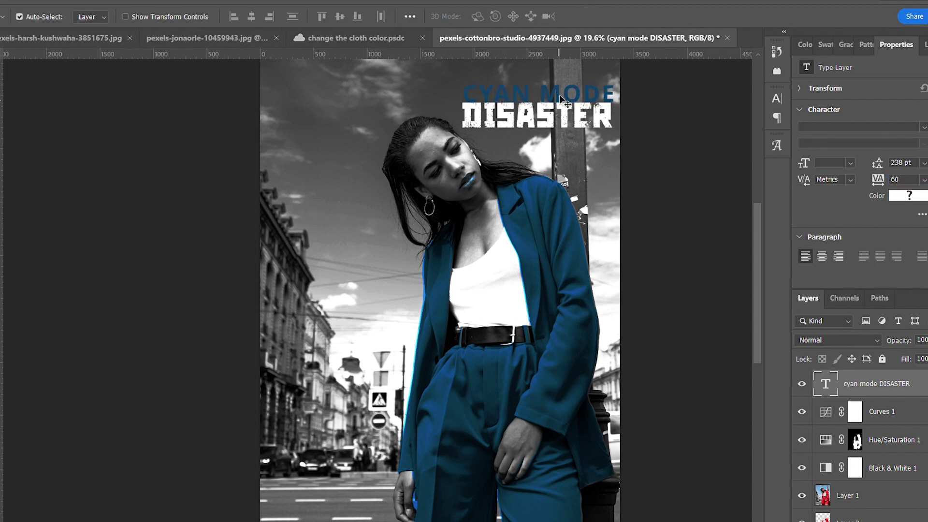
# Move the title to the photo's left middle and recolour DISASTER the jacket's dark navy
pyautogui.moveTo(565, 93); pyautogui.dragTo(368, 274)
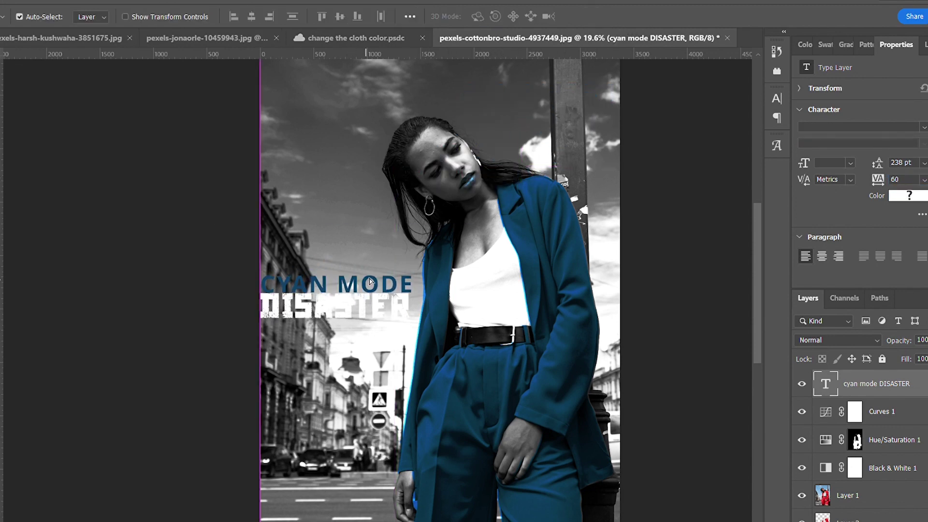
pyautogui.doubleClick(322, 309)
pyautogui.moveTo(269, 302); pyautogui.dragTo(419, 308)
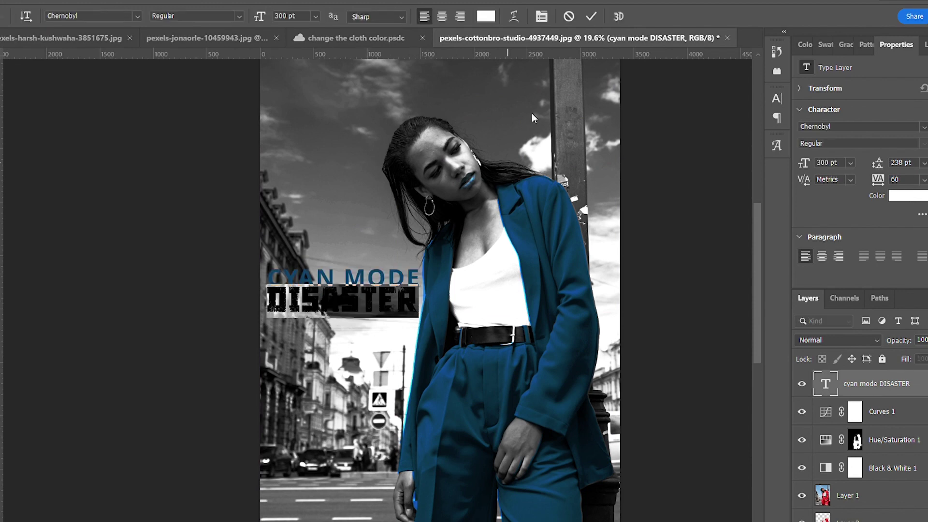
pyautogui.click(486, 16)
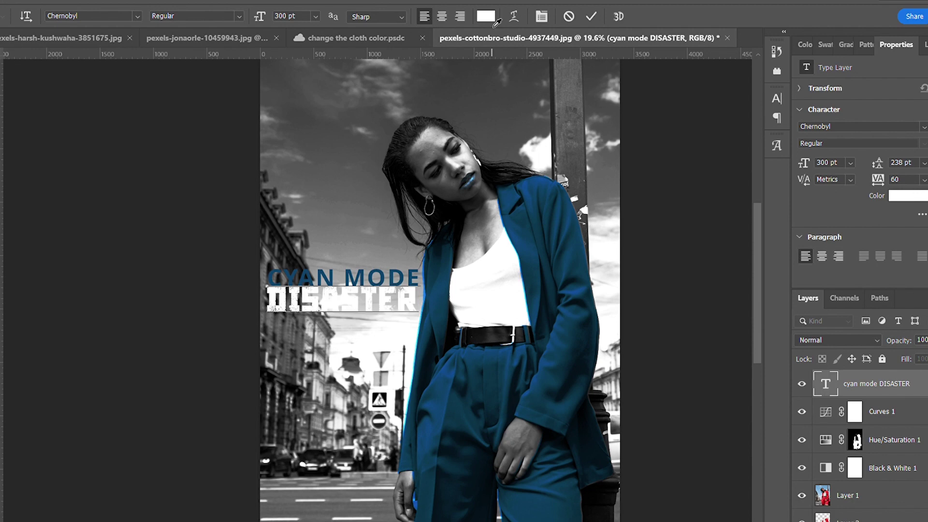
pyautogui.moveTo(679, 320)
pyautogui.mouseDown()
pyautogui.moveTo(678, 399)
pyautogui.moveTo(660, 378)
pyautogui.mouseUp()
pyautogui.click(468, 366)
pyautogui.moveTo(669, 397); pyautogui.dragTo(646, 417)
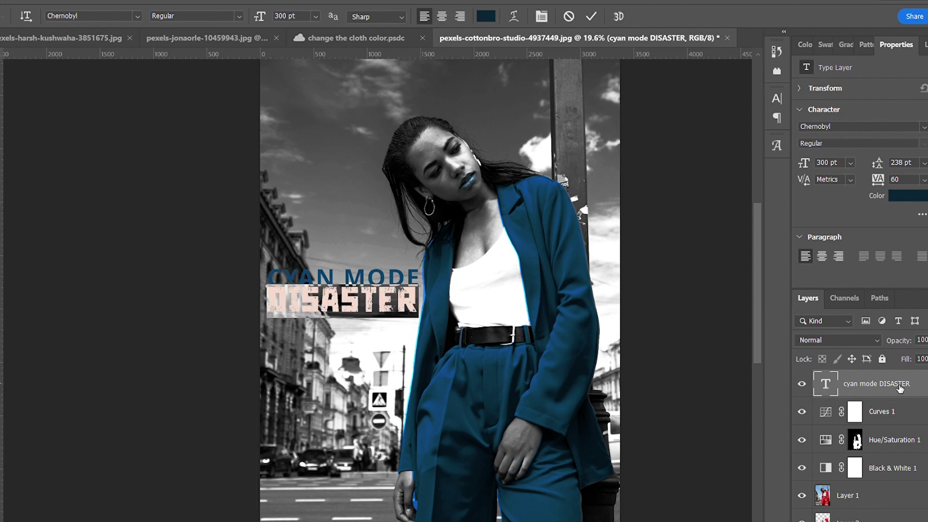
# Commit the colour change, duplicate the title layer, and make the copy white
pyautogui.hotkey('ctrl', 'Return')
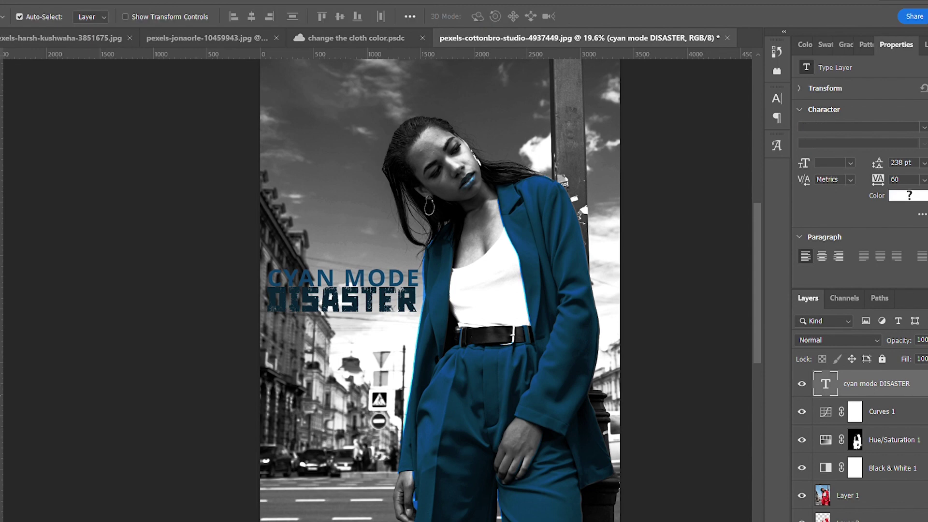
pyautogui.hotkey('ctrl', 'j')
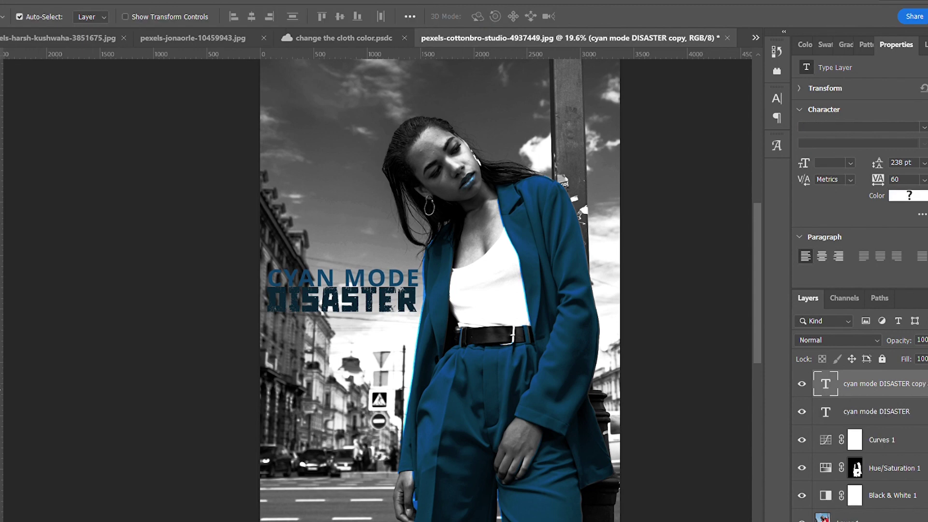
pyautogui.click(889, 196)
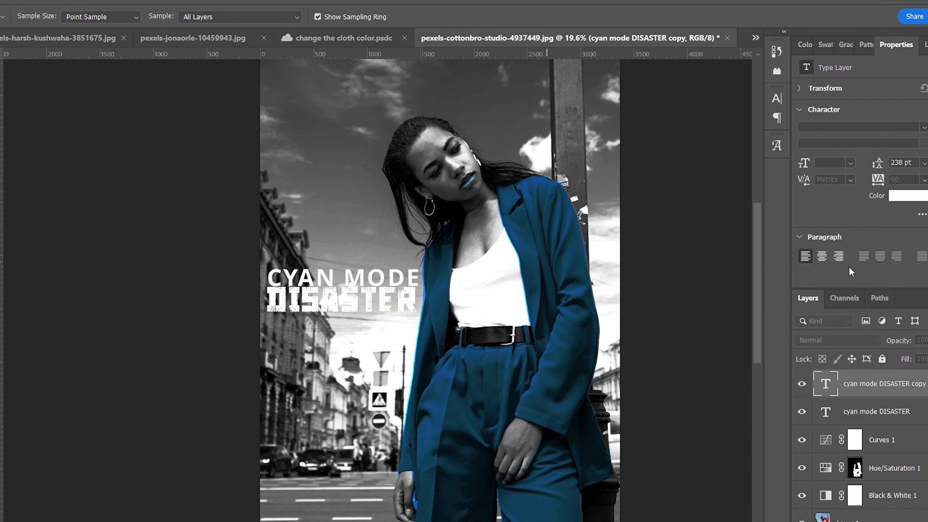
pyautogui.press('v')
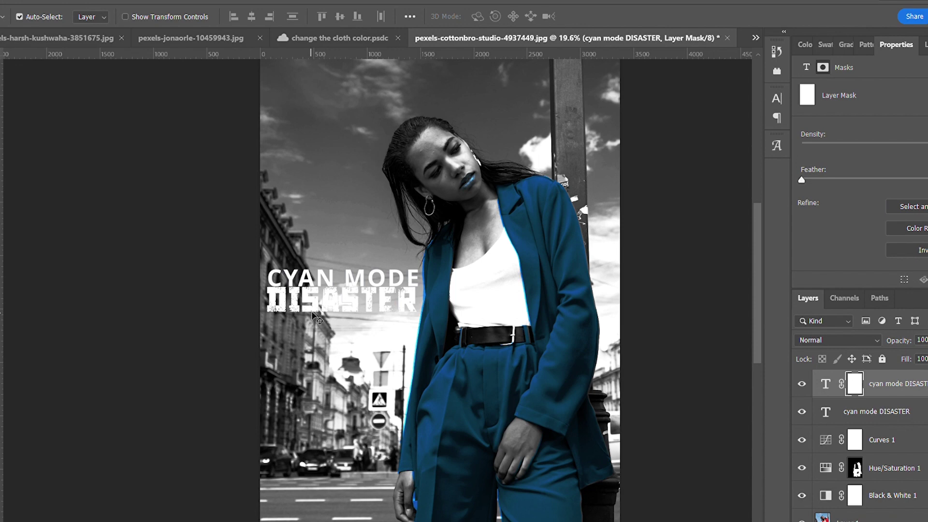
# Paint black at 100% opacity on the white copy's mask over CYAN MODE and DI
pyautogui.press('b')
pyautogui.press(']')
pyautogui.press(']')
pyautogui.press(']')
pyautogui.press(']')
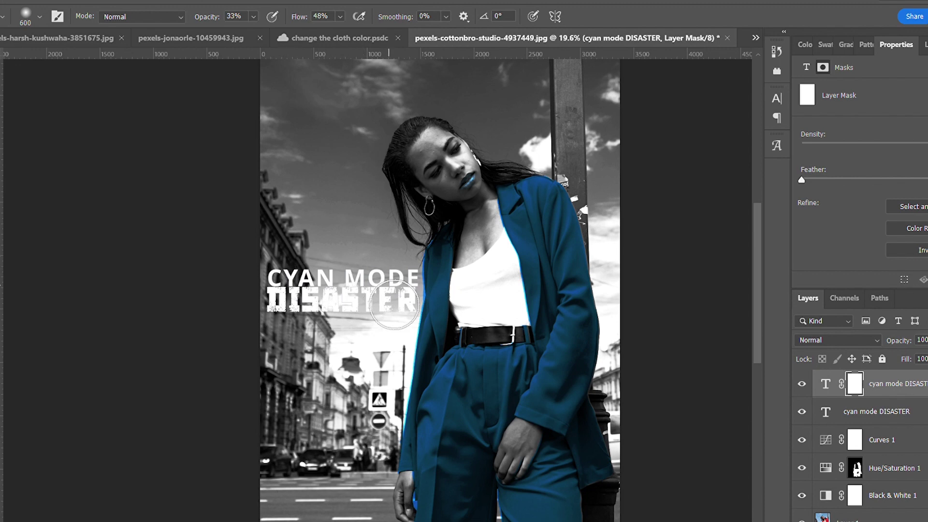
pyautogui.press('0')
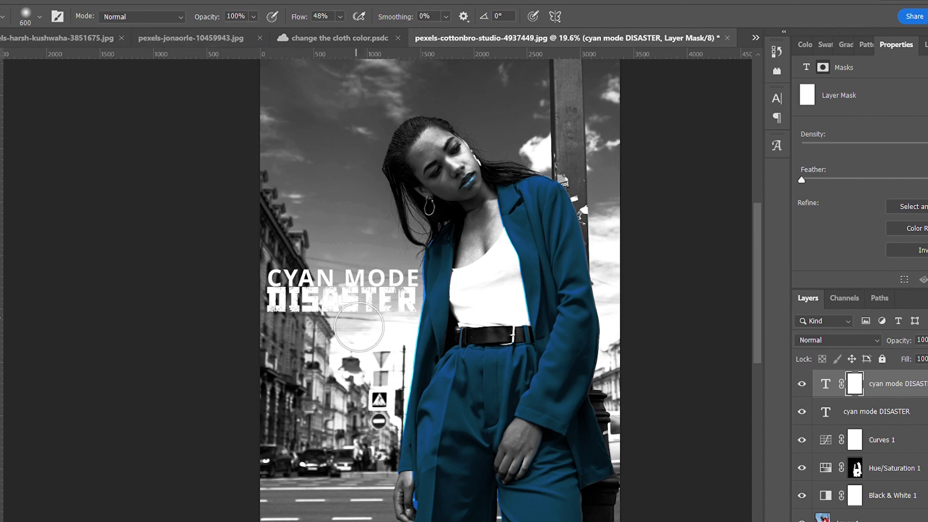
pyautogui.moveTo(285, 290)
pyautogui.mouseDown()
pyautogui.moveTo(403, 292)
pyautogui.moveTo(329, 323)
pyautogui.moveTo(429, 321)
pyautogui.moveTo(268, 275)
pyautogui.mouseUp()
pyautogui.moveTo(293, 283); pyautogui.dragTo(400, 335)
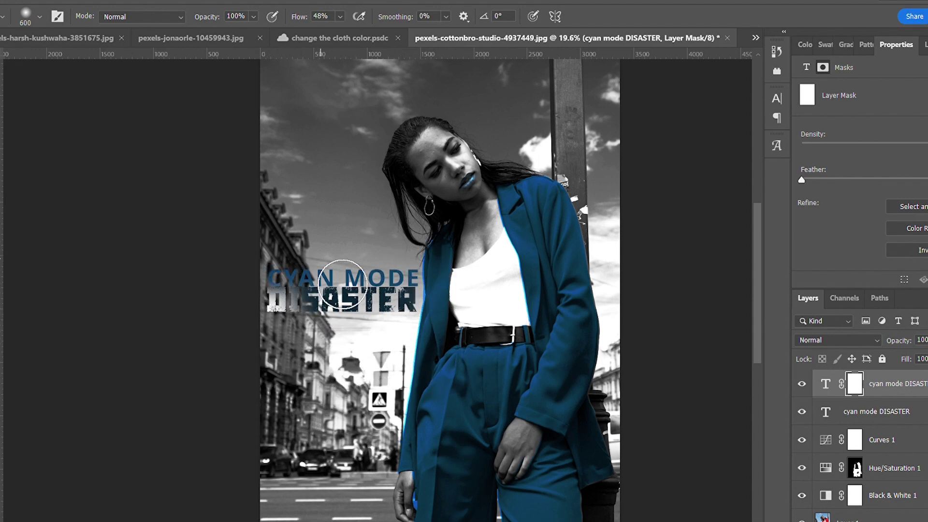
pyautogui.moveTo(245, 299)
pyautogui.mouseDown()
pyautogui.moveTo(279, 318)
pyautogui.moveTo(181, 326)
pyautogui.mouseUp()
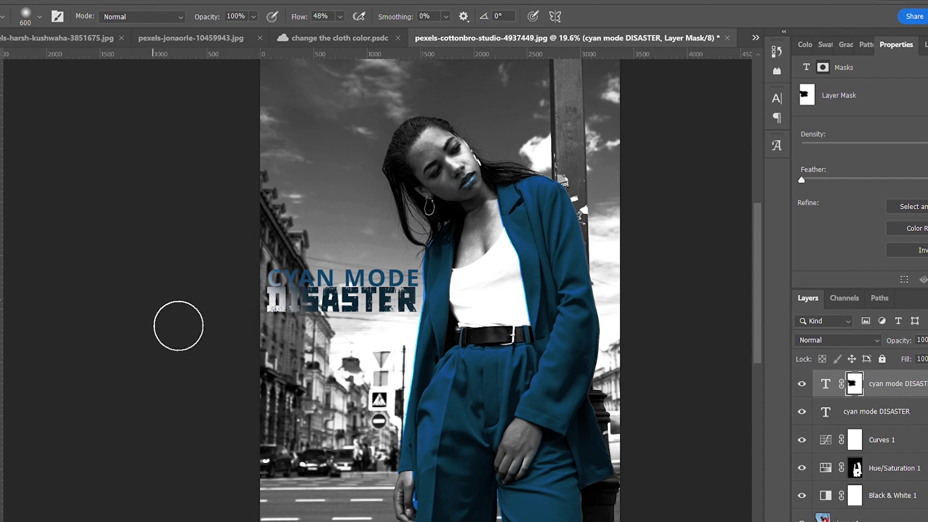
pyautogui.press('v')
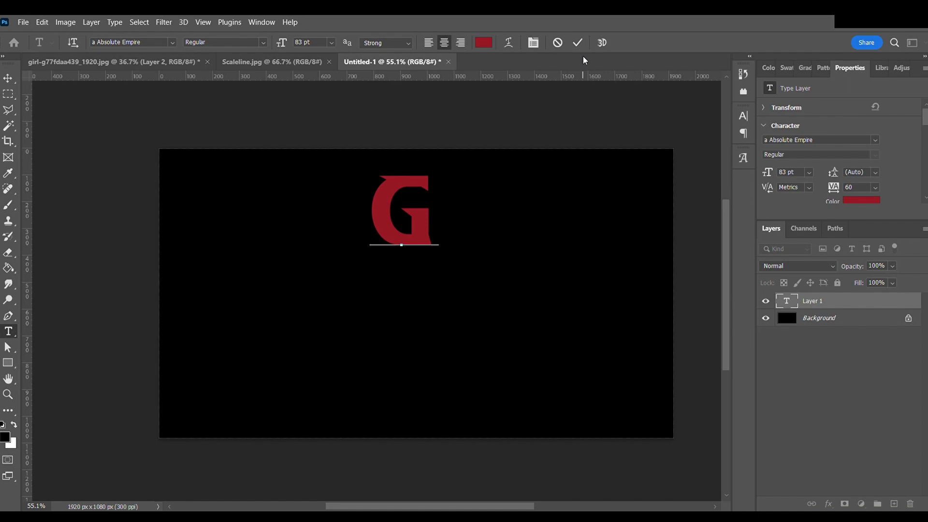
# Finish typing GLITCH, add EFFECT on a second line, and commit the text
pyautogui.write('LITCH')
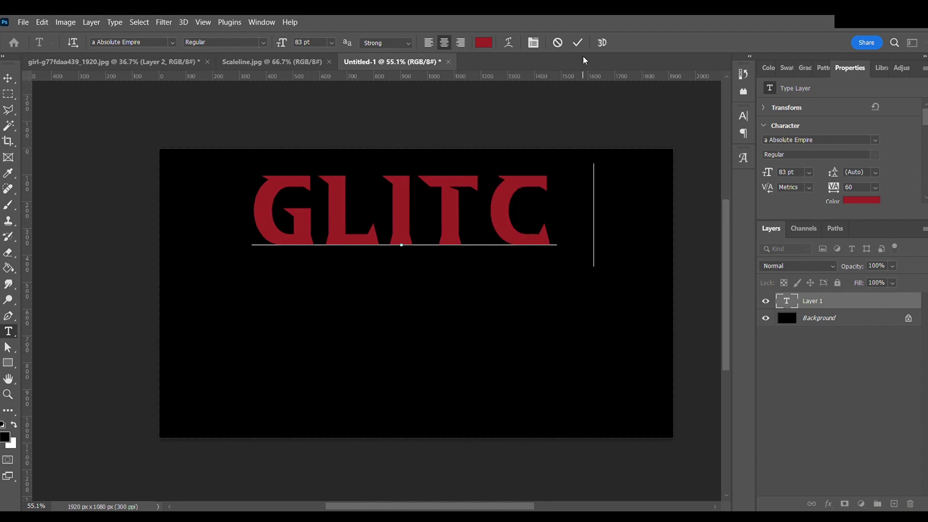
pyautogui.press('Return')
pyautogui.write('EFFECT')
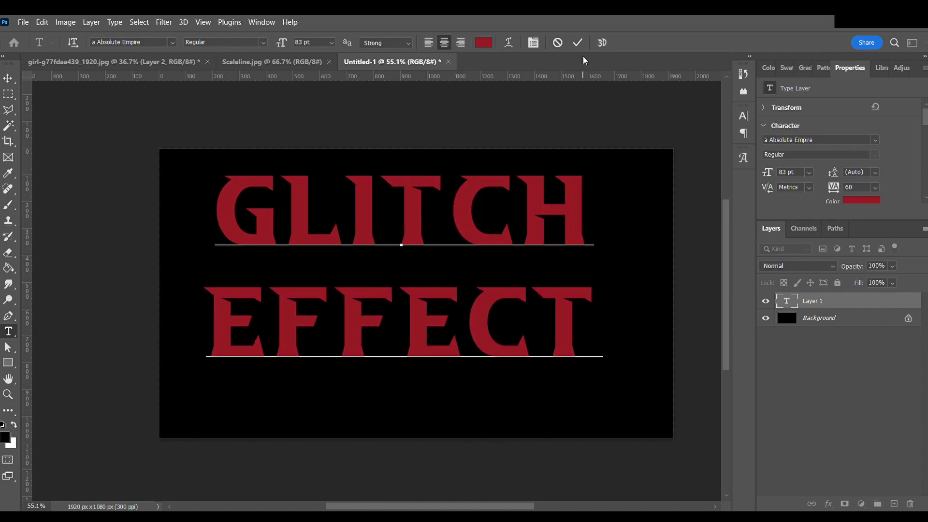
pyautogui.click(578, 42)
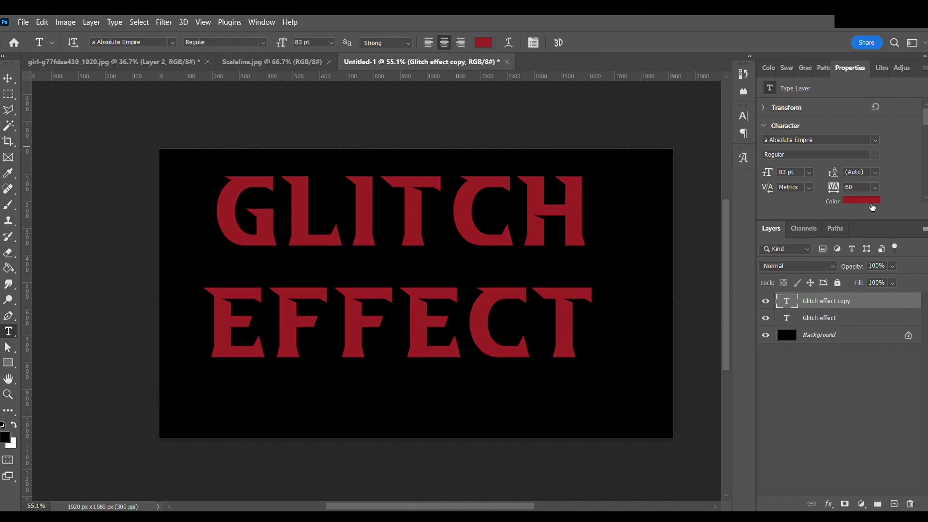
# Make a blue copy of the text offset to reveal red edges, then duplicate it again
pyautogui.press('i')
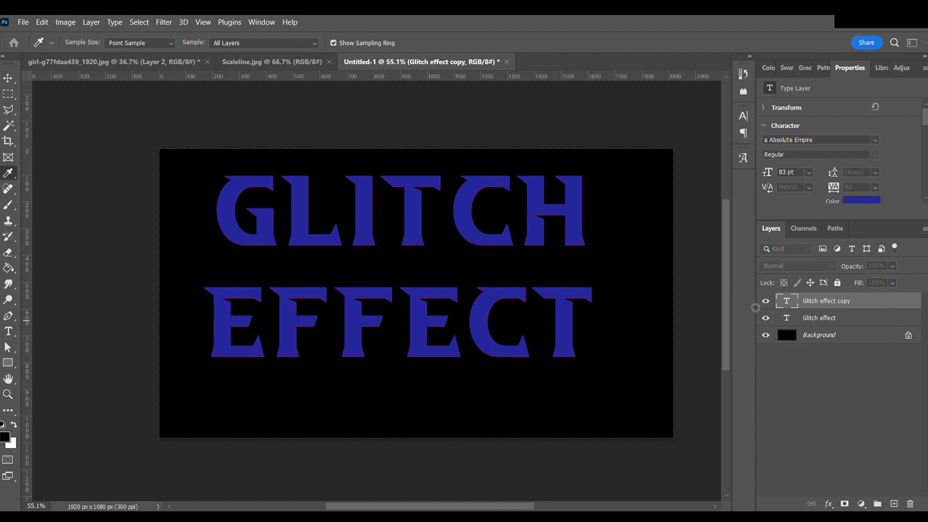
pyautogui.press('t')
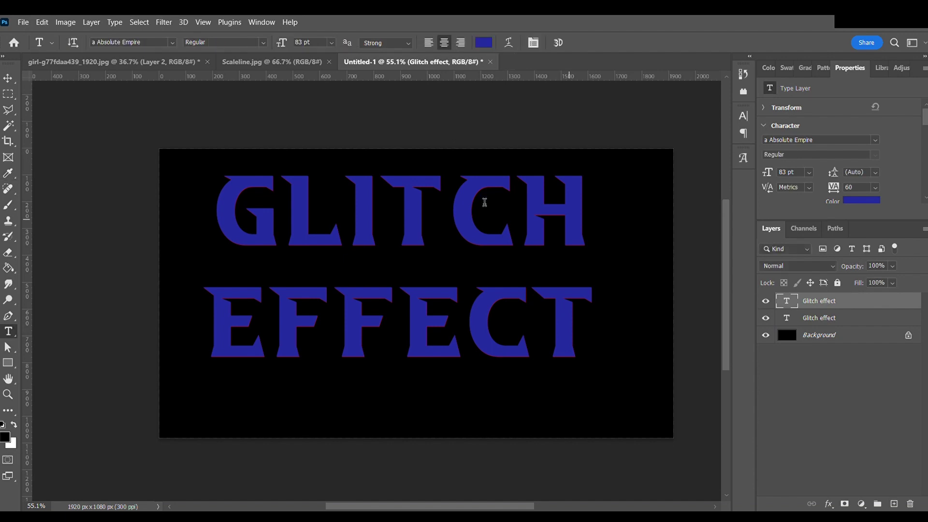
pyautogui.press('v')
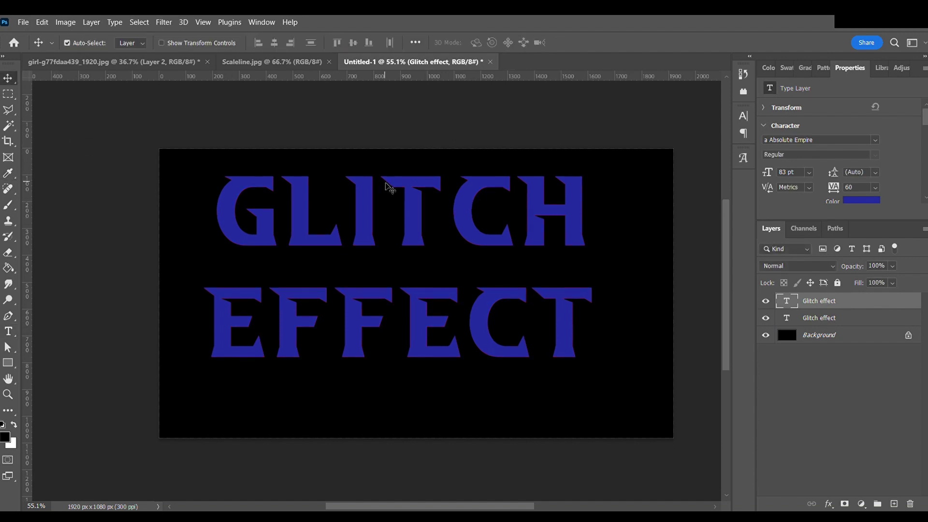
pyautogui.moveTo(403, 199)
pyautogui.mouseDown()
pyautogui.moveTo(394, 199)
pyautogui.moveTo(406, 198)
pyautogui.mouseUp()
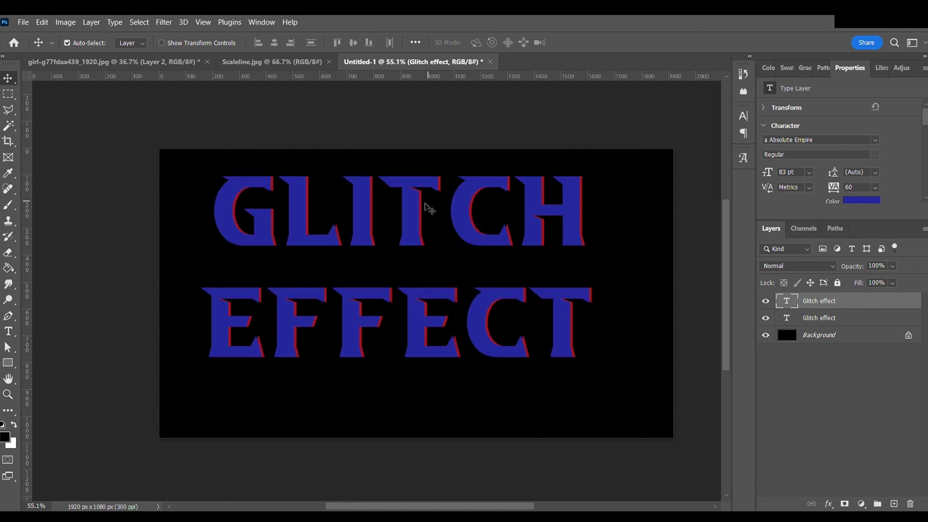
pyautogui.moveTo(543, 230); pyautogui.dragTo(542, 231)
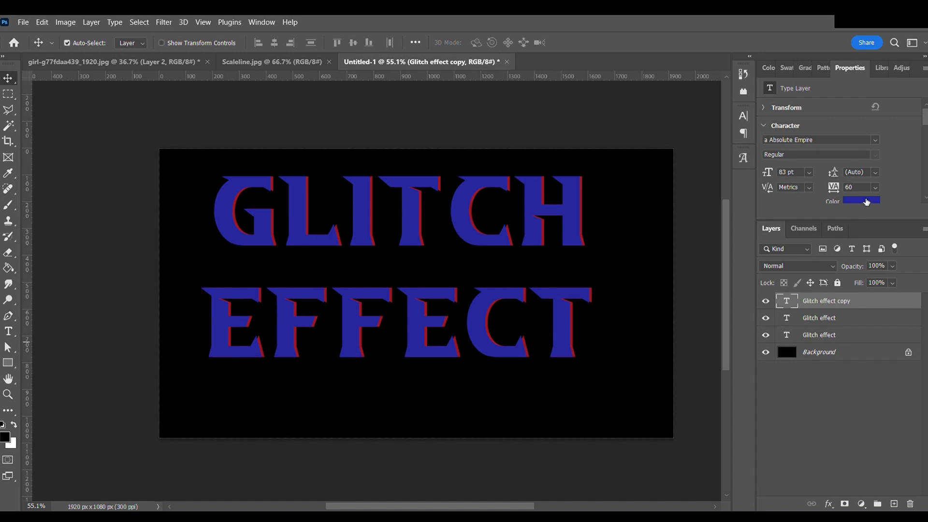
# Recolour the new copy green, nudge it left, and place it beneath the blue layer
pyautogui.click(867, 200)
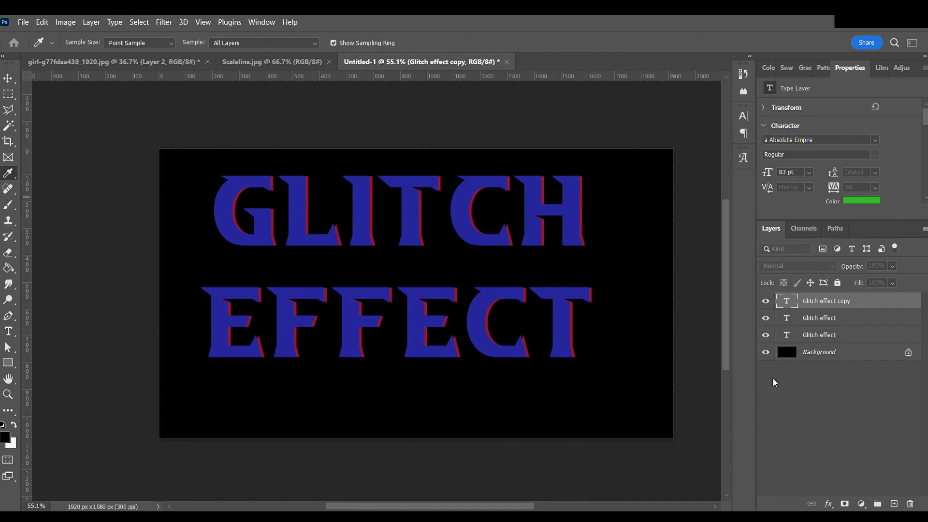
pyautogui.press('Return')
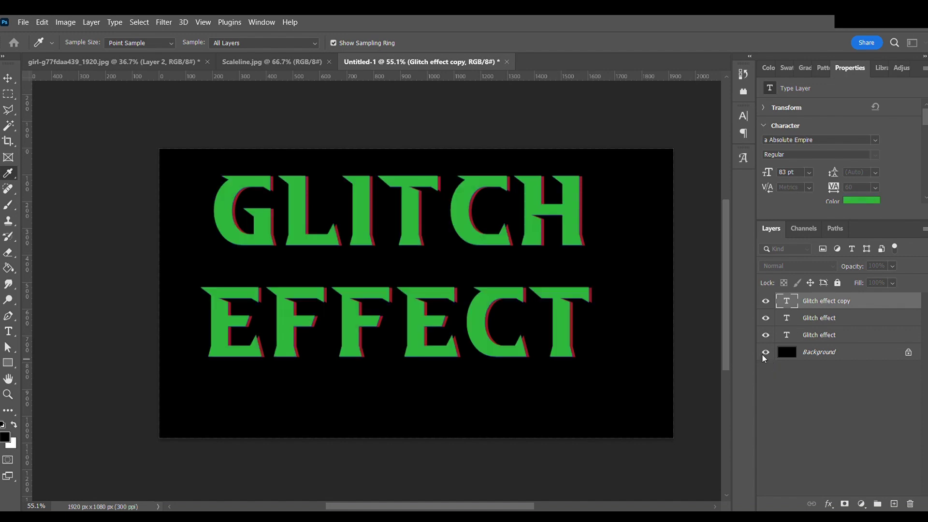
pyautogui.press('v')
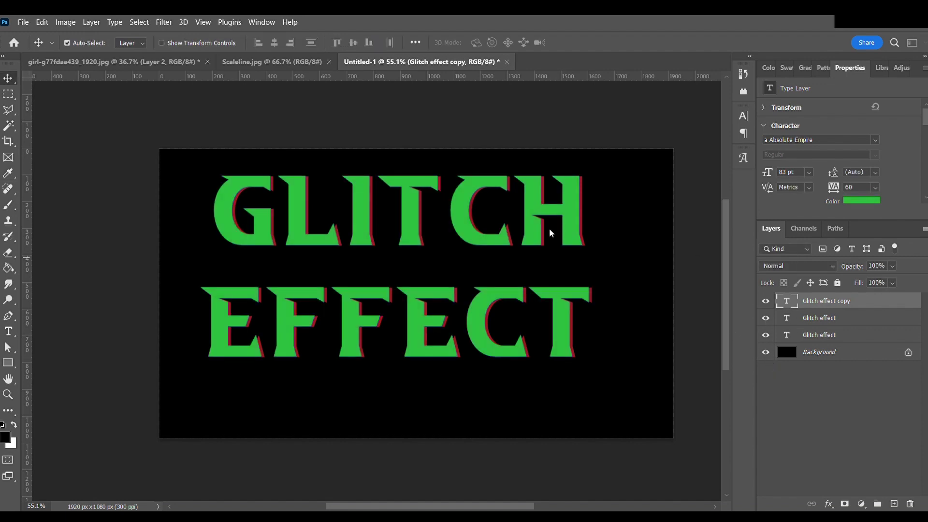
pyautogui.moveTo(472, 233); pyautogui.dragTo(470, 233)
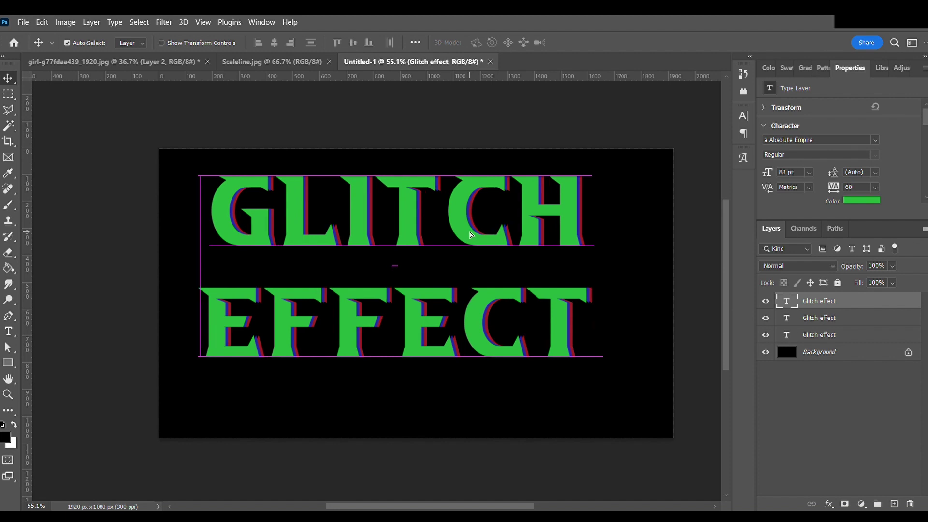
pyautogui.moveTo(859, 304); pyautogui.dragTo(860, 326)
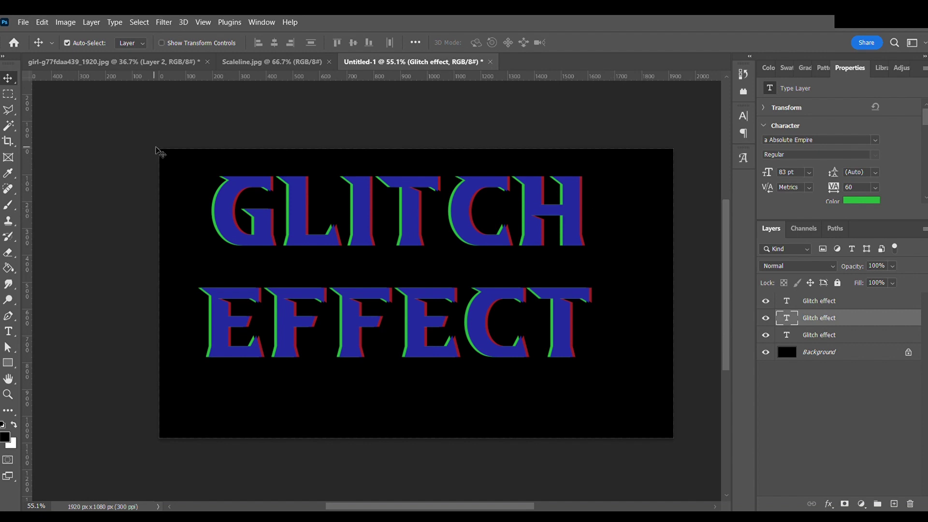
pyautogui.click(850, 302)
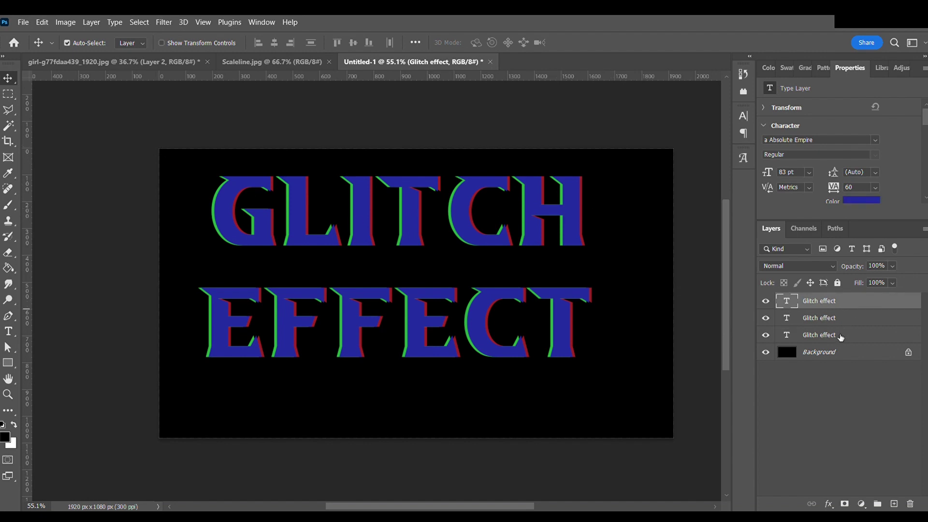
# Enlarge and tilt all three GLITCH EFFECT layers at canvas centre, group them, and hide Group 1
pyautogui.keyDown('shift'); pyautogui.click(840, 337); pyautogui.keyUp('shift')
pyautogui.hotkey('ctrl', 't')
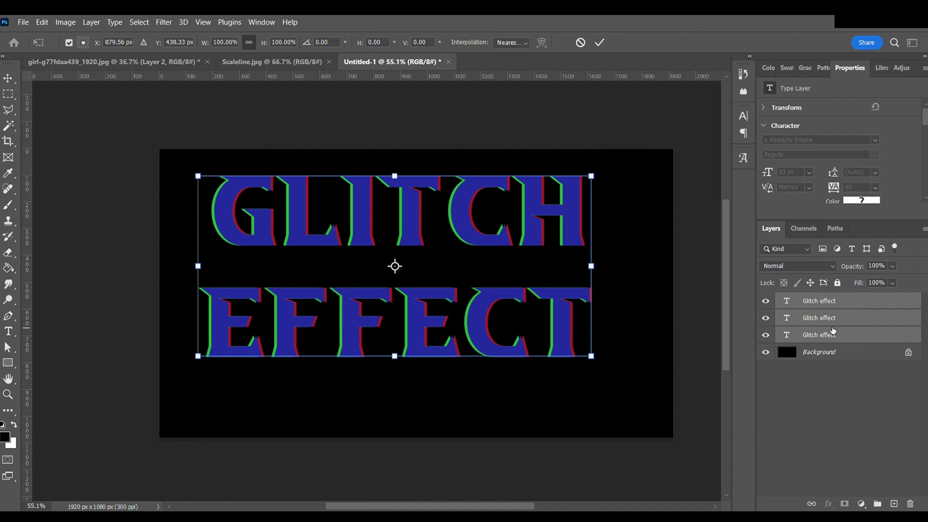
pyautogui.moveTo(574, 193)
pyautogui.mouseDown()
pyautogui.moveTo(586, 220)
pyautogui.moveTo(660, 141)
pyautogui.mouseUp()
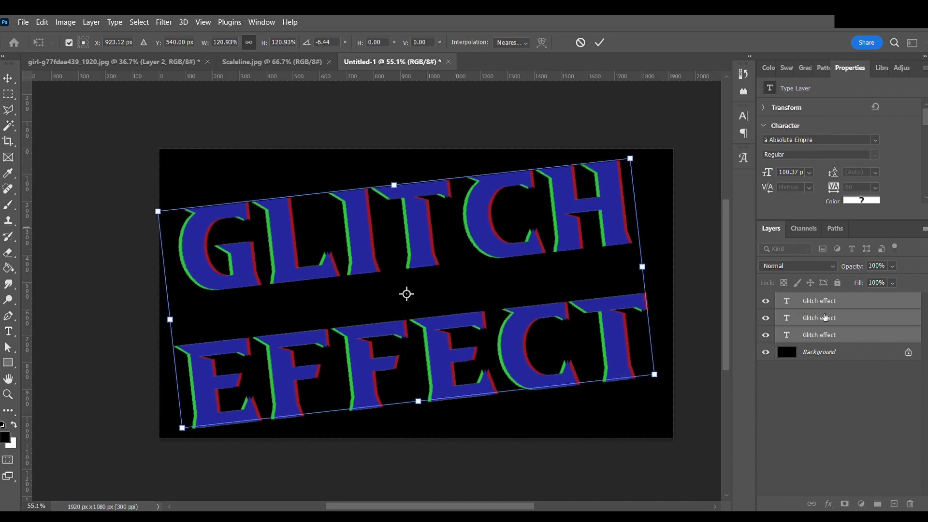
pyautogui.click(599, 42)
pyautogui.hotkey('ctrl', 'g')
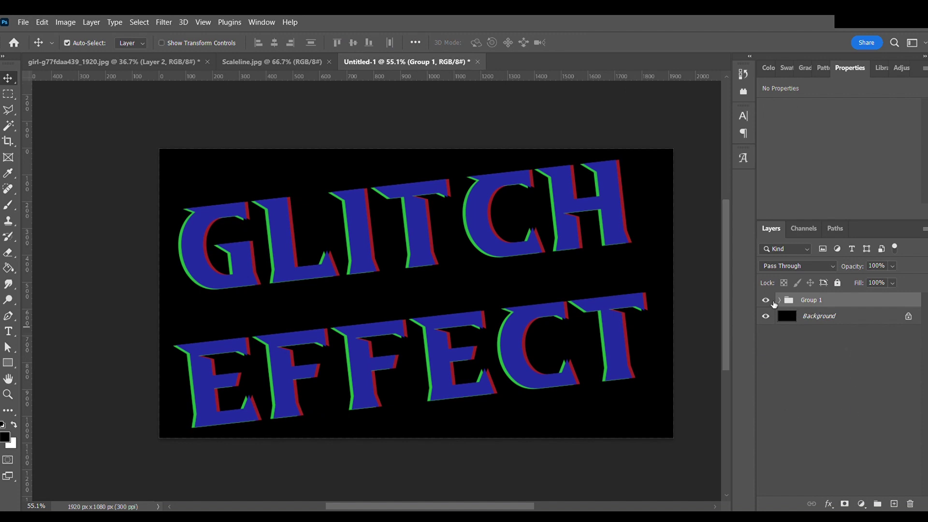
pyautogui.click(765, 300)
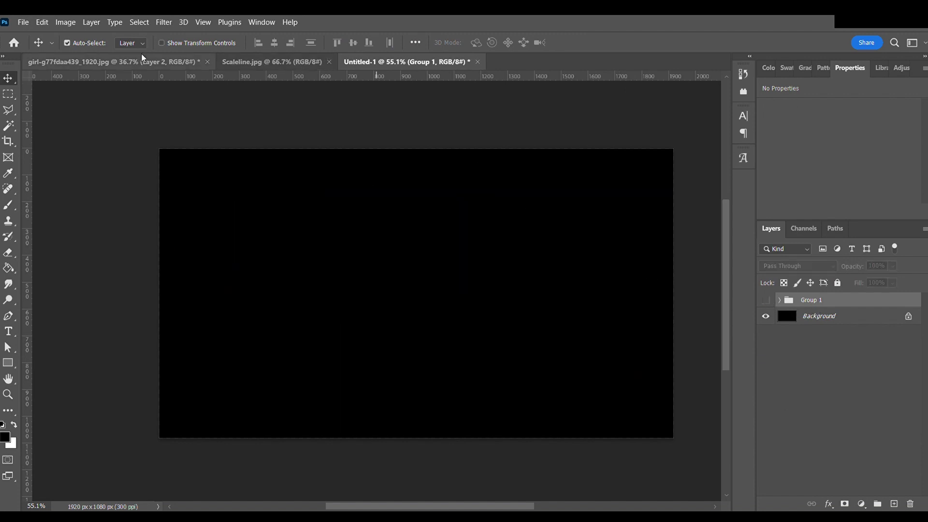
# Drag the girl portrait layer into the Untitled-1 canvas as Layer 1
pyautogui.click(142, 55)
pyautogui.click(281, 65)
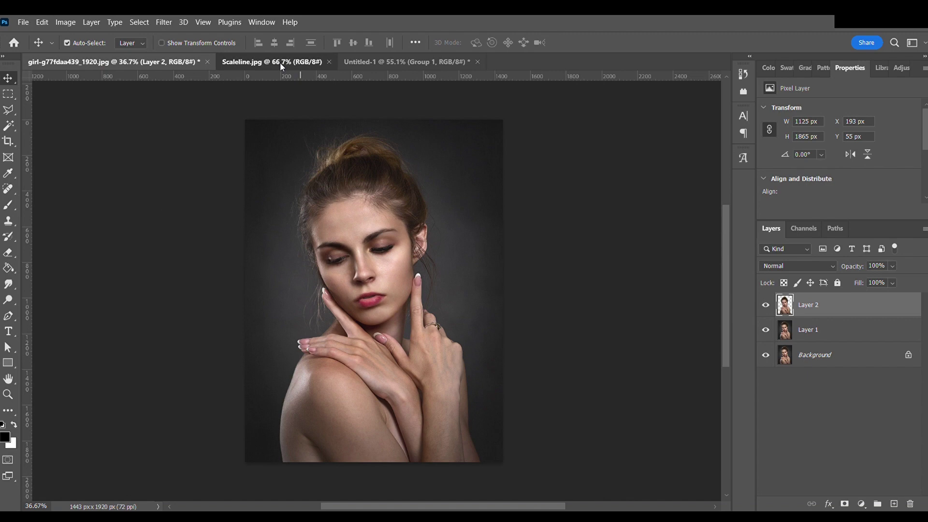
pyautogui.click(154, 63)
pyautogui.moveTo(375, 235)
pyautogui.mouseDown()
pyautogui.moveTo(419, 268)
pyautogui.moveTo(424, 286)
pyautogui.mouseUp()
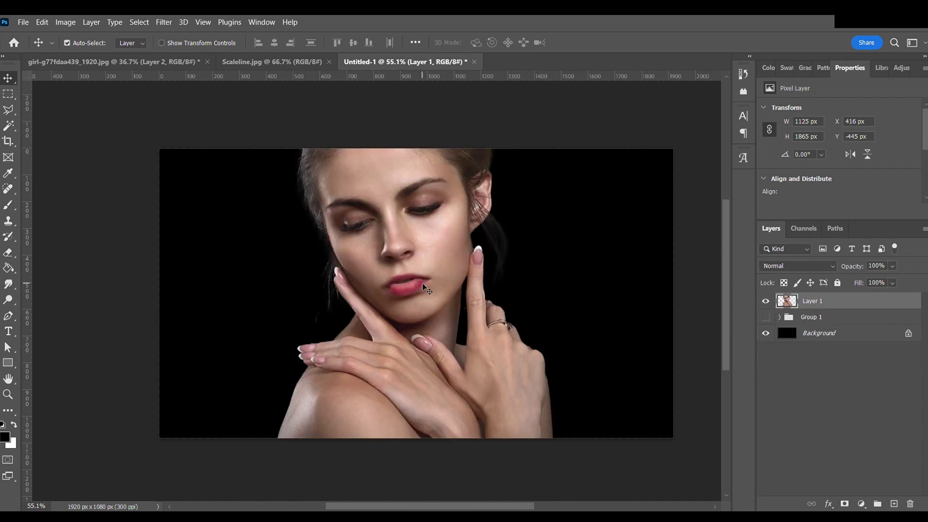
# Scale the portrait down around its centre, align its bottom to the canvas, and commit
pyautogui.hotkey('ctrl', 't')
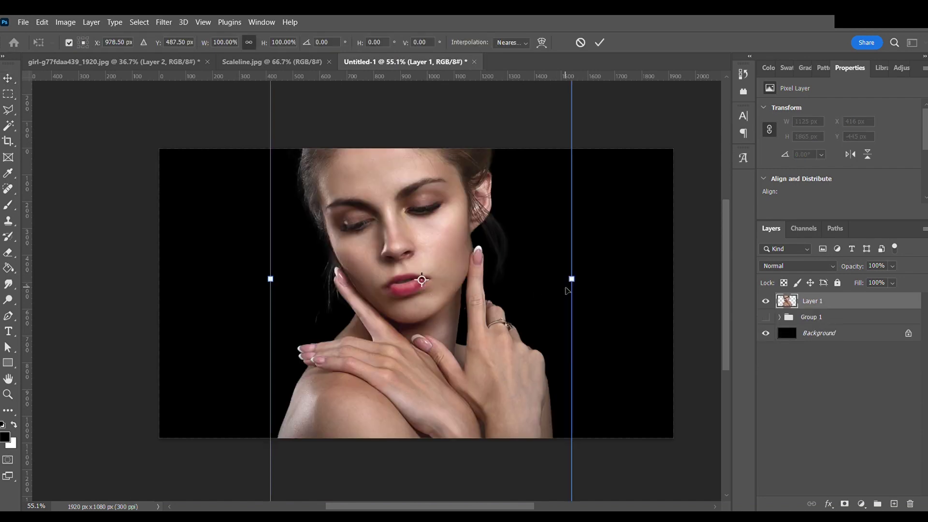
pyautogui.moveTo(422, 279); pyautogui.dragTo(421, 281)
pyautogui.moveTo(572, 281); pyautogui.dragTo(513, 285)
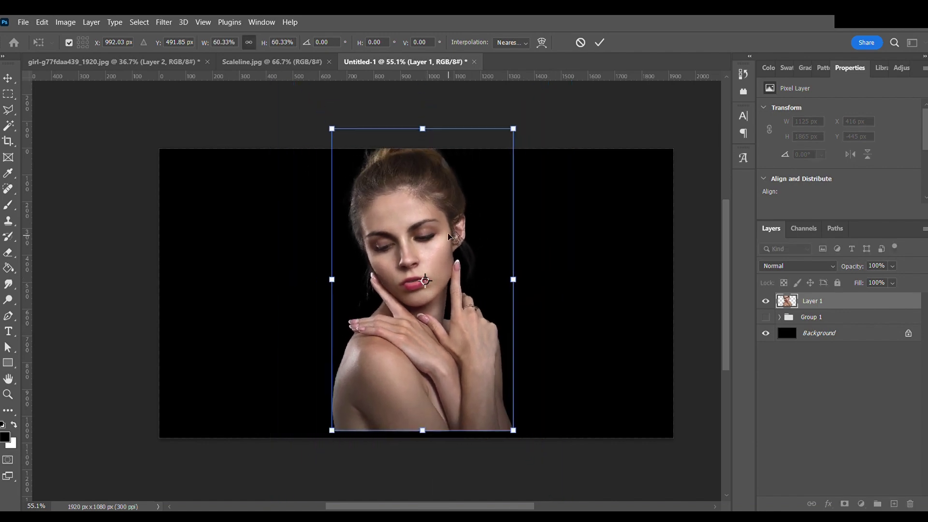
pyautogui.moveTo(445, 229); pyautogui.dragTo(444, 236)
pyautogui.moveTo(513, 288)
pyautogui.mouseDown()
pyautogui.moveTo(501, 291)
pyautogui.moveTo(509, 299)
pyautogui.mouseUp()
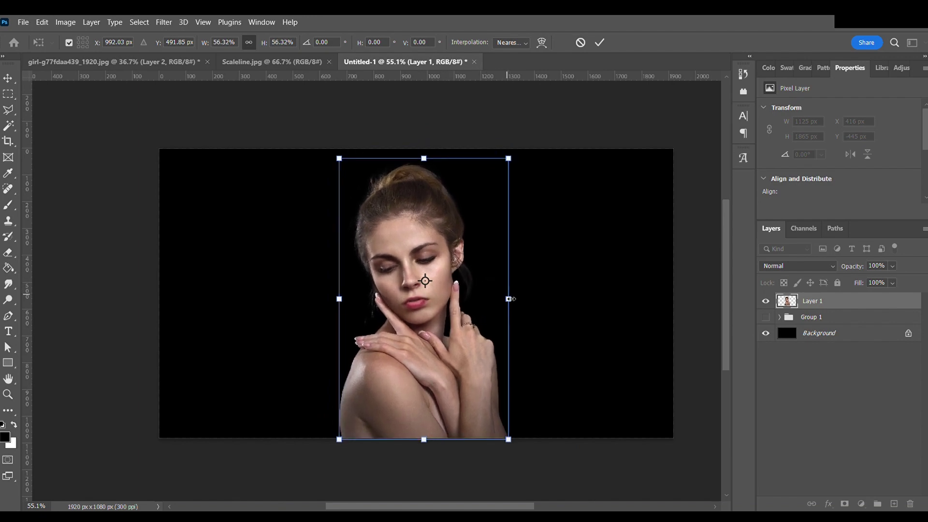
pyautogui.moveTo(453, 305); pyautogui.dragTo(449, 303)
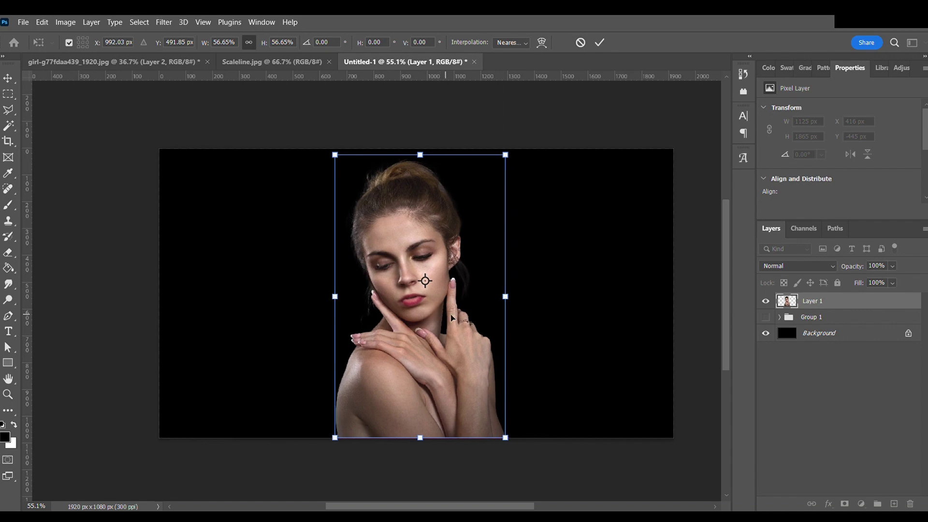
pyautogui.click(600, 42)
pyautogui.moveTo(430, 275); pyautogui.dragTo(439, 273)
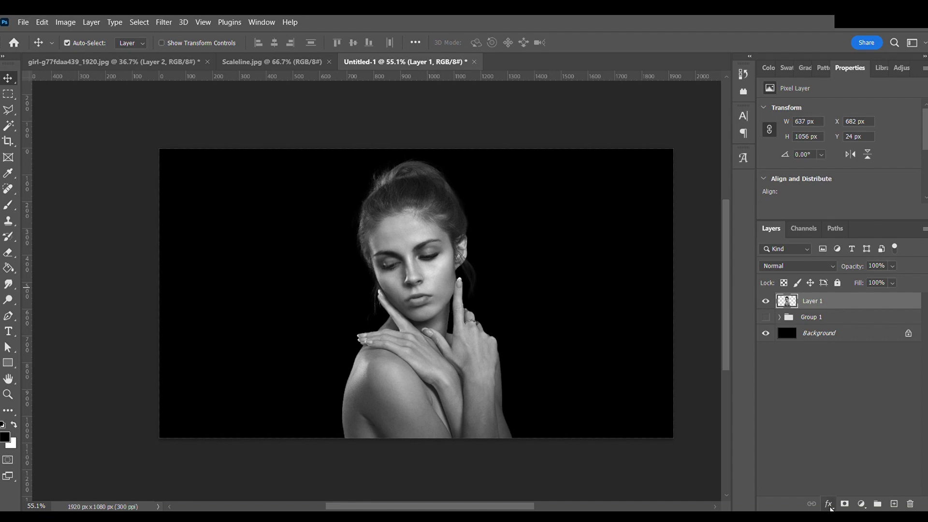
# Duplicate the teal-tinted portrait layer as Layer 1 copy
pyautogui.press('space')
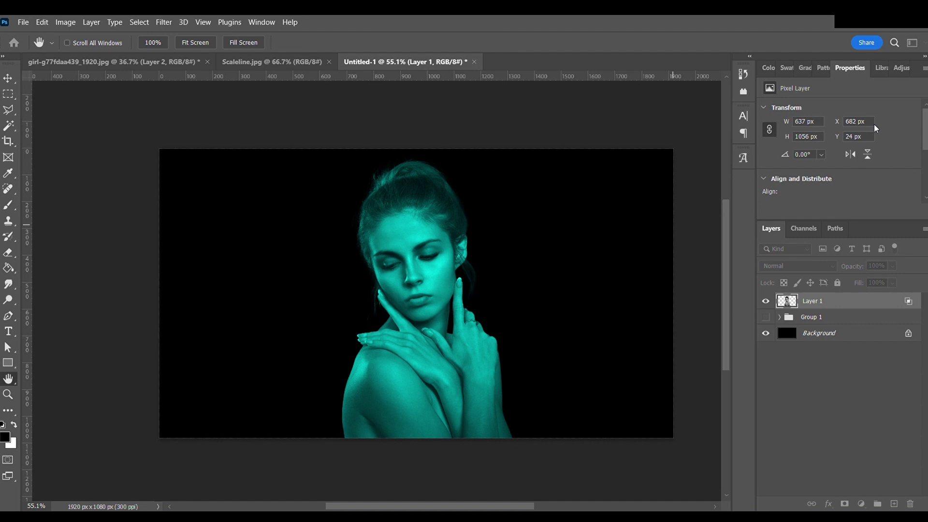
pyautogui.press('v')
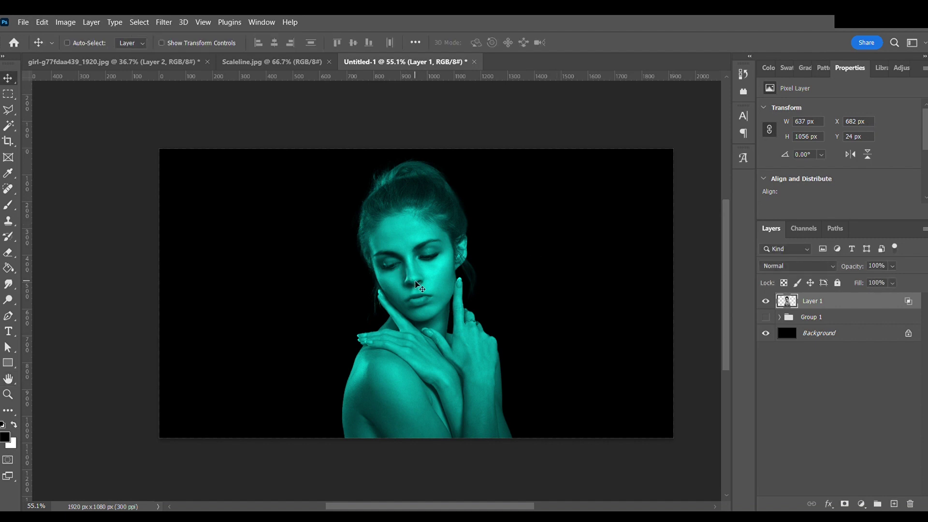
pyautogui.hotkey('ctrl', 'j')
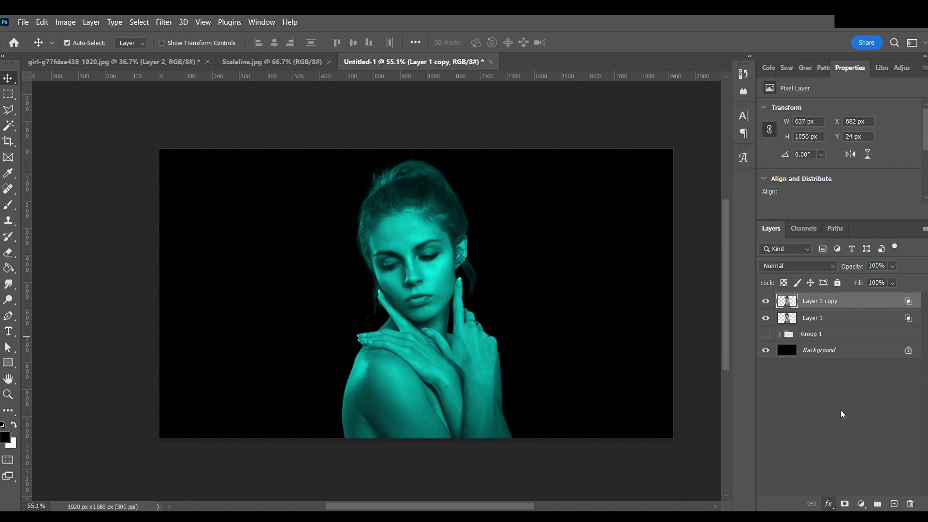
# Shift Layer 1 copy about 20 px left, then duplicate Layer 1 as Layer 1 copy 2
pyautogui.press('h')
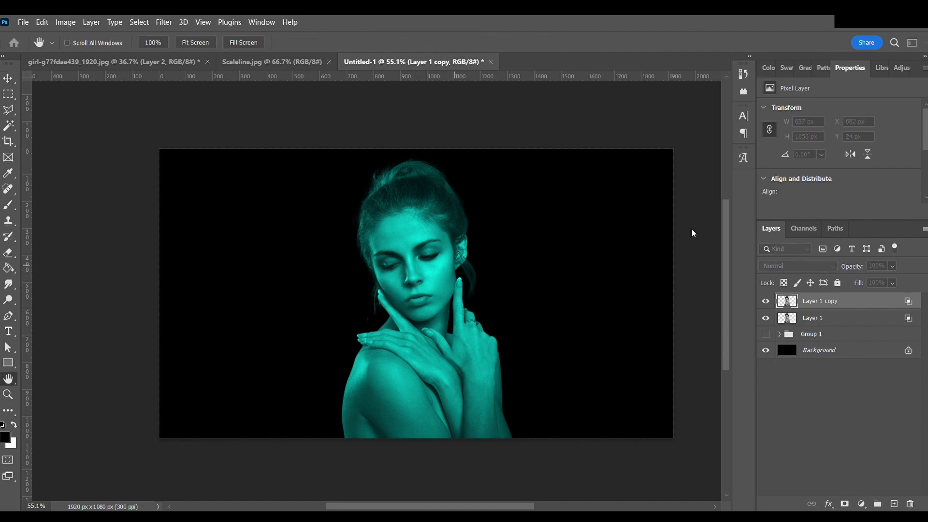
pyautogui.press('v')
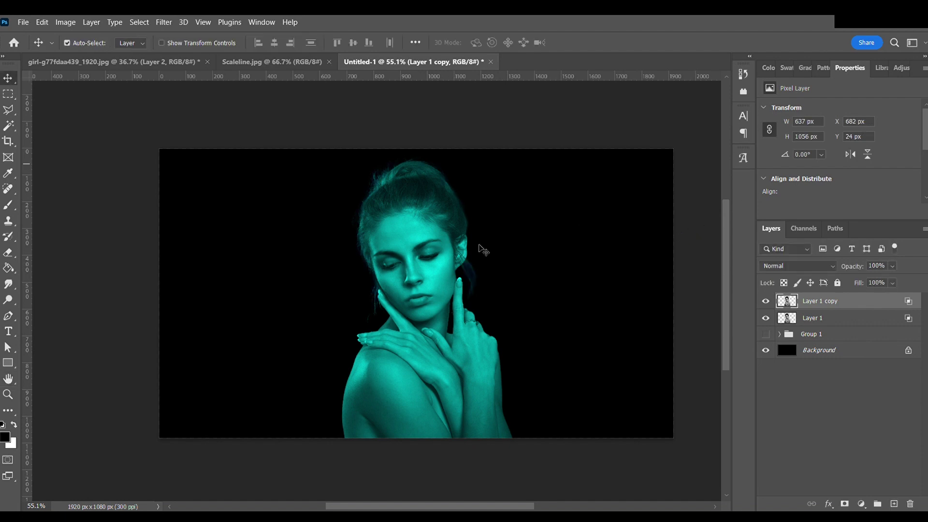
pyautogui.moveTo(434, 287); pyautogui.dragTo(423, 288)
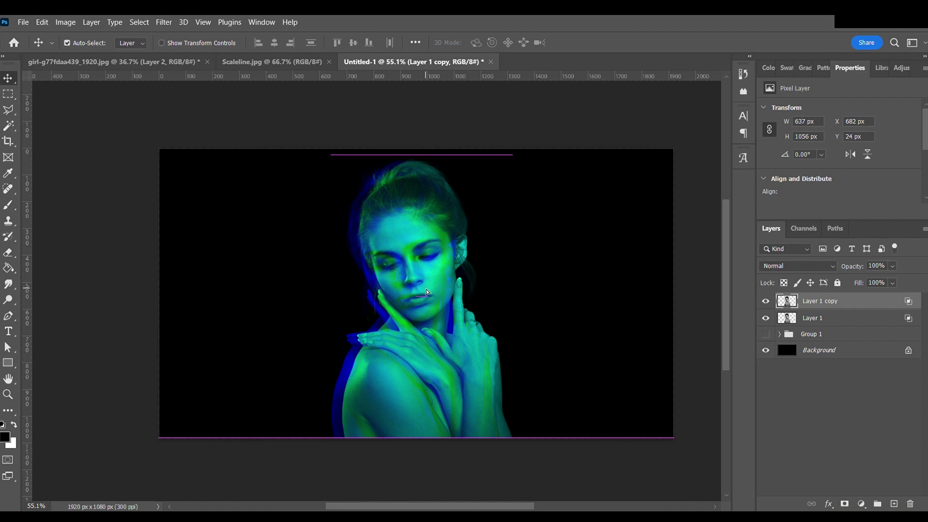
pyautogui.moveTo(428, 292); pyautogui.dragTo(422, 292)
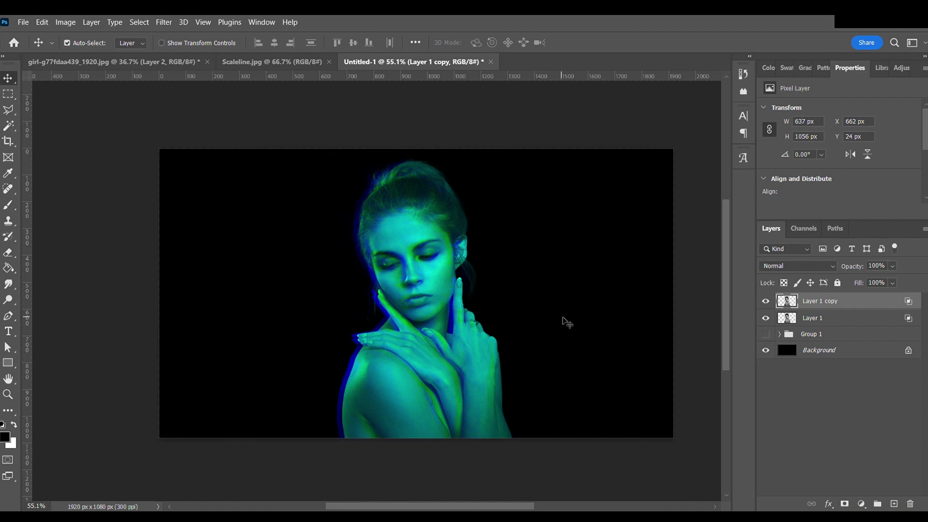
pyautogui.click(815, 318)
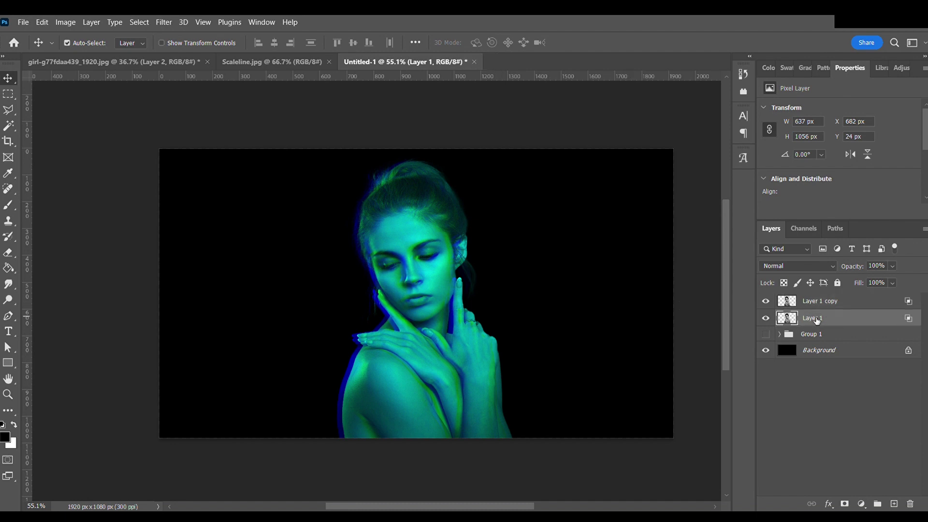
pyautogui.hotkey('ctrl', 'j')
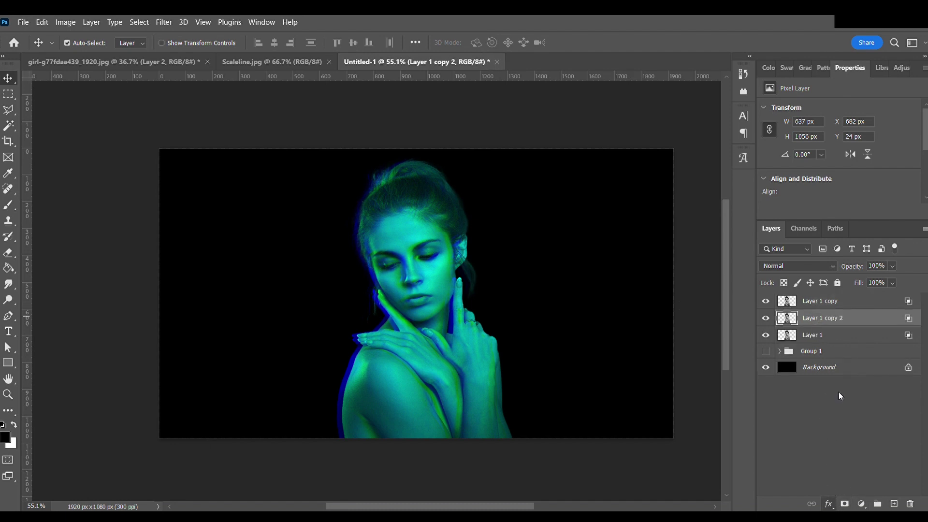
# Confirm Layer 1 copy 2's channel blending and lock Layer 1 copy
pyautogui.press('h')
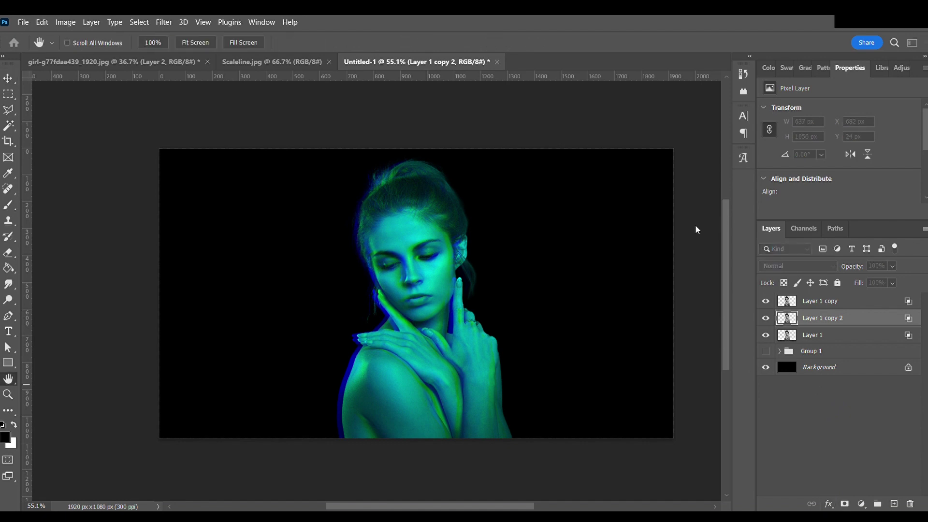
pyautogui.press('Escape')
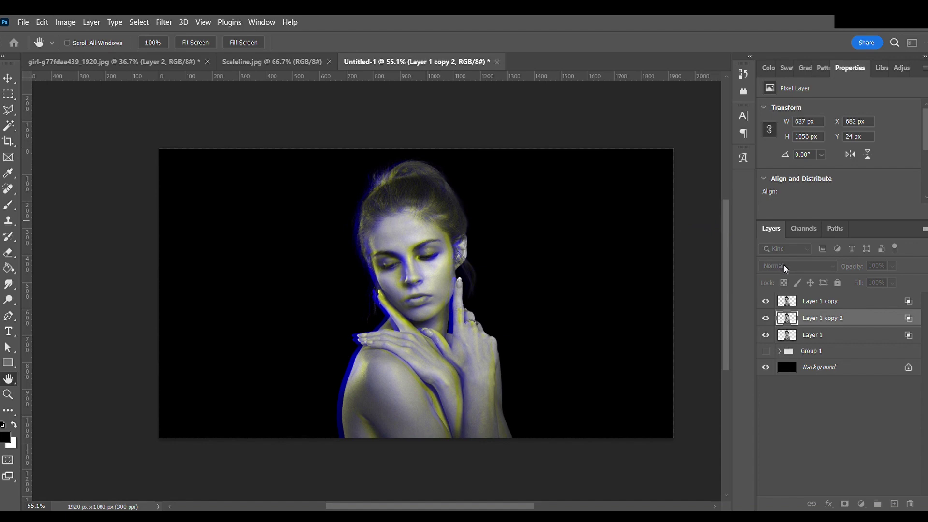
pyautogui.press('v')
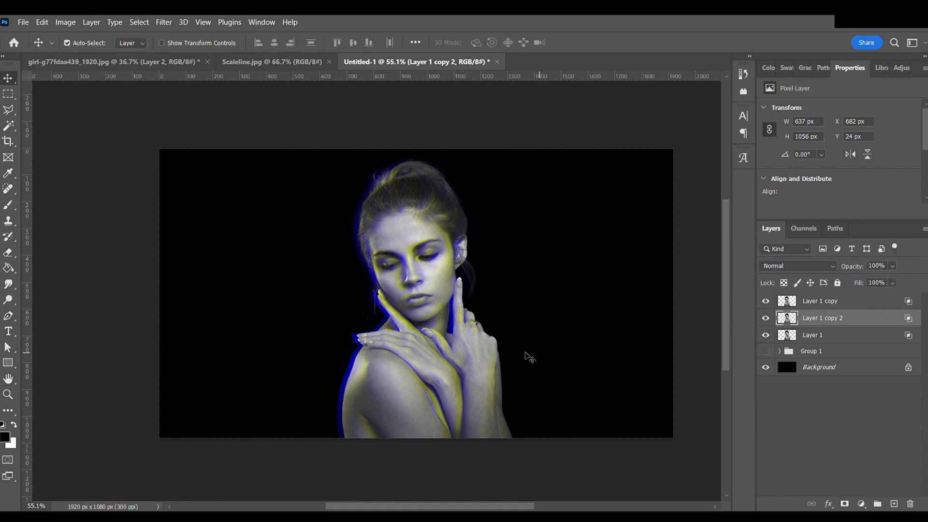
pyautogui.click(843, 301)
pyautogui.click(837, 282)
# Move Layer 1 copy 2 right to X 706 px and select all three portrait layers
pyautogui.click(467, 324)
pyautogui.moveTo(454, 322); pyautogui.dragTo(459, 320)
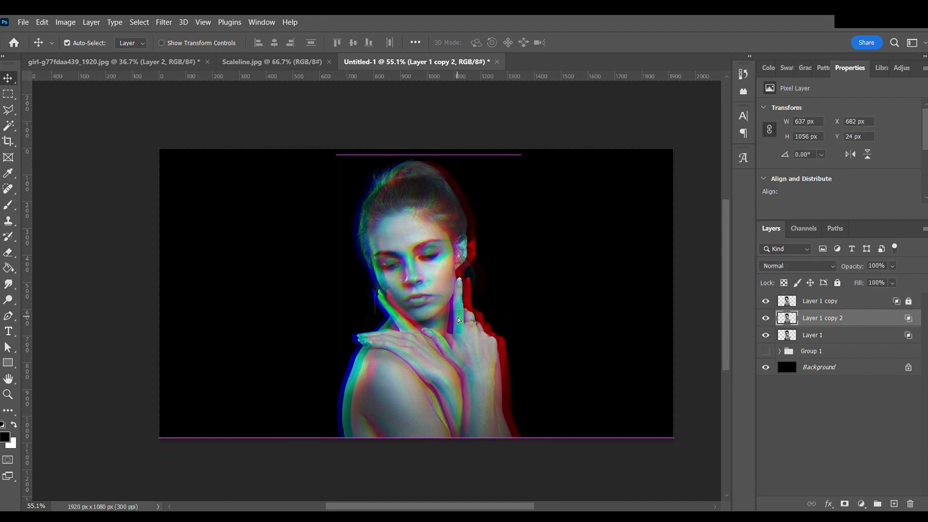
pyautogui.moveTo(458, 320); pyautogui.dragTo(456, 319)
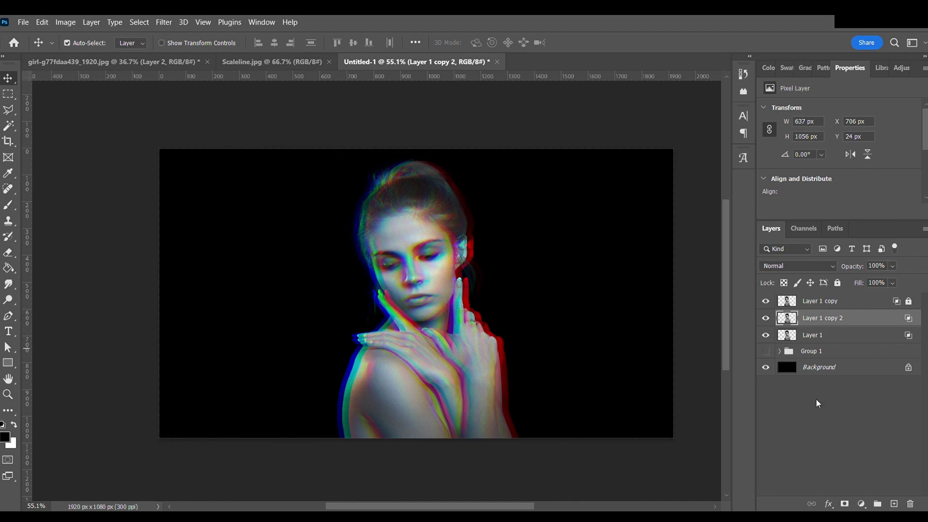
pyautogui.click(826, 419)
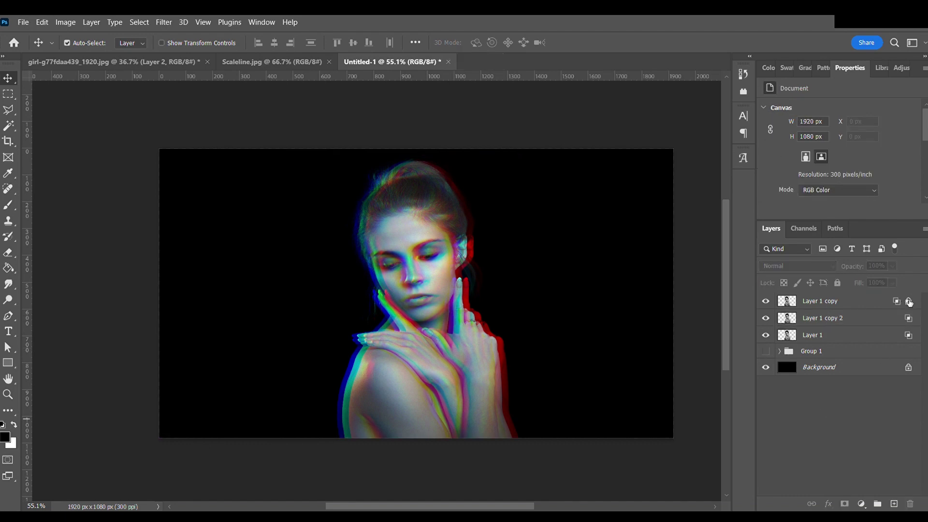
pyautogui.click(861, 307)
pyautogui.keyDown('shift'); pyautogui.click(850, 336); pyautogui.keyUp('shift')
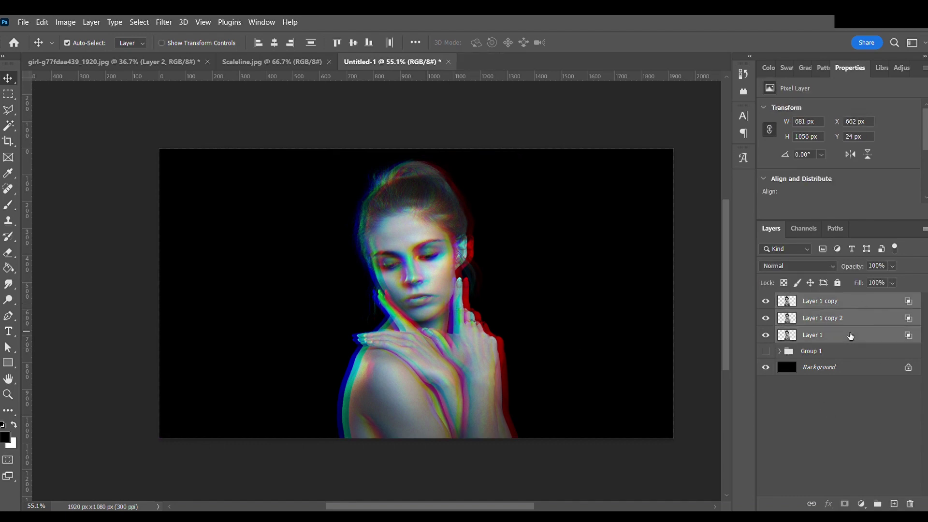
# Group the three portrait layers as Group 2, duplicate it, and merge the copy into one layer
pyautogui.hotkey('ctrl', 'g')
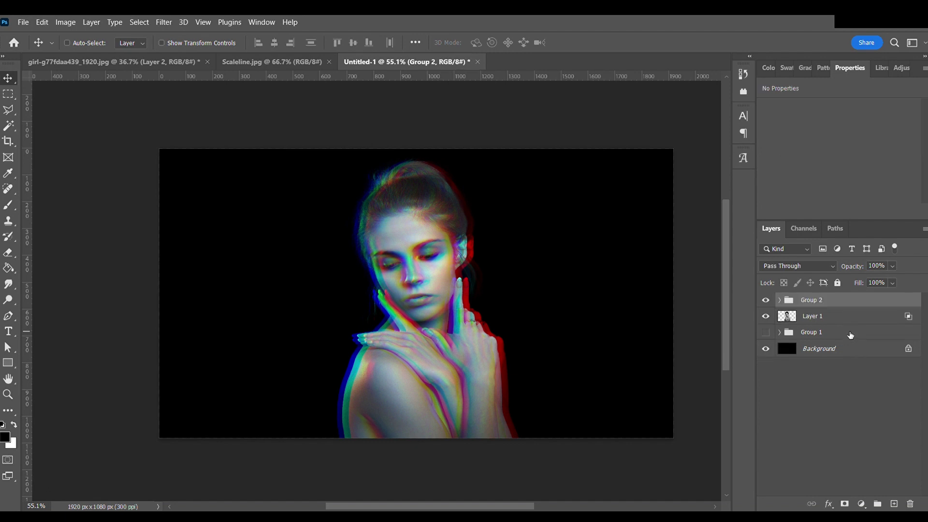
pyautogui.hotkey('ctrl', 'j')
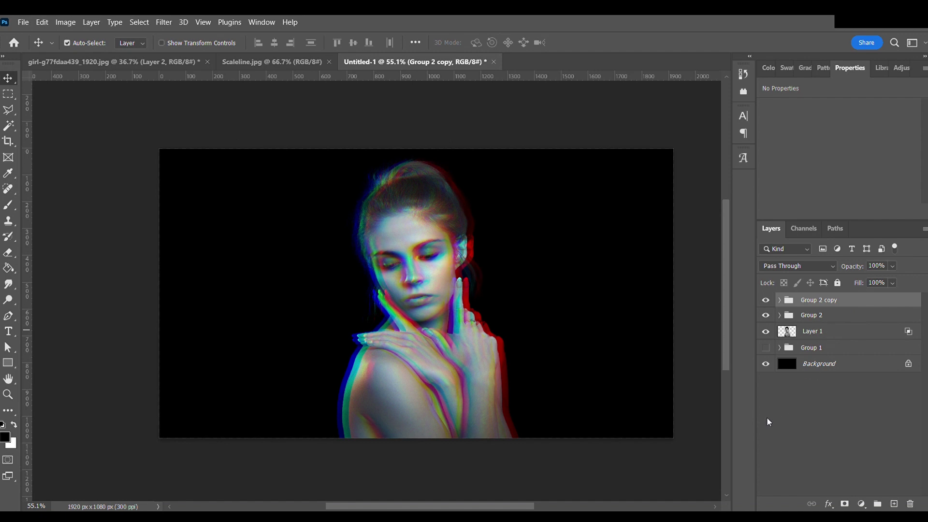
pyautogui.hotkey('ctrl', 'e')
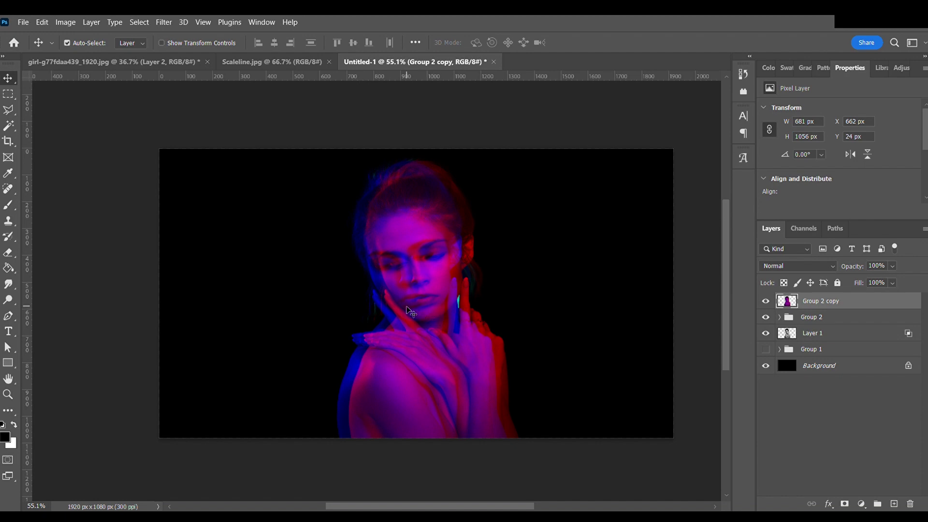
pyautogui.click(7, 95)
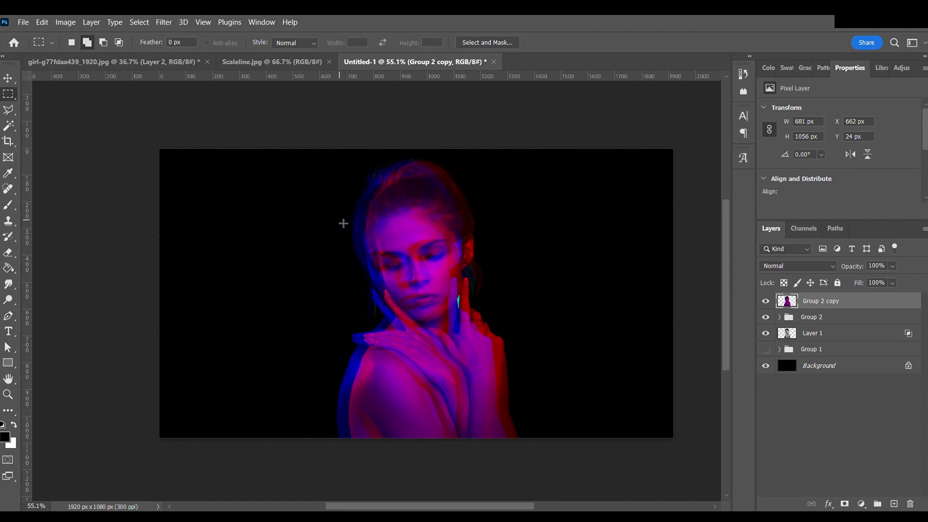
# Select thin strips beside and across the hair and slide them right
pyautogui.moveTo(341, 218); pyautogui.dragTo(403, 223)
pyautogui.moveTo(403, 223); pyautogui.dragTo(381, 221)
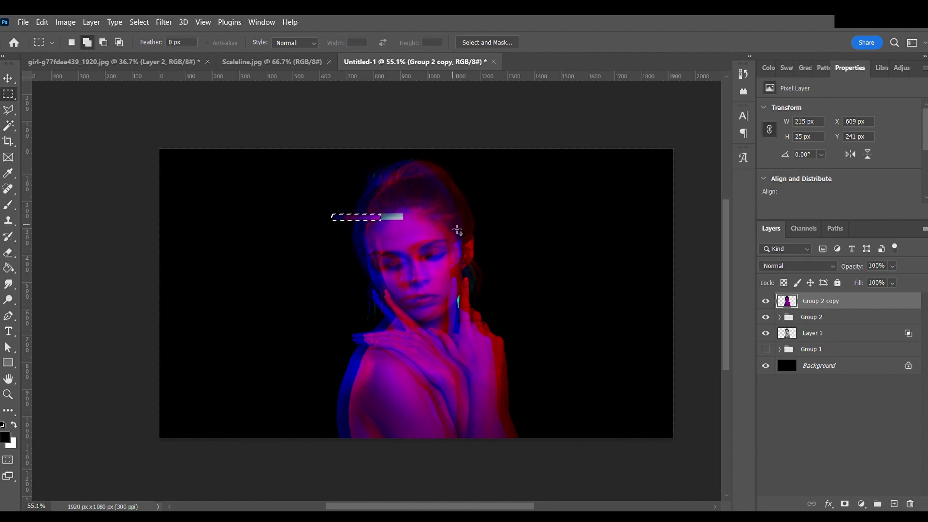
pyautogui.hotkey('ctrl', 'd')
pyautogui.moveTo(547, 223); pyautogui.dragTo(454, 225)
pyautogui.moveTo(454, 225); pyautogui.dragTo(474, 225)
pyautogui.moveTo(345, 227); pyautogui.dragTo(373, 238)
pyautogui.moveTo(363, 237); pyautogui.dragTo(373, 234)
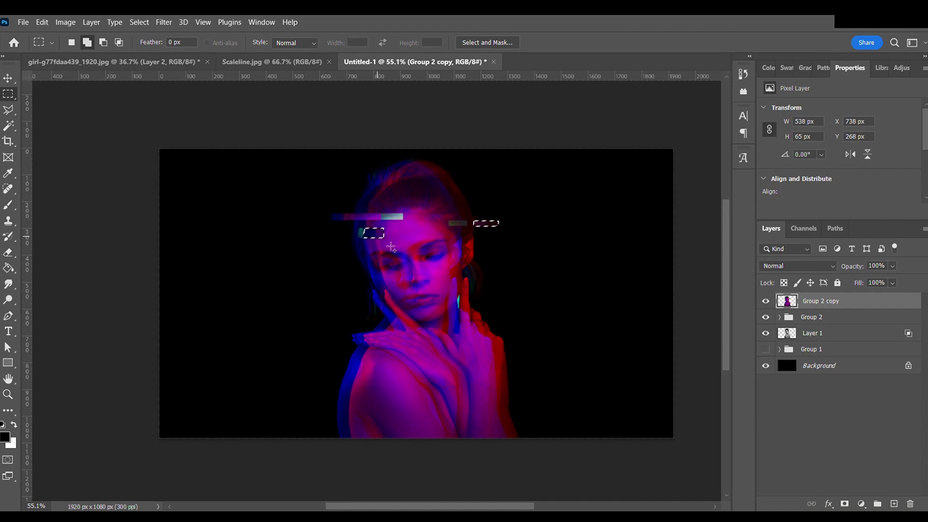
pyautogui.hotkey('ctrl', 'd')
# Shift thin strips across the face and hand to the left
pyautogui.moveTo(539, 237)
pyautogui.mouseDown()
pyautogui.moveTo(416, 240)
pyautogui.moveTo(459, 242)
pyautogui.mouseUp()
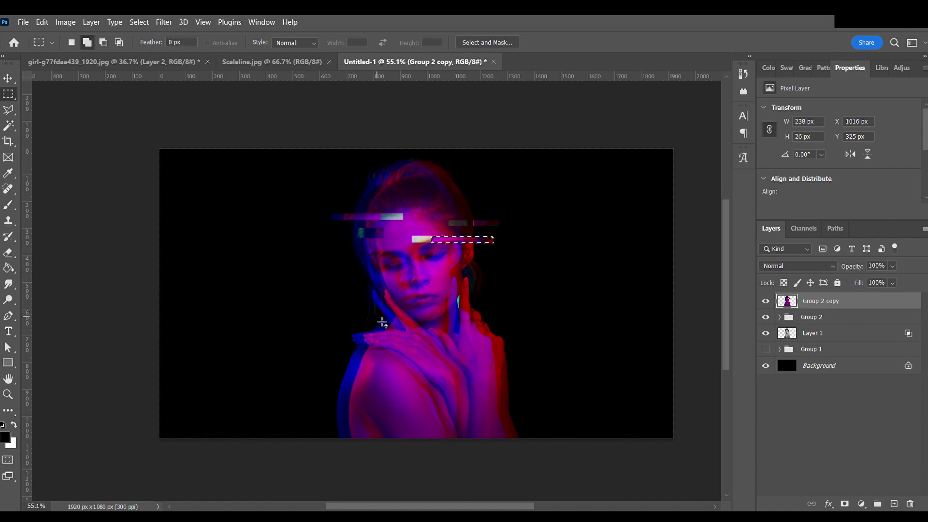
pyautogui.moveTo(356, 319); pyautogui.dragTo(421, 332)
pyautogui.moveTo(419, 329); pyautogui.dragTo(395, 329)
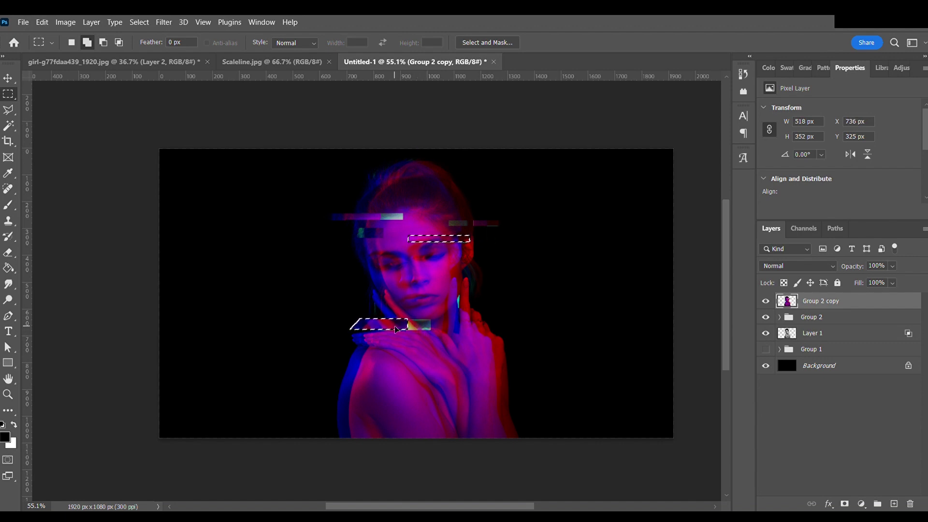
pyautogui.hotkey('ctrl', 'd')
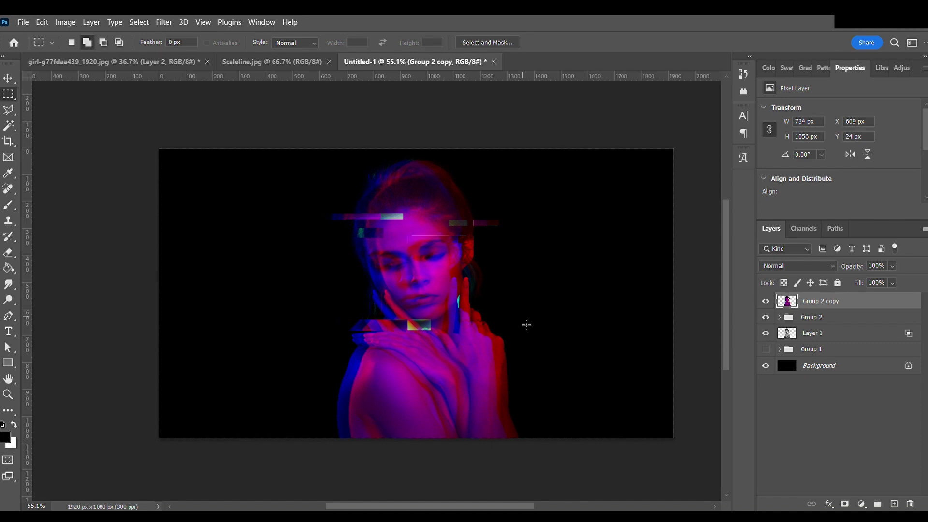
# Slide a thin strip across the upper arm about 60 px left
pyautogui.moveTo(517, 326); pyautogui.dragTo(476, 333)
pyautogui.moveTo(472, 325); pyautogui.dragTo(499, 331)
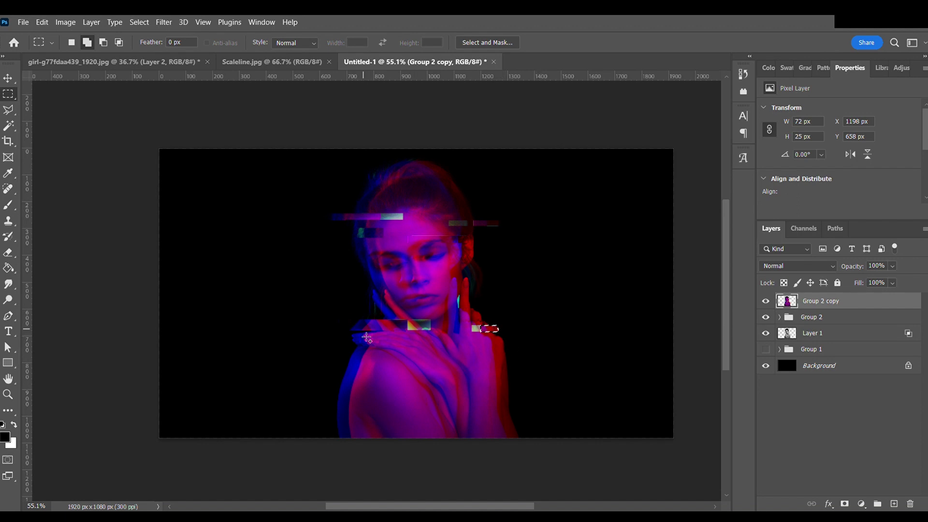
pyautogui.moveTo(366, 305); pyautogui.dragTo(426, 311)
pyautogui.click(429, 316)
pyautogui.moveTo(363, 306); pyautogui.dragTo(420, 310)
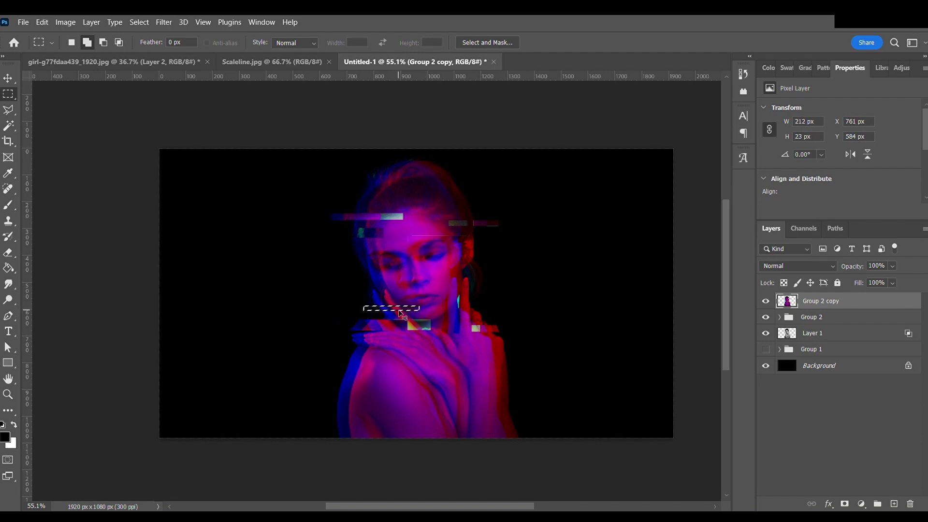
pyautogui.moveTo(405, 311); pyautogui.dragTo(361, 306)
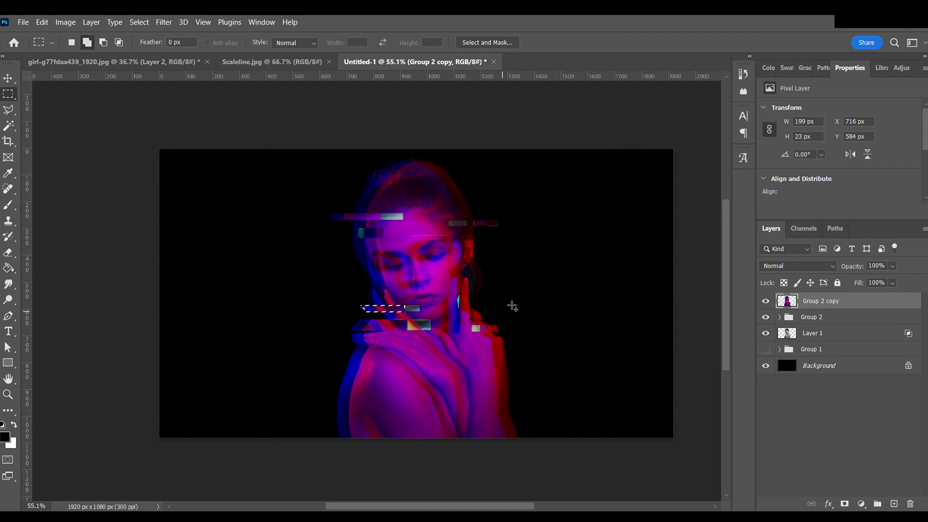
pyautogui.moveTo(548, 354)
pyautogui.mouseDown()
pyautogui.moveTo(447, 382)
pyautogui.moveTo(507, 370)
pyautogui.mouseUp()
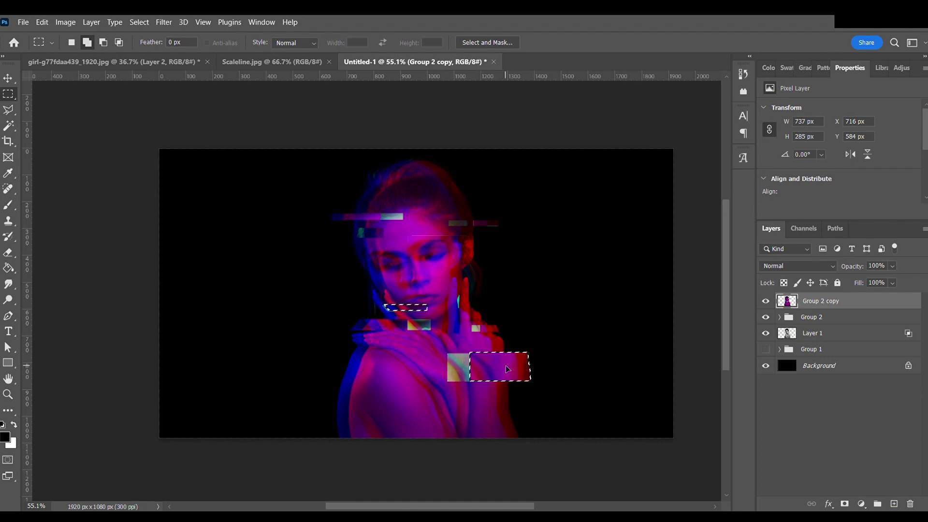
pyautogui.click(396, 364)
pyautogui.moveTo(315, 355); pyautogui.dragTo(402, 362)
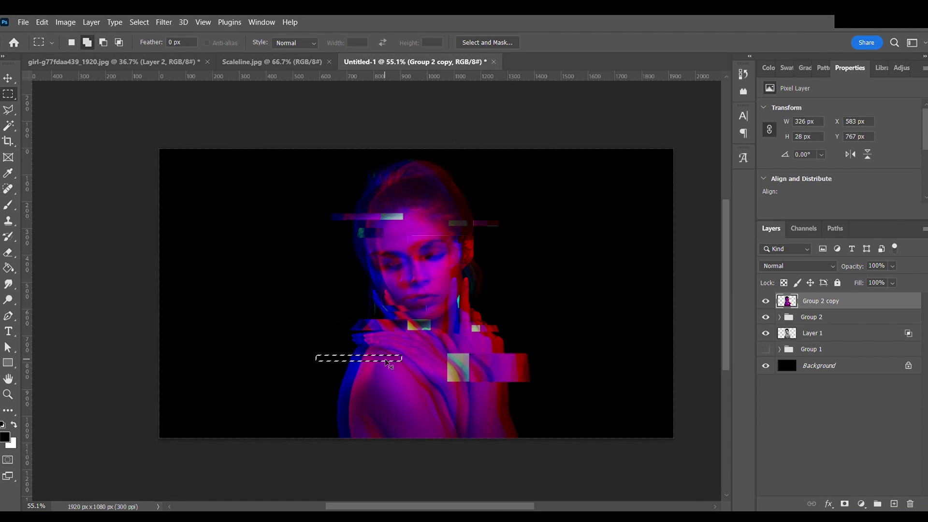
pyautogui.moveTo(386, 358); pyautogui.dragTo(356, 361)
pyautogui.hotkey('ctrl', 'd')
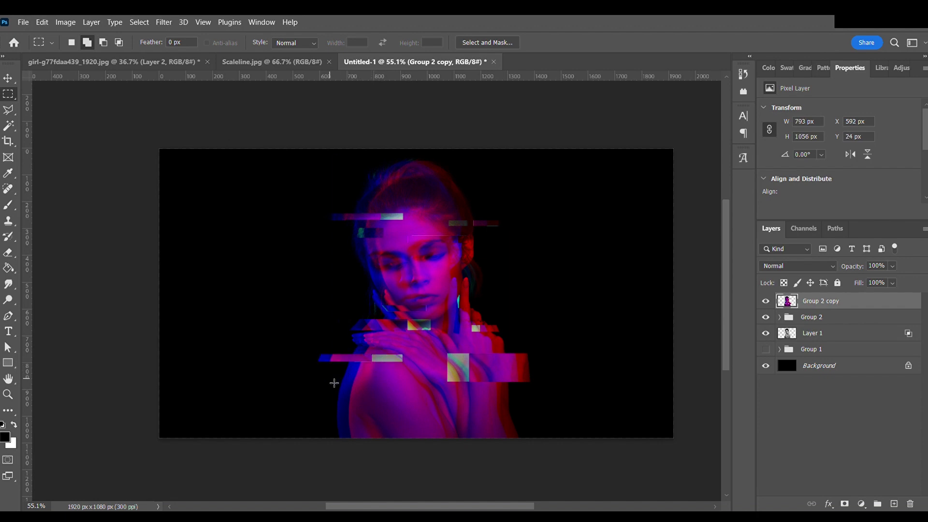
# Offset a lower arm strip, then shift the whole lower glitch area left
pyautogui.moveTo(308, 384); pyautogui.dragTo(435, 389)
pyautogui.moveTo(430, 387); pyautogui.dragTo(421, 379)
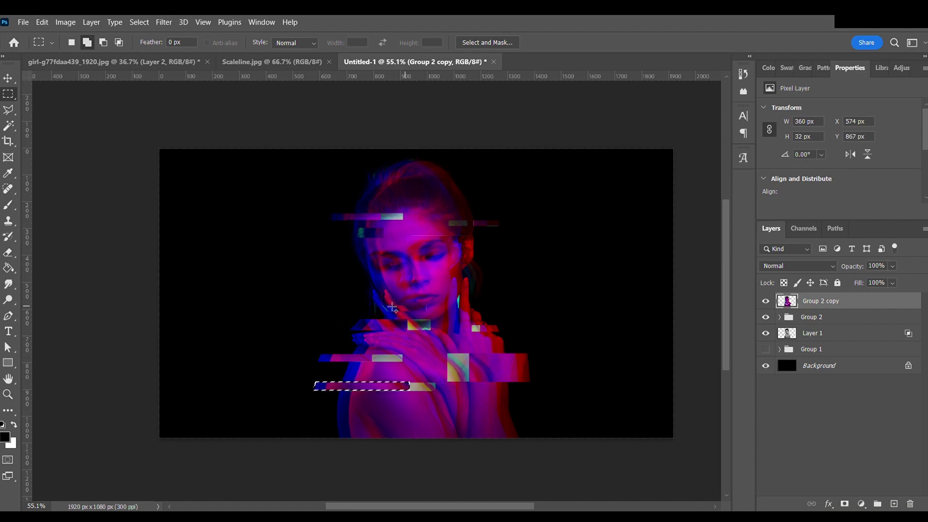
pyautogui.moveTo(281, 316); pyautogui.dragTo(553, 412)
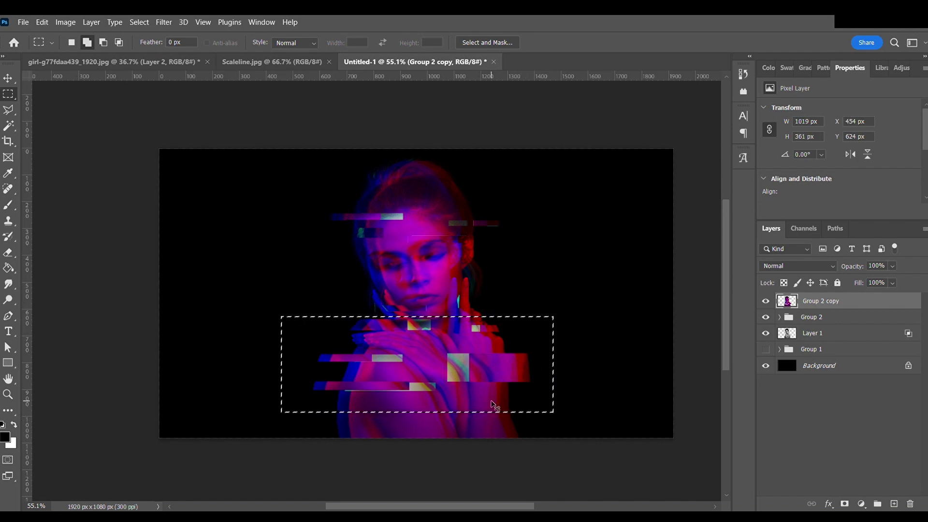
pyautogui.moveTo(500, 408); pyautogui.dragTo(477, 403)
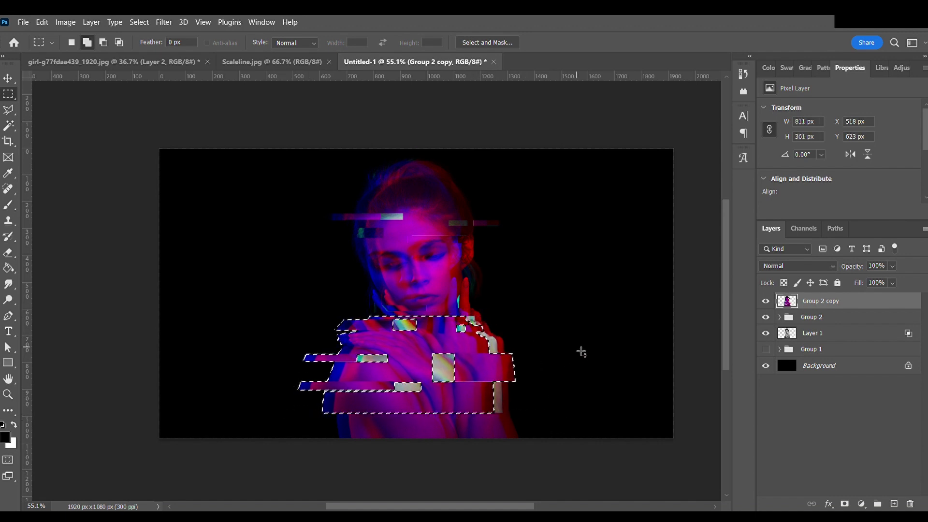
pyautogui.hotkey('ctrl', 'd')
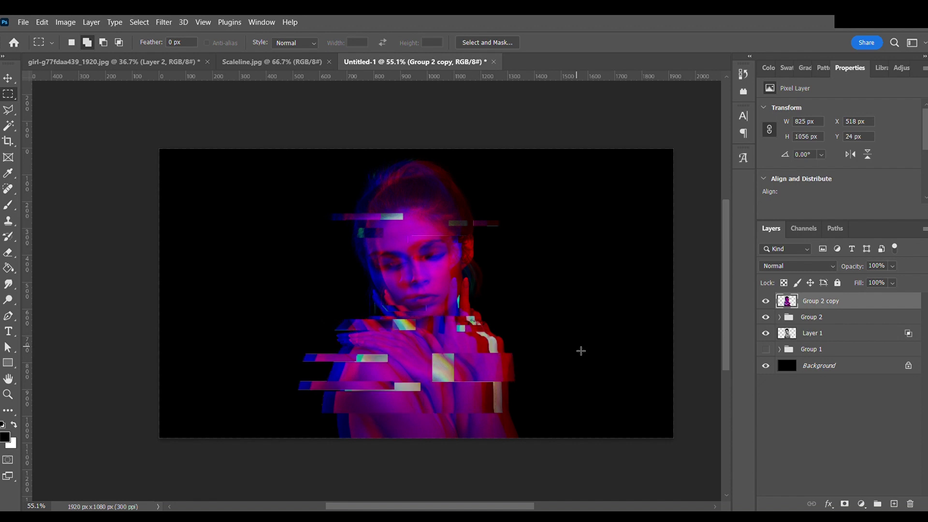
# Shift two thin strips near the bottom edge sideways
pyautogui.moveTo(561, 422); pyautogui.dragTo(437, 429)
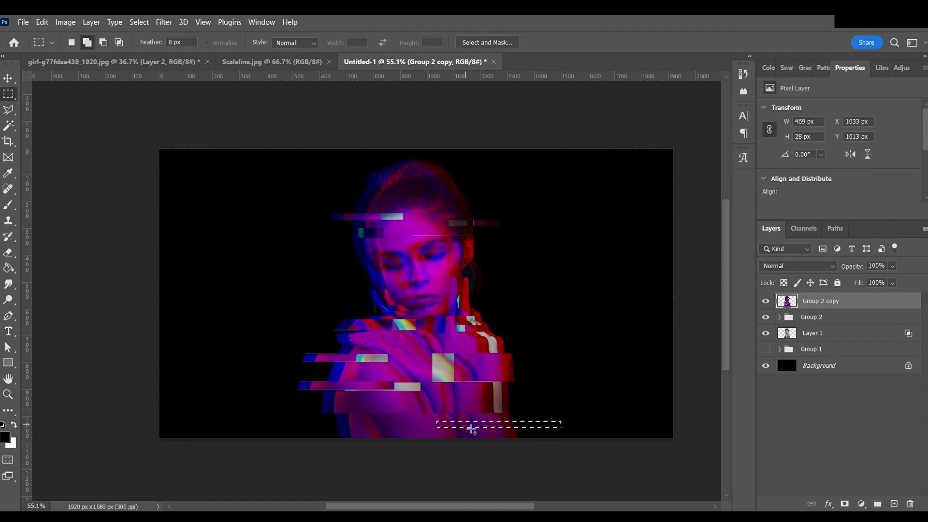
pyautogui.moveTo(437, 429)
pyautogui.mouseDown()
pyautogui.moveTo(518, 422)
pyautogui.moveTo(493, 426)
pyautogui.mouseUp()
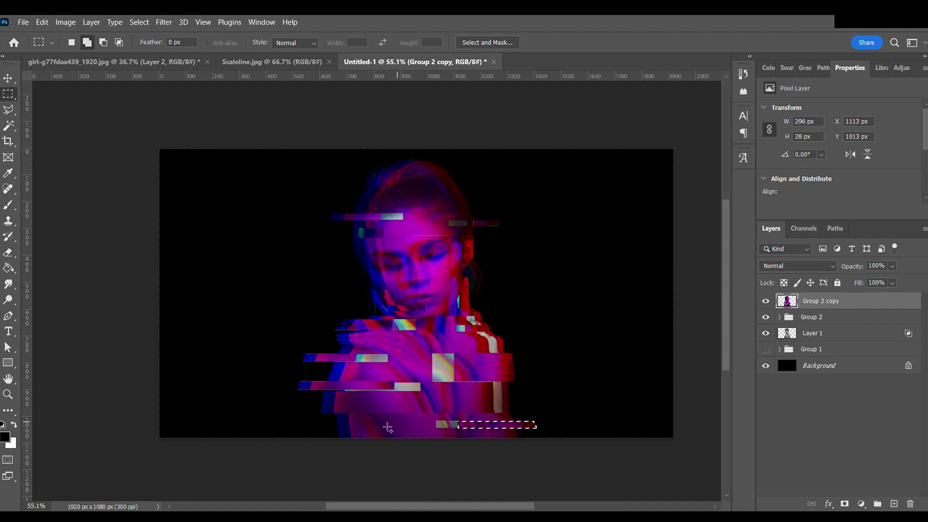
pyautogui.moveTo(318, 420)
pyautogui.mouseDown()
pyautogui.moveTo(395, 433)
pyautogui.moveTo(372, 432)
pyautogui.mouseUp()
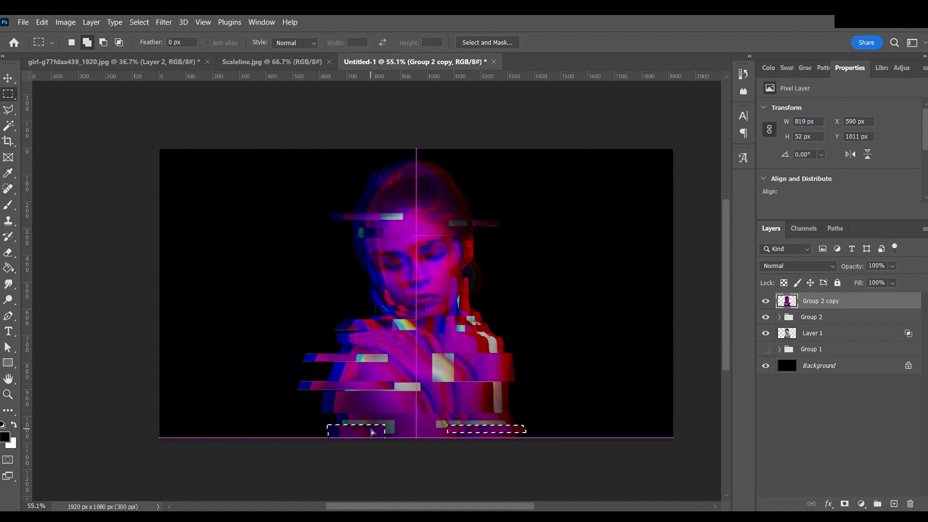
pyautogui.moveTo(371, 432); pyautogui.dragTo(372, 433)
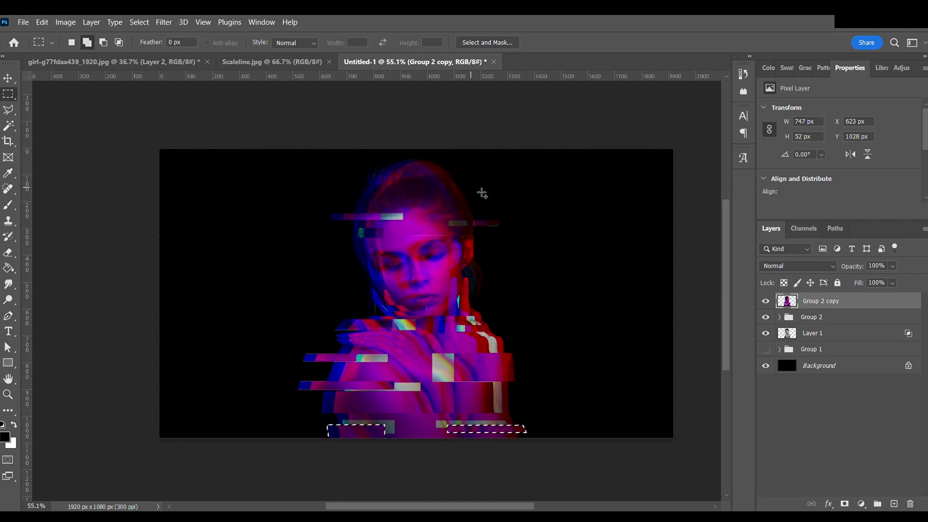
pyautogui.hotkey('ctrl', 'd')
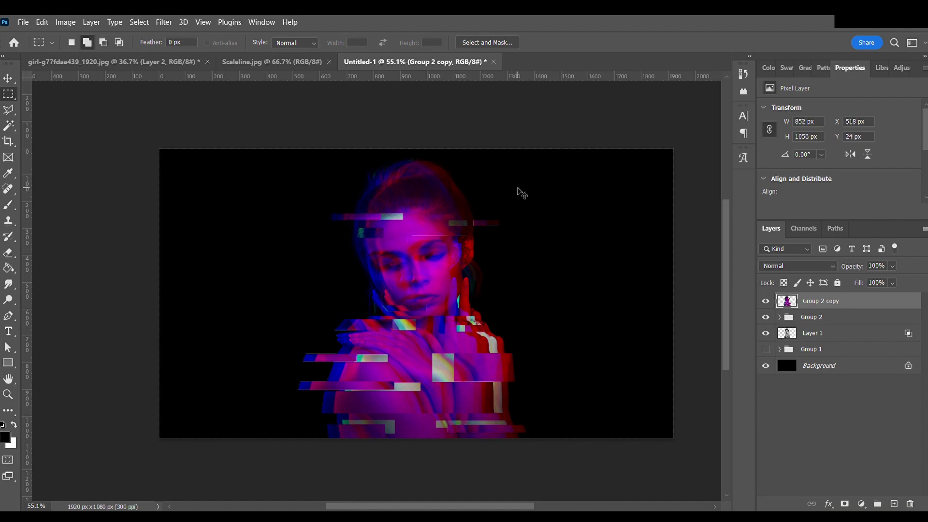
# Nudge two strips on the top of the head and hair up and right
pyautogui.moveTo(520, 186); pyautogui.dragTo(413, 193)
pyautogui.moveTo(432, 186); pyautogui.dragTo(478, 194)
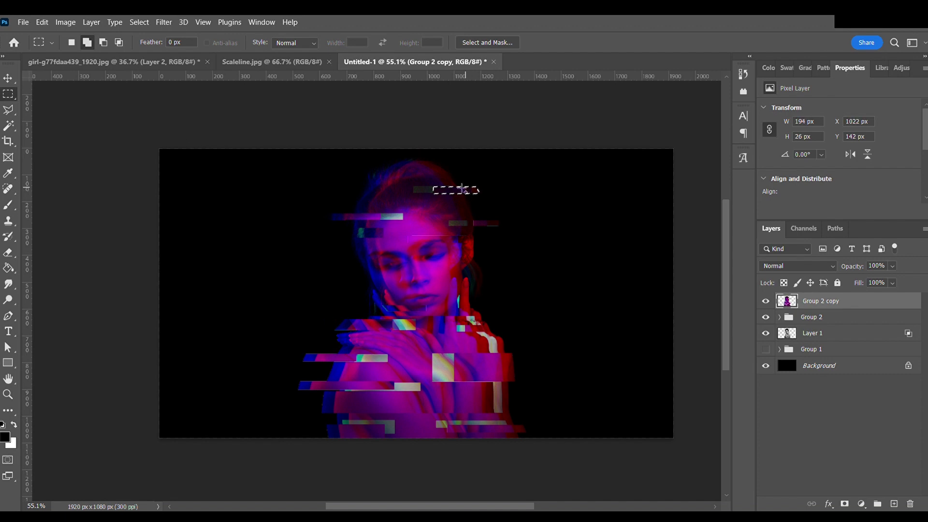
pyautogui.moveTo(347, 170); pyautogui.dragTo(417, 184)
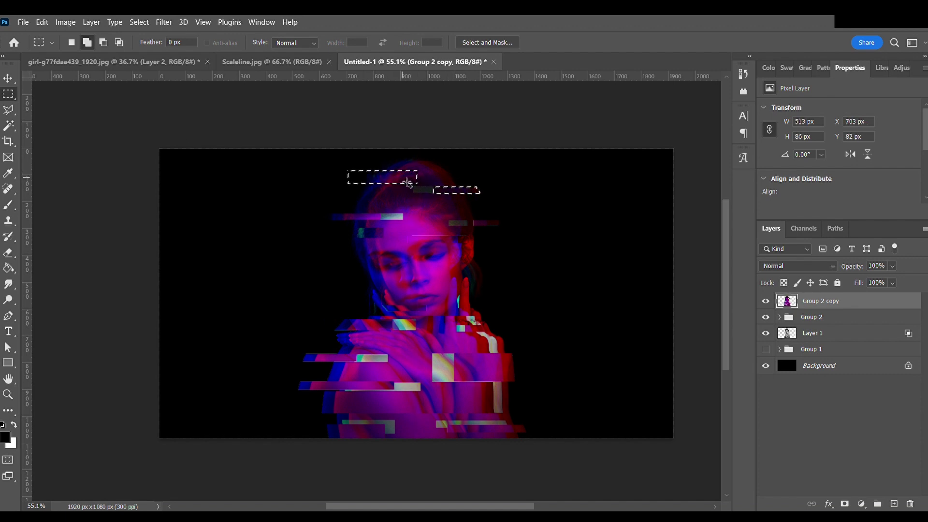
pyautogui.moveTo(409, 183); pyautogui.dragTo(416, 179)
pyautogui.hotkey('ctrl', 'd')
pyautogui.moveTo(346, 182)
pyautogui.mouseDown()
pyautogui.moveTo(402, 200)
pyautogui.moveTo(381, 196)
pyautogui.mouseUp()
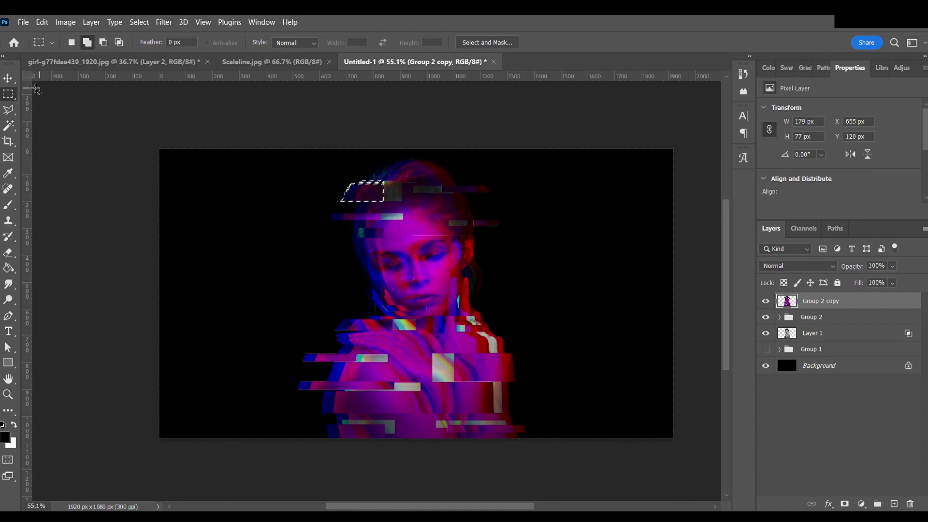
pyautogui.click(8, 77)
pyautogui.click(454, 134)
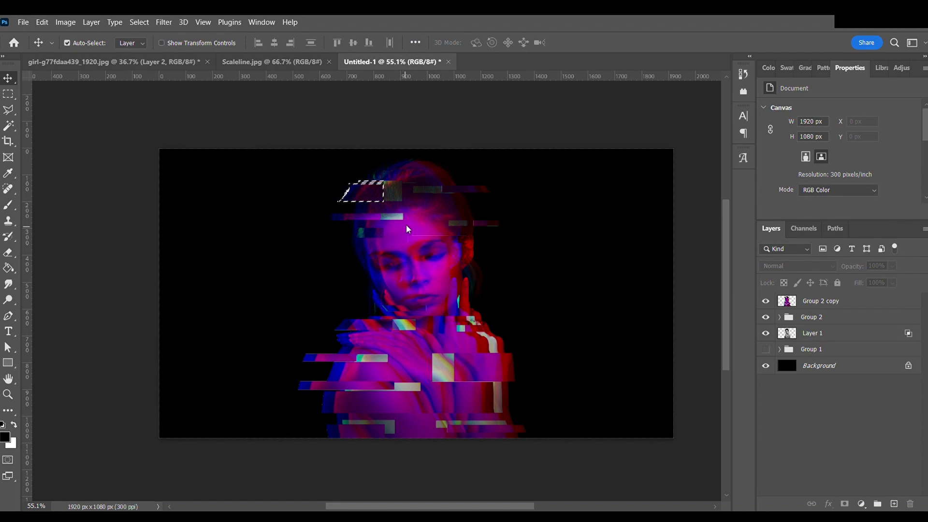
# Bring a copy of the Scaleline.jpg stripe layer in as Layer 2, set to Overlay at 32% opacity
pyautogui.hotkey('ctrl', 'd')
pyautogui.click(259, 61)
pyautogui.scroll(3, 382, 231)
pyautogui.scroll(5, 354, 195)
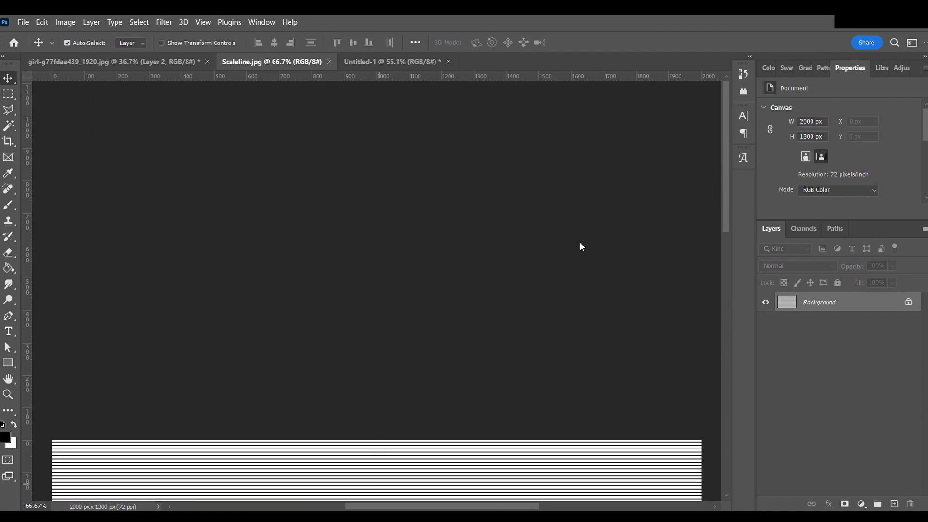
pyautogui.scroll(-1, 559, 245)
pyautogui.scroll(-2, 556, 257)
pyautogui.scroll(-2, 532, 285)
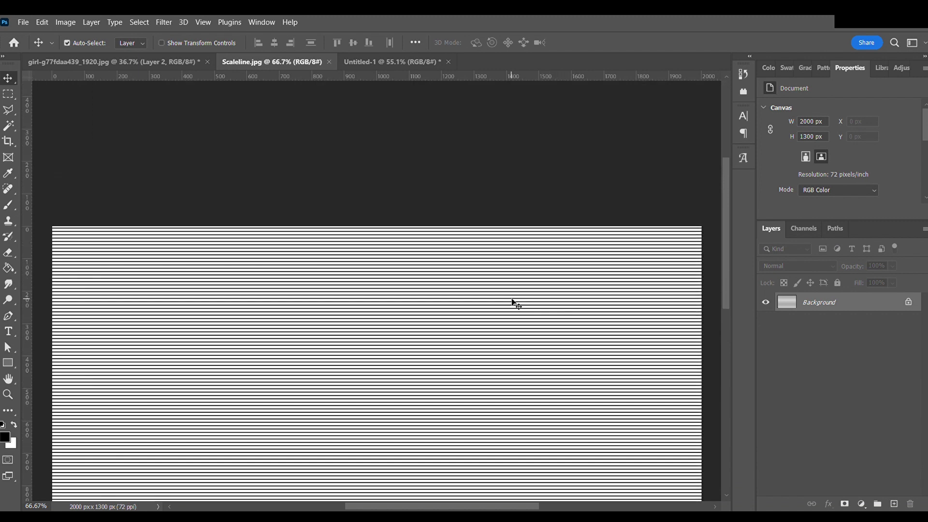
pyautogui.scroll(-2, 512, 301)
pyautogui.hotkey('ctrl', 'j')
pyautogui.moveTo(505, 317); pyautogui.dragTo(185, 57)
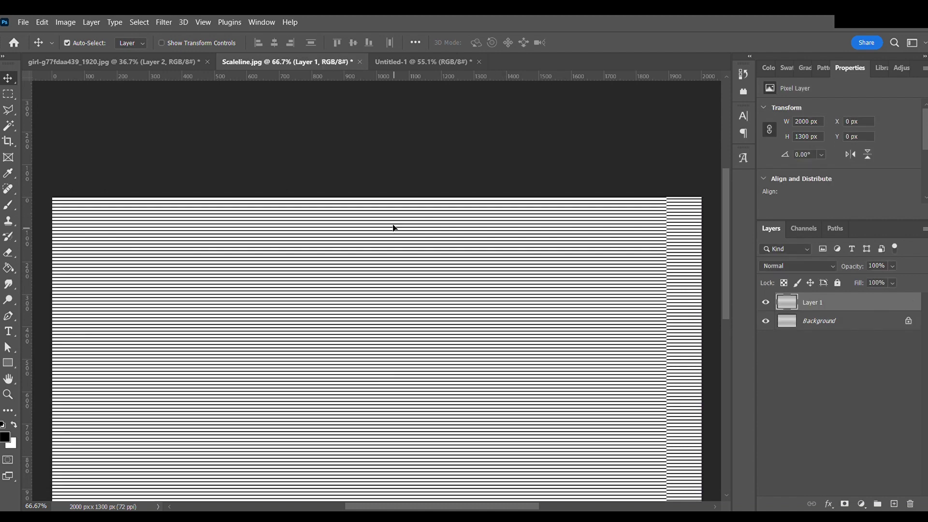
pyautogui.click(446, 64)
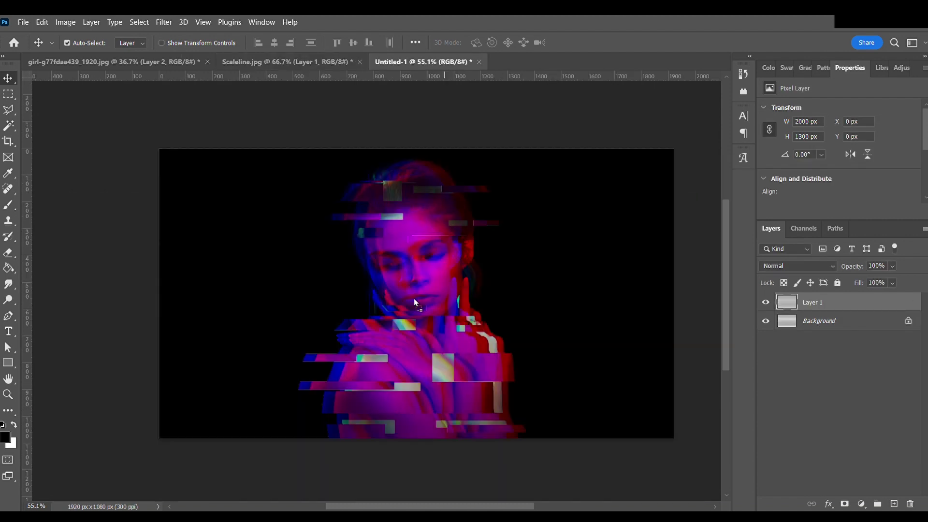
pyautogui.moveTo(415, 299); pyautogui.dragTo(427, 298)
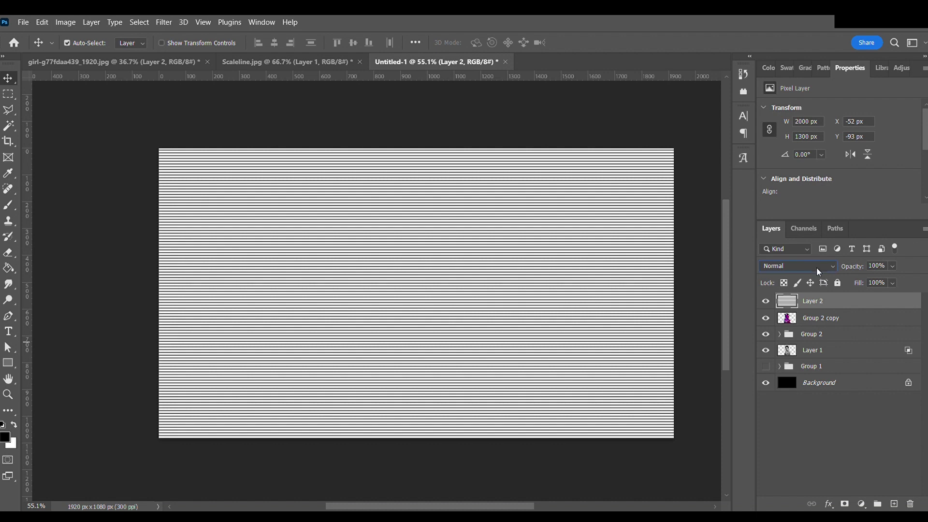
pyautogui.scroll(-5, 817, 267)
pyautogui.scroll(-5, 818, 275)
pyautogui.scroll(-2, 818, 355)
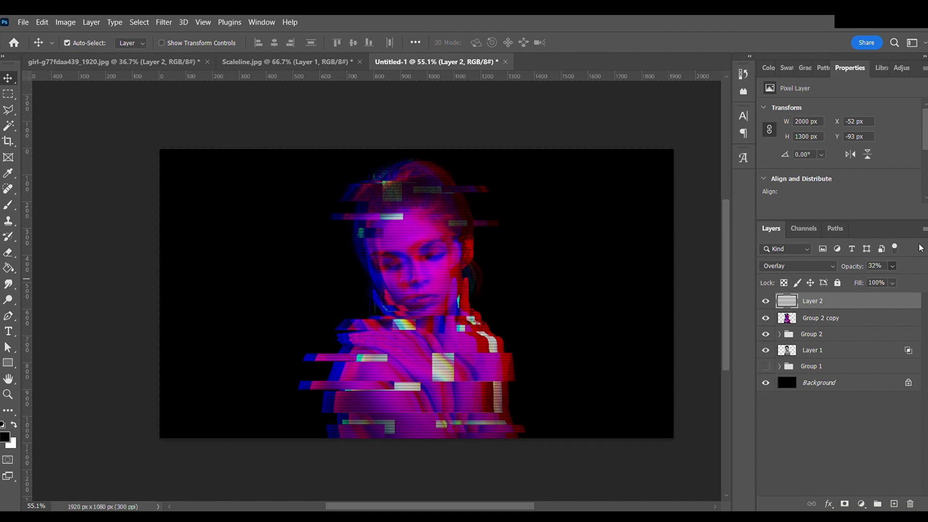
pyautogui.click(778, 450)
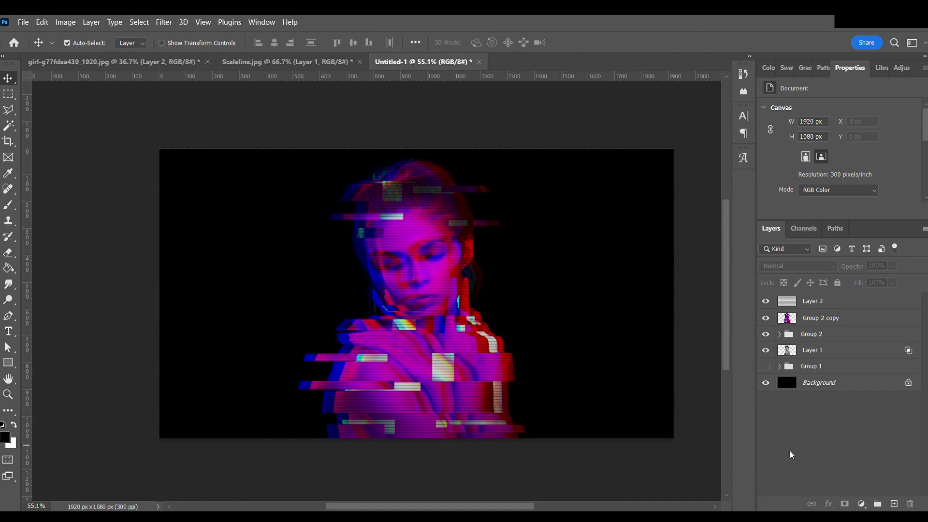
pyautogui.scroll(1, 476, 329)
pyautogui.scroll(-1, 464, 324)
pyautogui.scroll(-1, 452, 322)
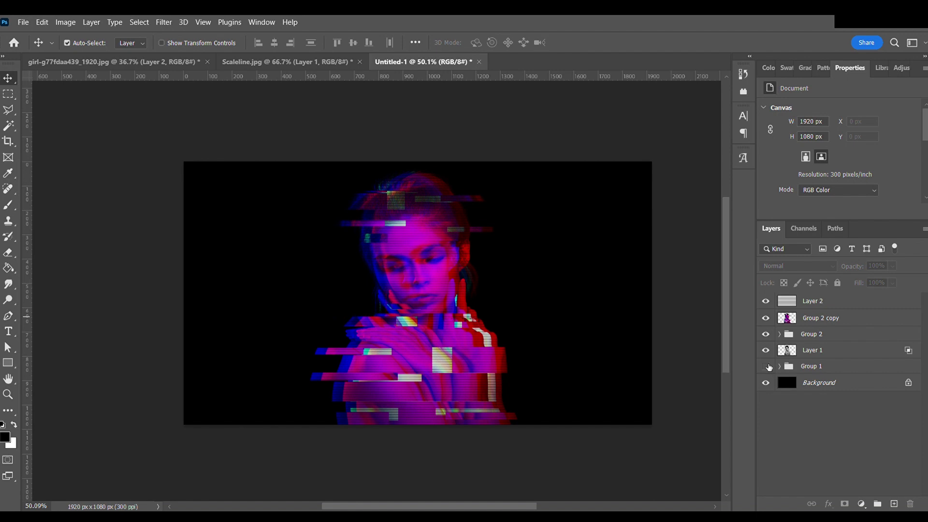
pyautogui.click(766, 367)
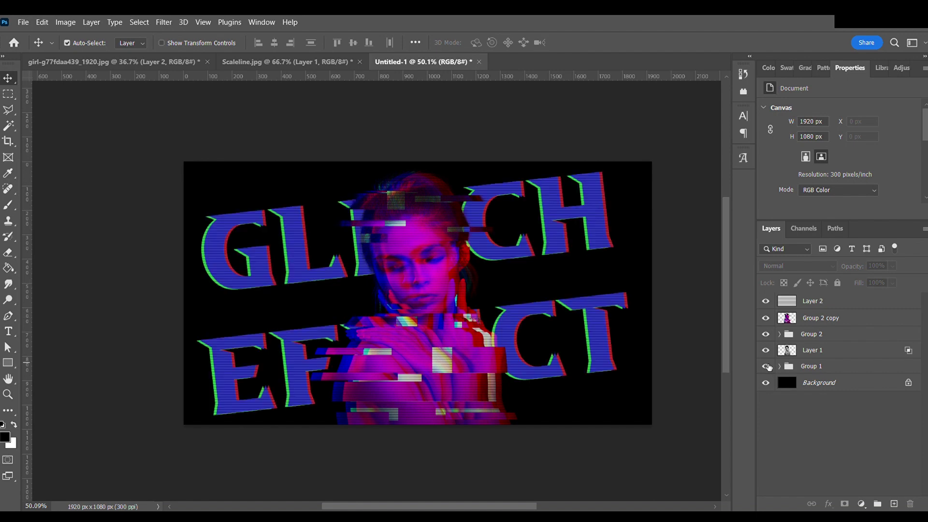
pyautogui.press('ctrl')
pyautogui.click(826, 366)
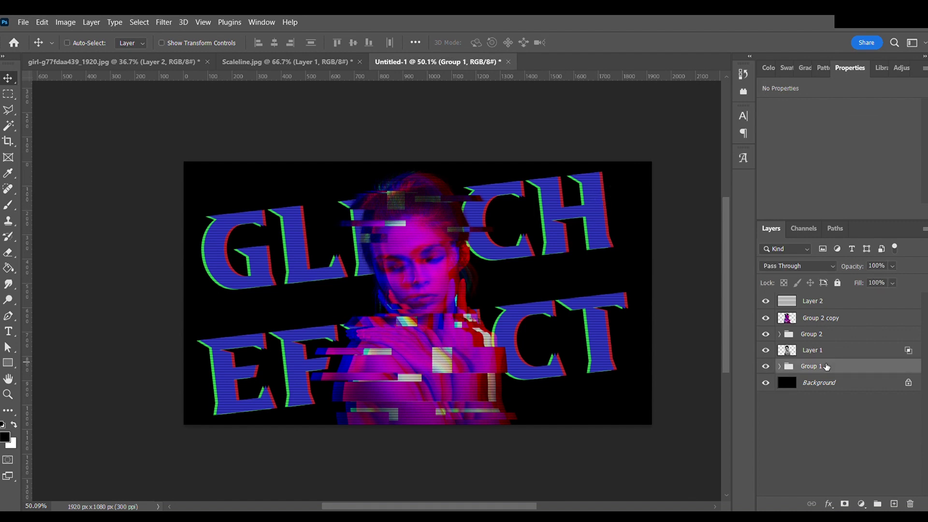
pyautogui.hotkey('ctrl', 't')
pyautogui.moveTo(649, 167); pyautogui.dragTo(664, 199)
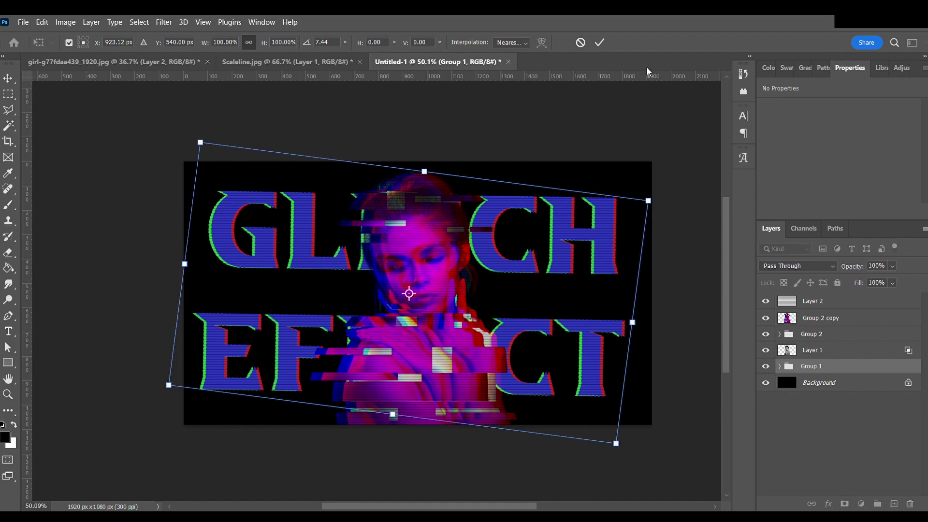
pyautogui.press('Escape')
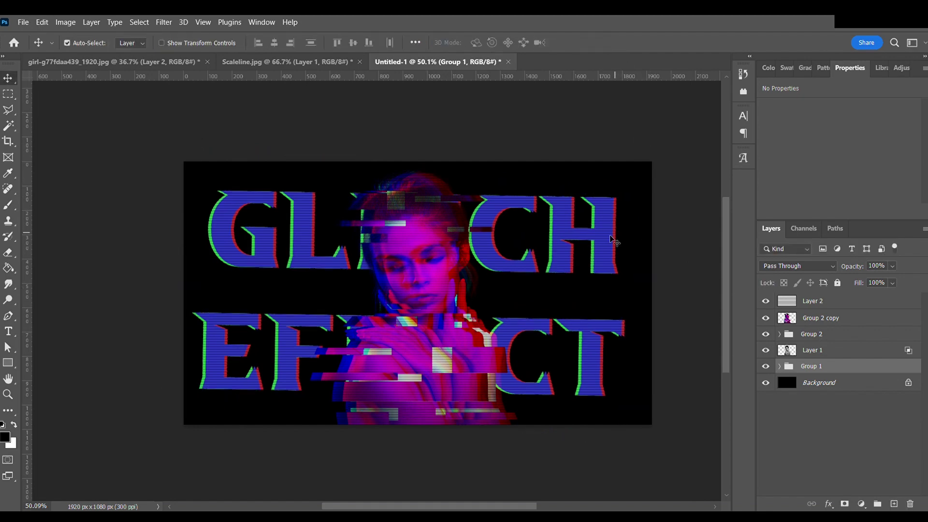
pyautogui.click(614, 238)
pyautogui.click(810, 366)
# Expand Group 1 and lock Layer 2 through Layer 1
pyautogui.click(780, 366)
pyautogui.doubleClick(821, 382)
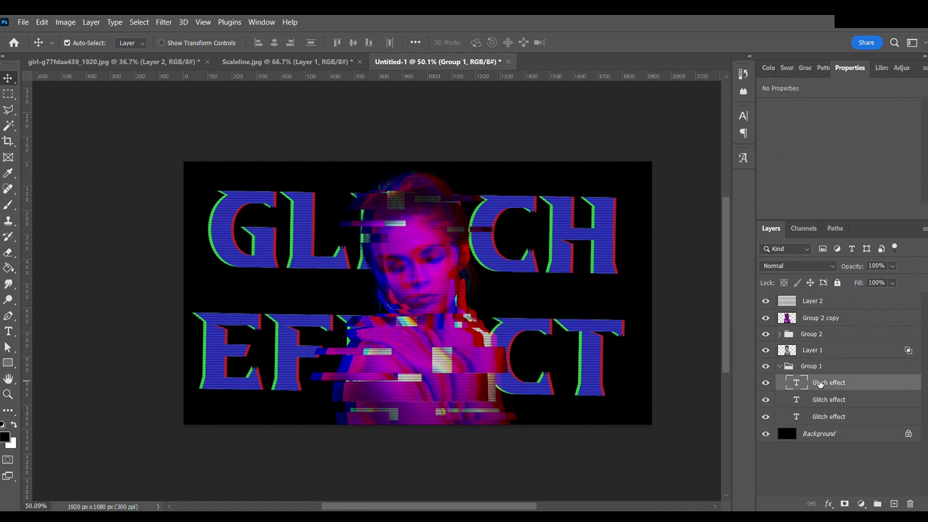
pyautogui.click(517, 234)
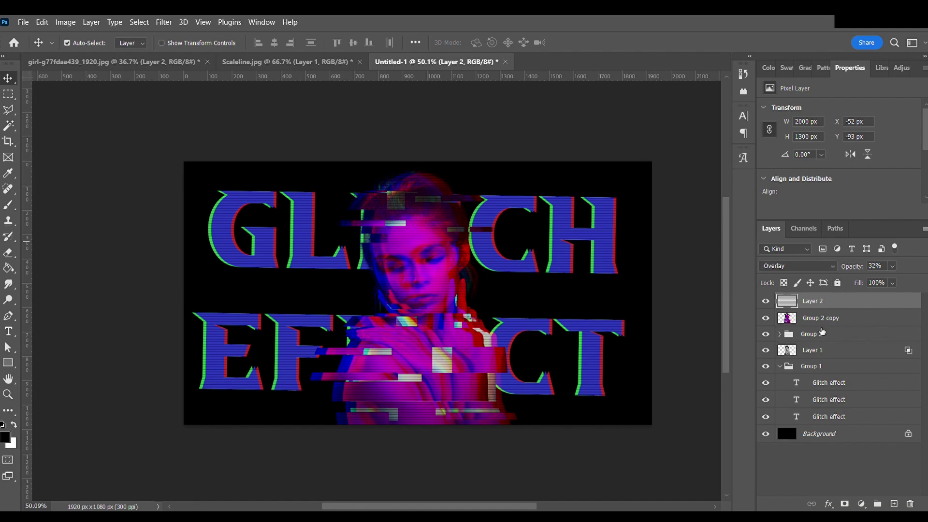
pyautogui.keyDown('shift'); pyautogui.click(820, 358); pyautogui.keyUp('shift')
pyautogui.click(838, 282)
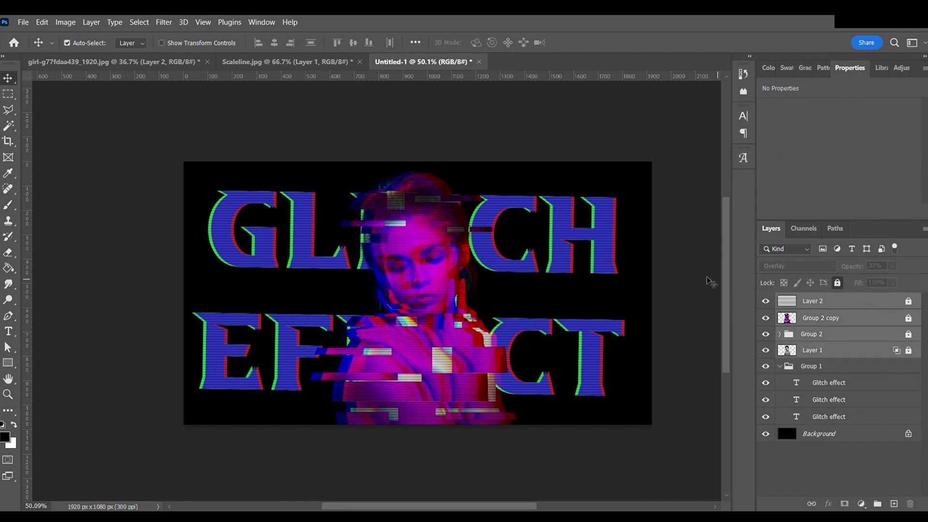
pyautogui.click(604, 232)
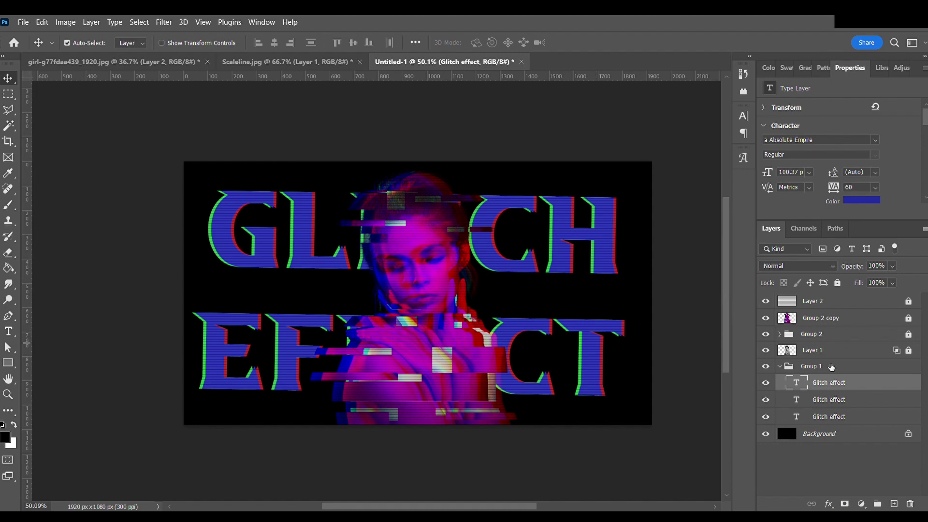
pyautogui.click(613, 252)
# Tighten the leading of the top and green Glitch effect copies to 88 pt, locking each
pyautogui.moveTo(839, 179); pyautogui.dragTo(826, 178)
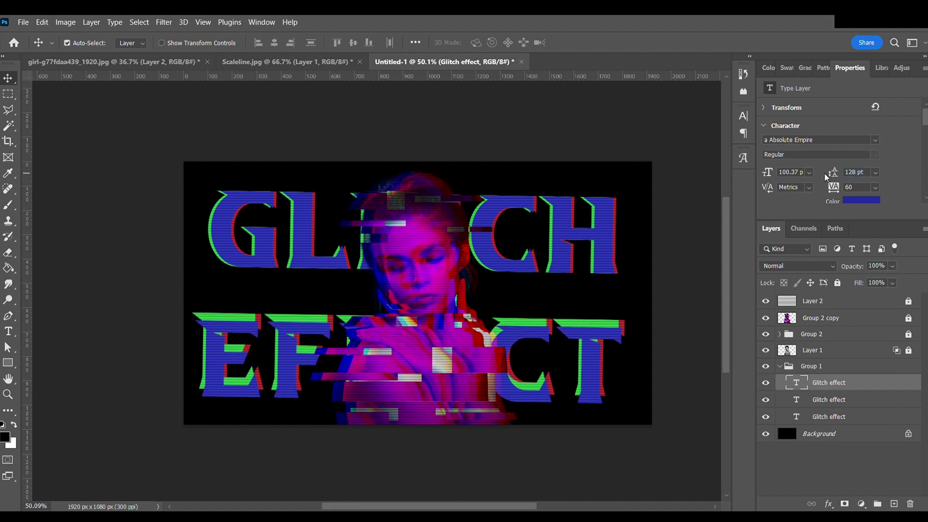
pyautogui.moveTo(839, 177); pyautogui.dragTo(828, 178)
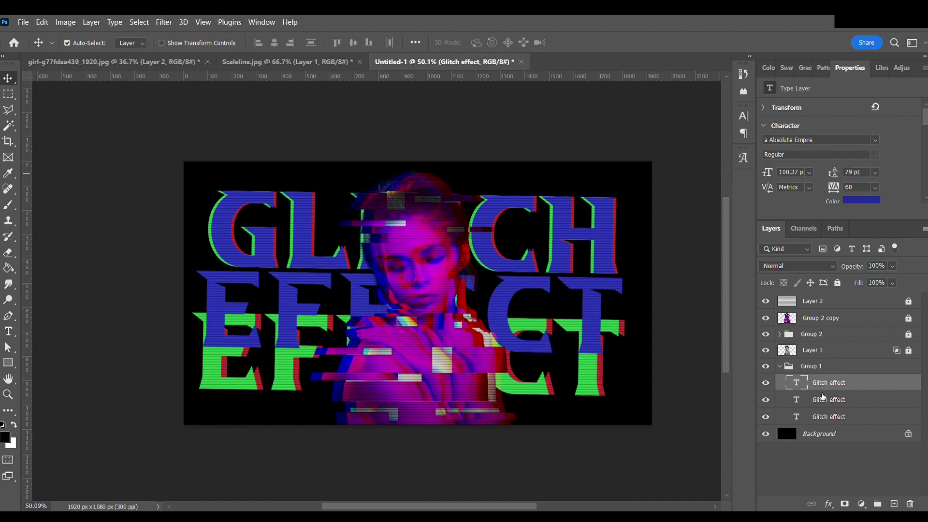
pyautogui.click(838, 283)
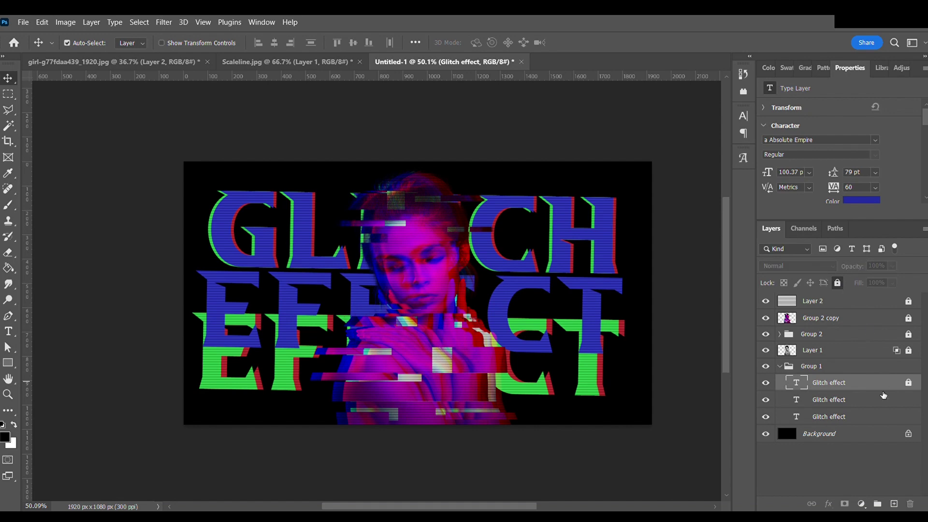
pyautogui.click(880, 403)
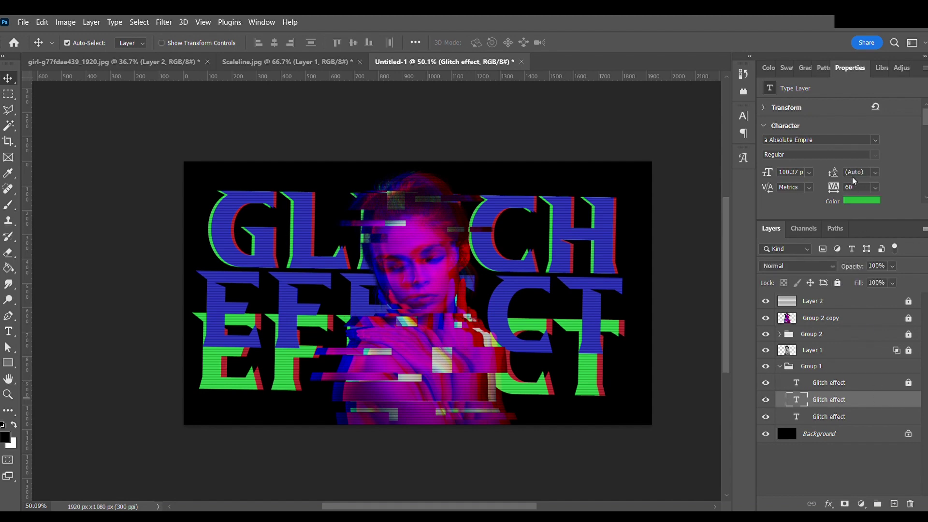
pyautogui.moveTo(836, 177); pyautogui.dragTo(827, 175)
pyautogui.moveTo(827, 176); pyautogui.dragTo(823, 178)
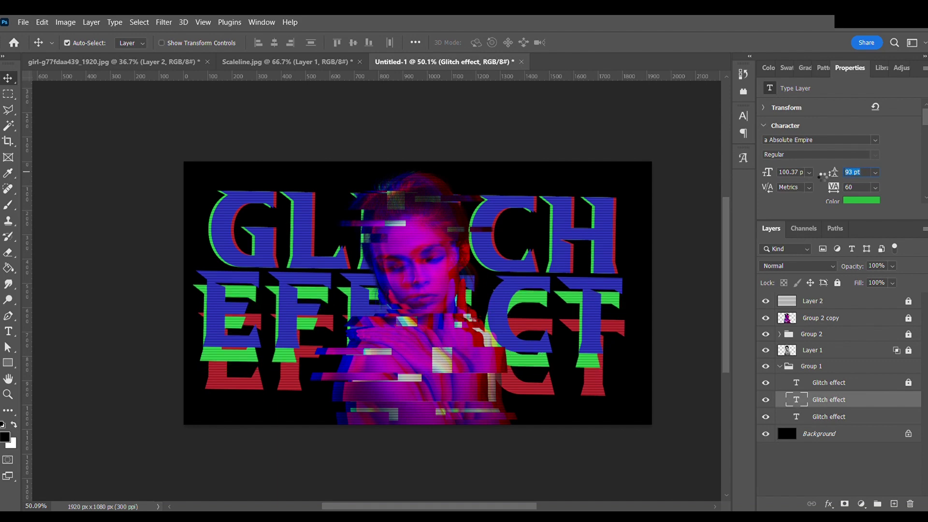
pyautogui.moveTo(820, 177); pyautogui.dragTo(821, 177)
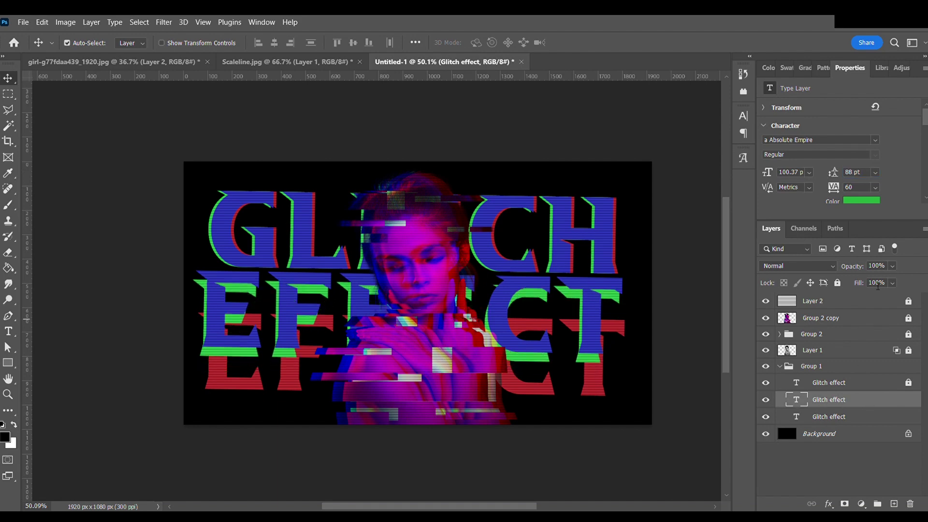
pyautogui.click(838, 283)
# Tighten the red copy's leading, nudge red left and green down-right, and adjust locks
pyautogui.click(834, 417)
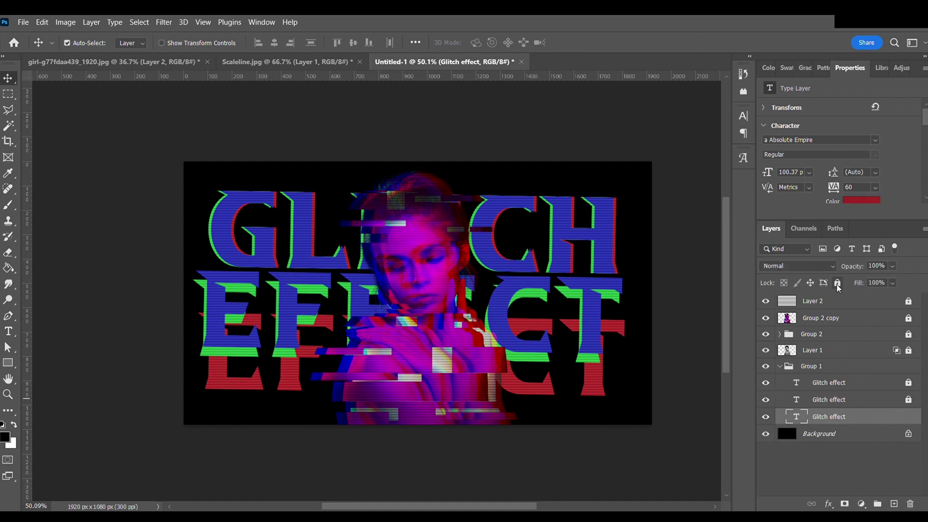
pyautogui.moveTo(833, 174); pyautogui.dragTo(824, 178)
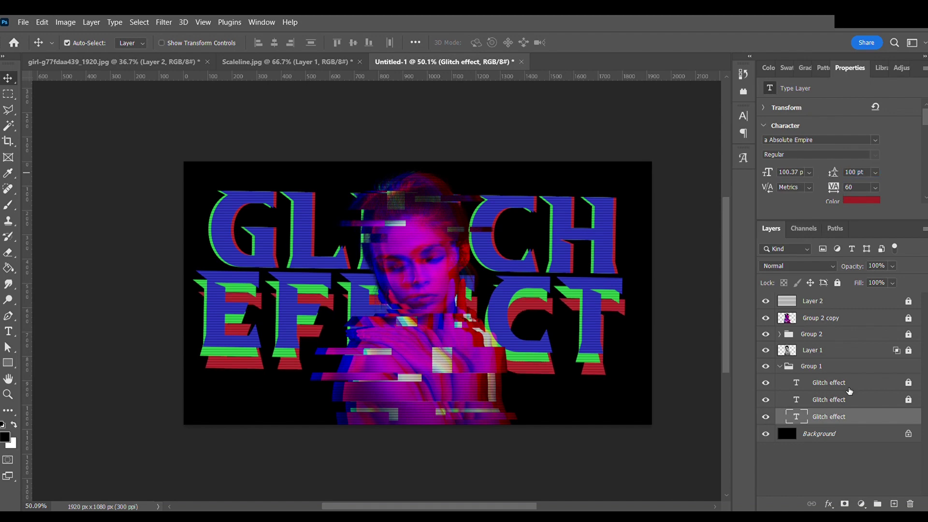
pyautogui.click(865, 464)
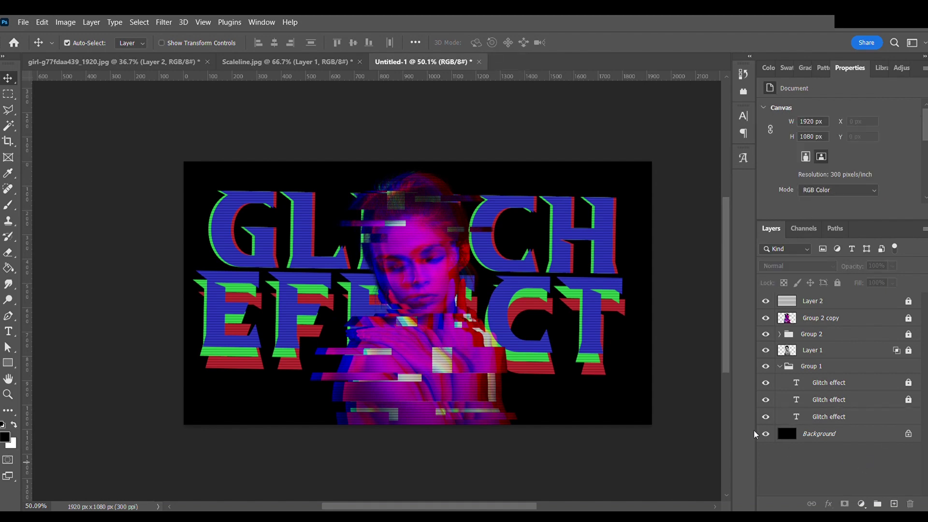
pyautogui.press('ctrl')
pyautogui.moveTo(603, 376); pyautogui.dragTo(587, 373)
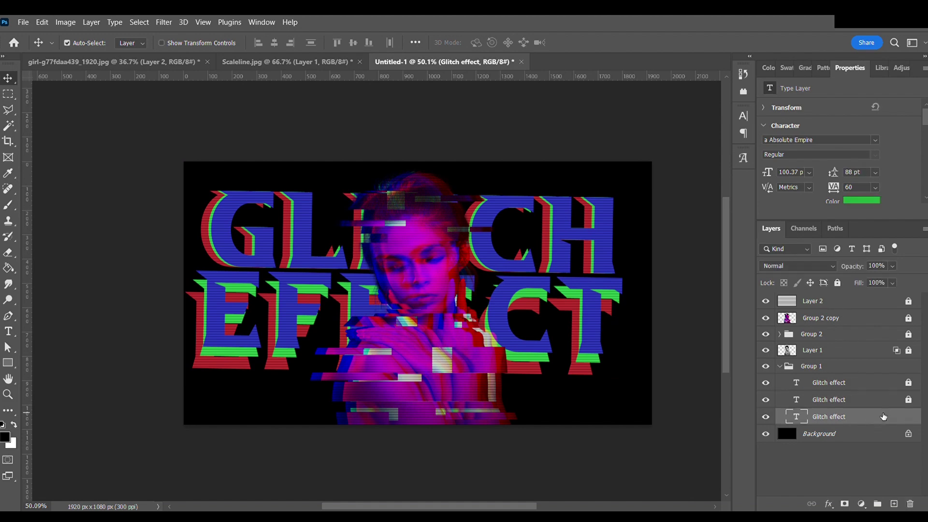
pyautogui.click(838, 282)
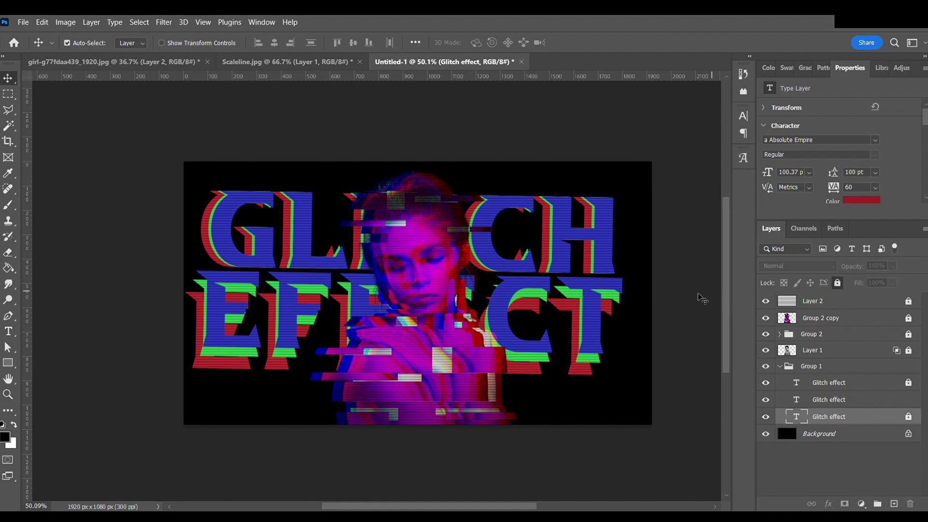
pyautogui.moveTo(587, 323); pyautogui.dragTo(594, 329)
pyautogui.click(692, 242)
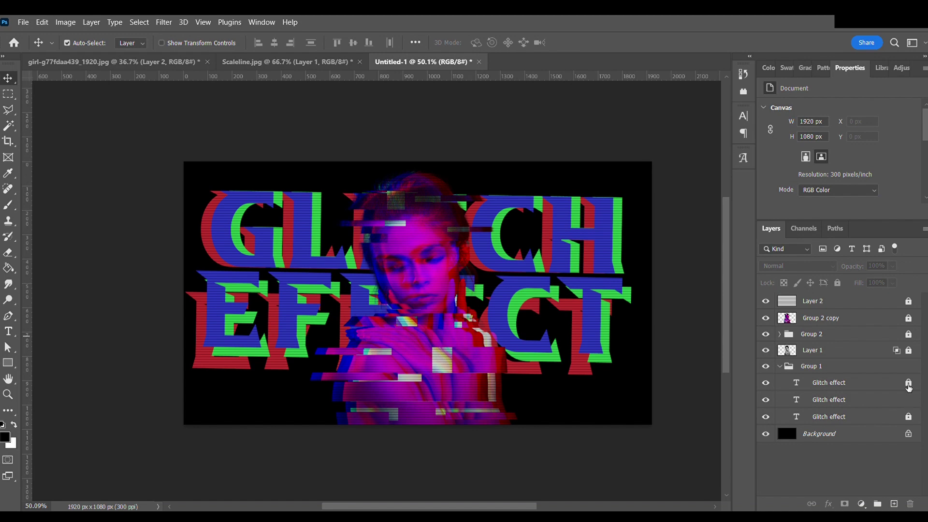
pyautogui.click(909, 417)
# Lower the Group 1 text group's opacity to dim the glitch text, then deselect it
pyautogui.click(840, 371)
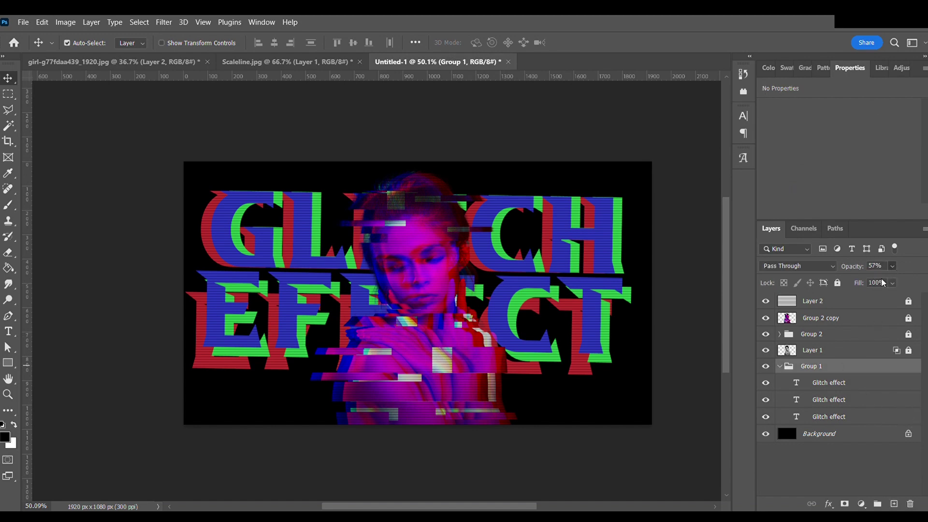
pyautogui.press('4')
pyautogui.press('6')
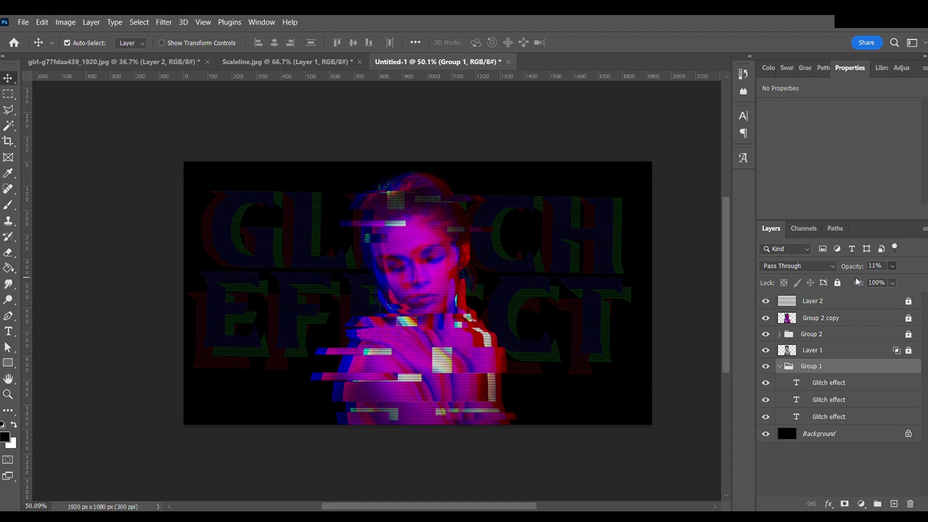
pyautogui.hotkey('ctrl', 'alt', 'a')
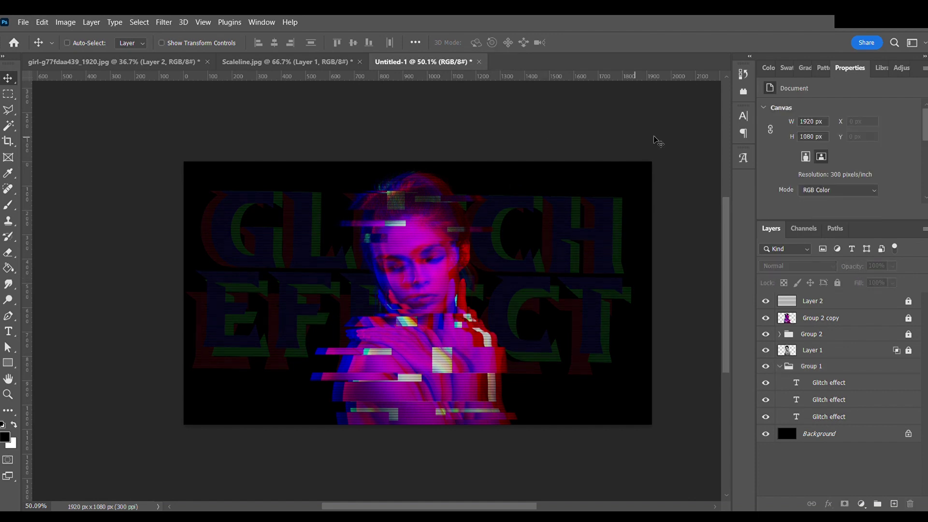
pyautogui.hotkey('ctrl', '0')
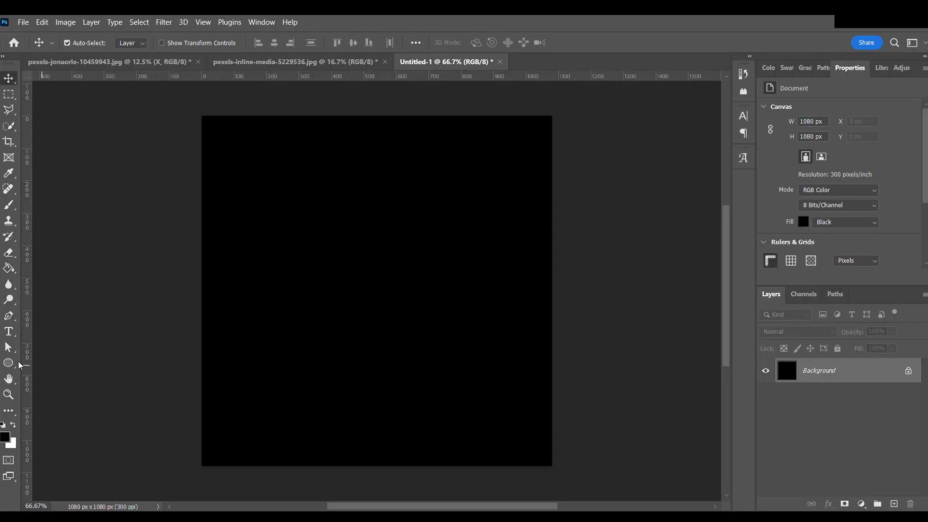
# Draw a large unfilled, teal-stroked 842 px circle and centre it on the square canvas
pyautogui.click(8, 363)
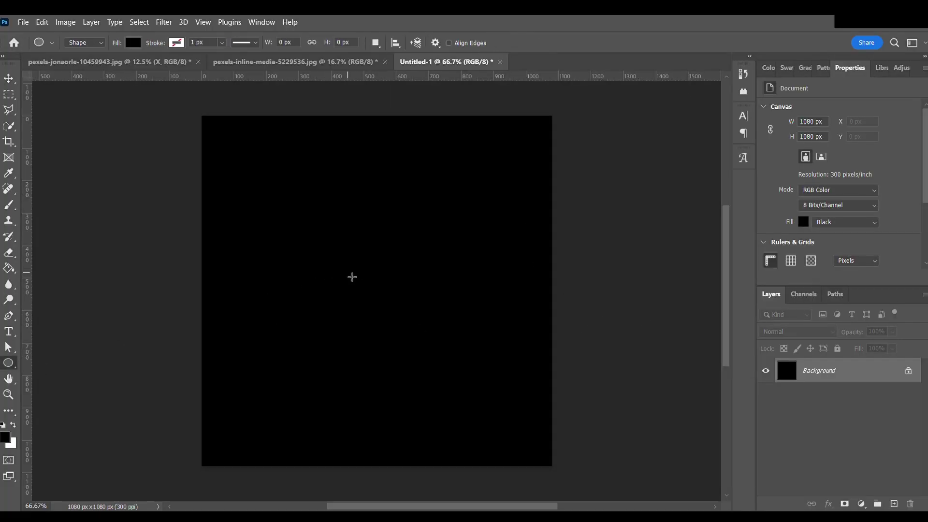
pyautogui.moveTo(319, 246); pyautogui.dragTo(470, 387)
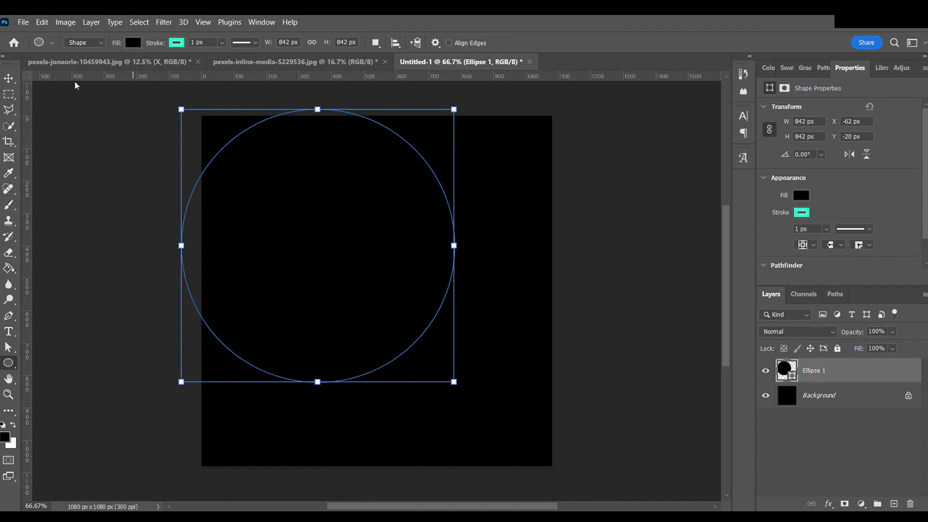
pyautogui.click(9, 78)
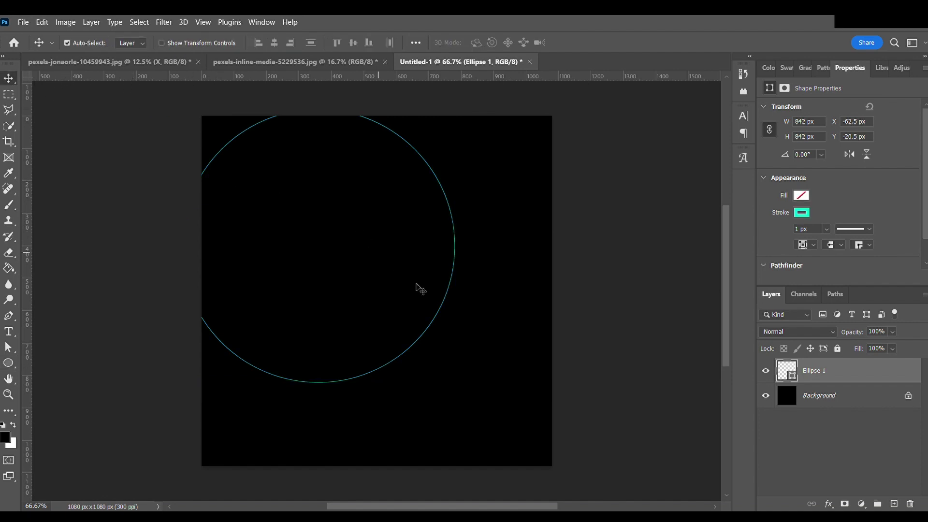
pyautogui.hotkey('ctrl', 't')
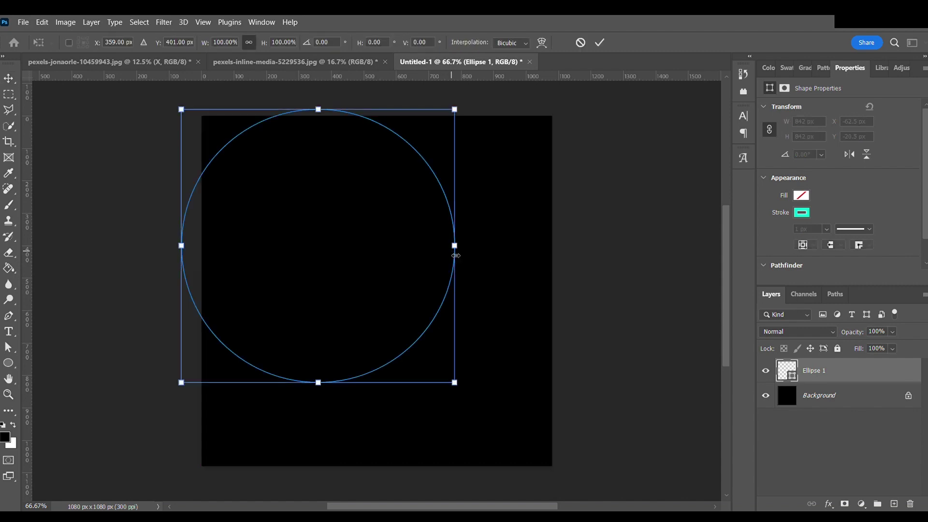
pyautogui.moveTo(445, 196); pyautogui.dragTo(502, 242)
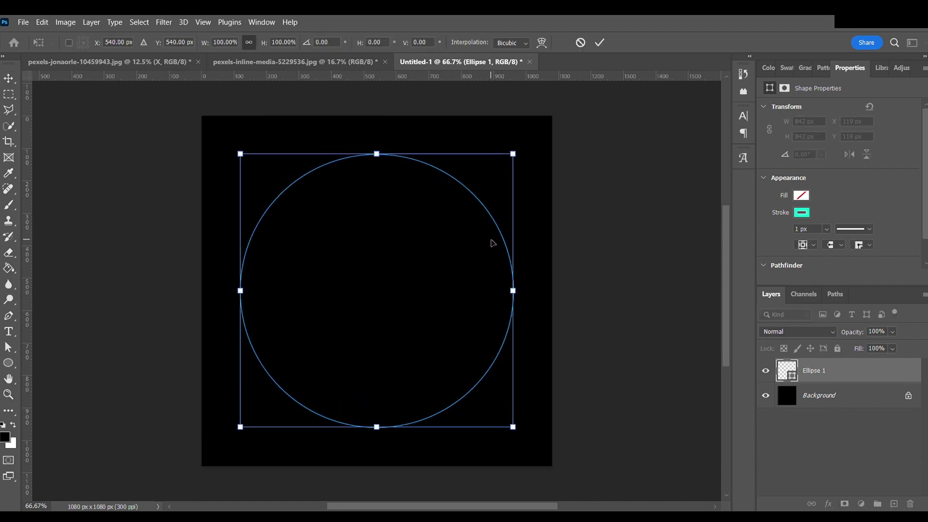
pyautogui.press('Return')
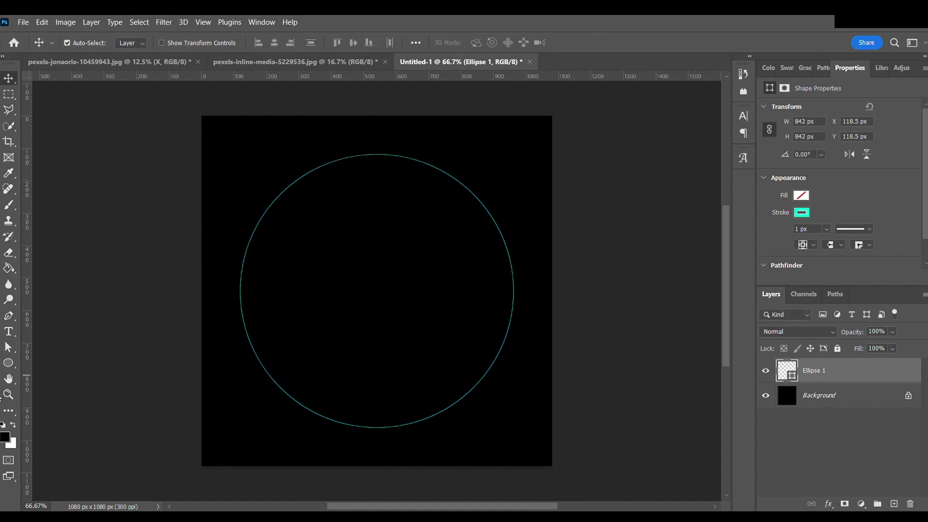
pyautogui.click(9, 332)
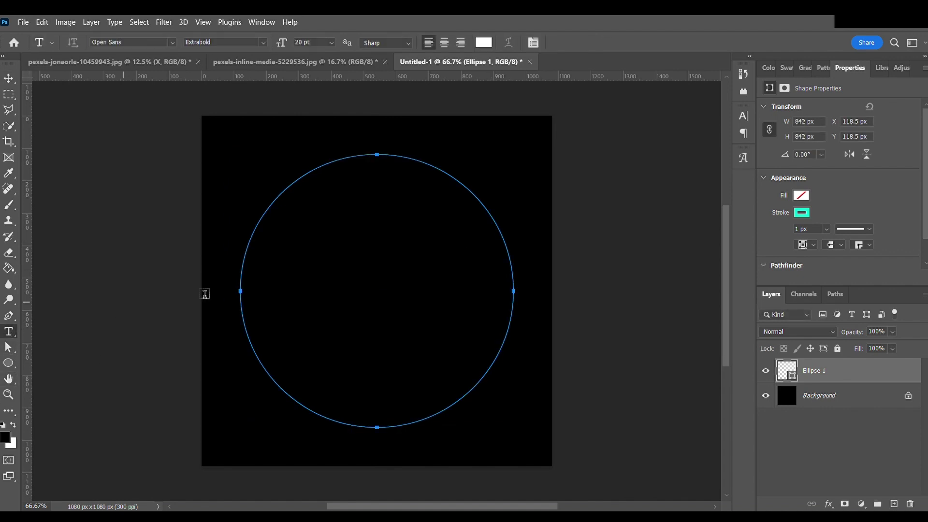
# Type 'I LOVE PHOTOSHOP' repeatedly along the circle path, fixing typos, and commit it
pyautogui.click(250, 259)
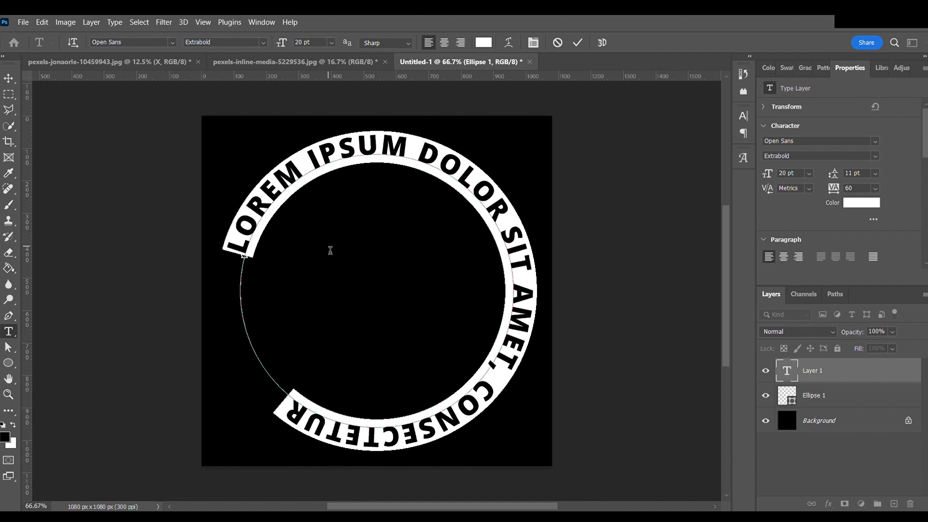
pyautogui.press('BackSpace')
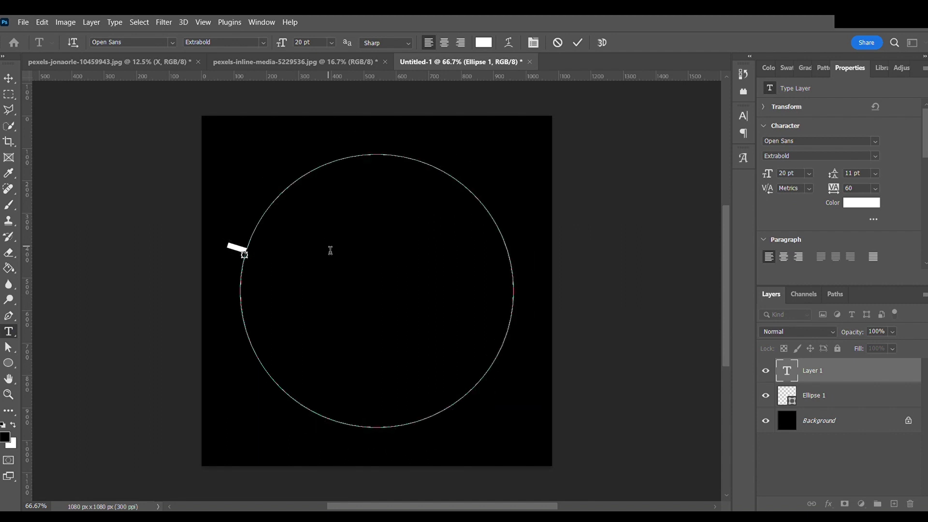
pyautogui.write('LOVE ')
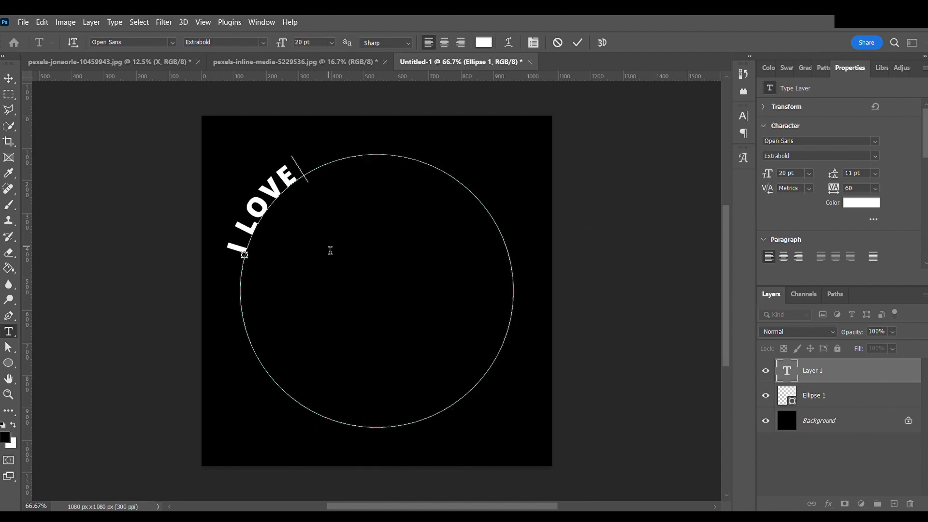
pyautogui.write('PHO')
pyautogui.write('T')
pyautogui.press('BackSpace')
pyautogui.write('OTOSJ')
pyautogui.press('BackSpace')
pyautogui.write('HOP')
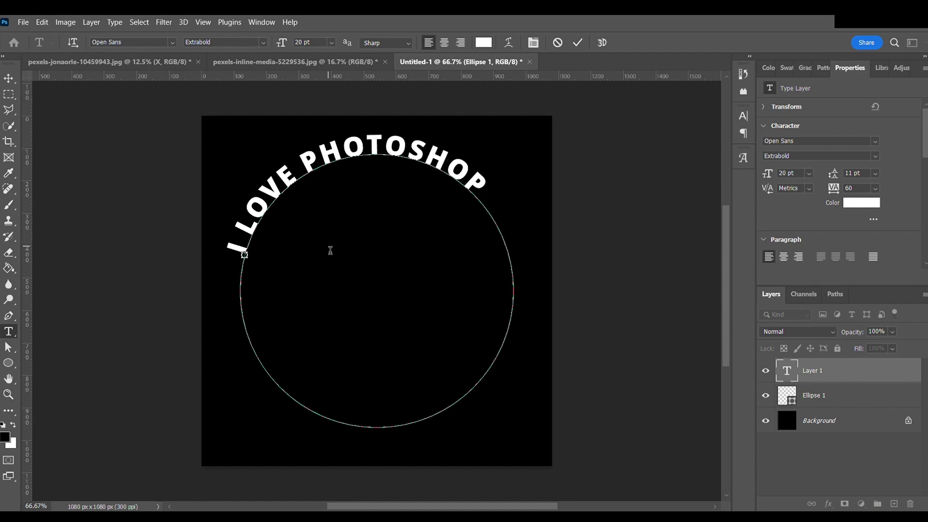
pyautogui.write(' ILOVE ')
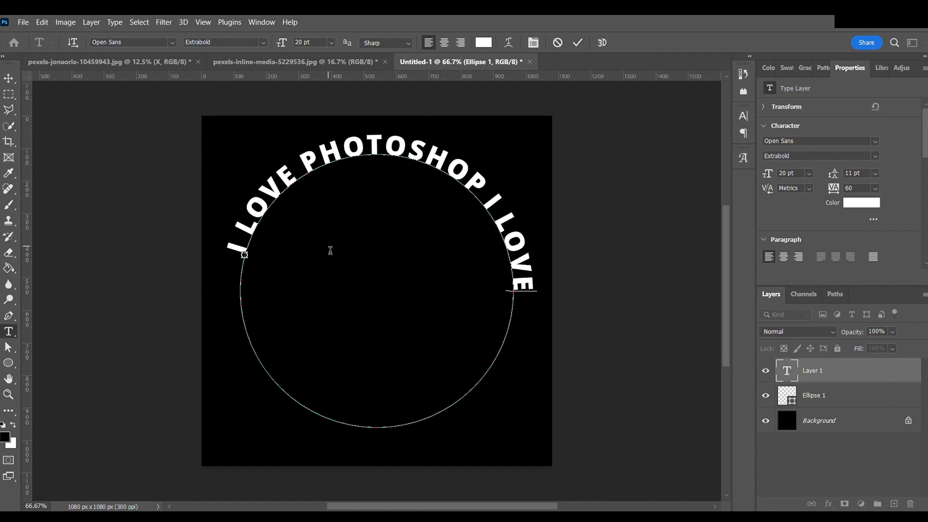
pyautogui.write('PHO')
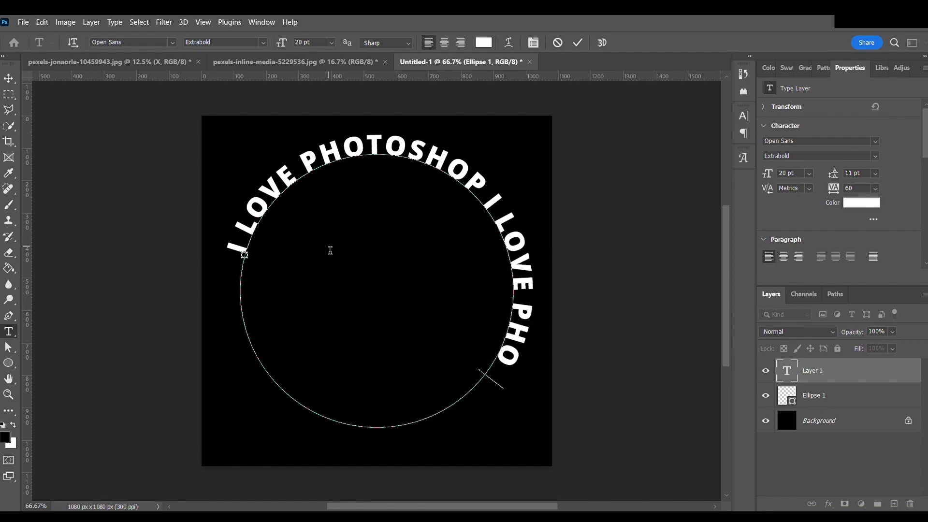
pyautogui.write('TOSHOP I LOVE P')
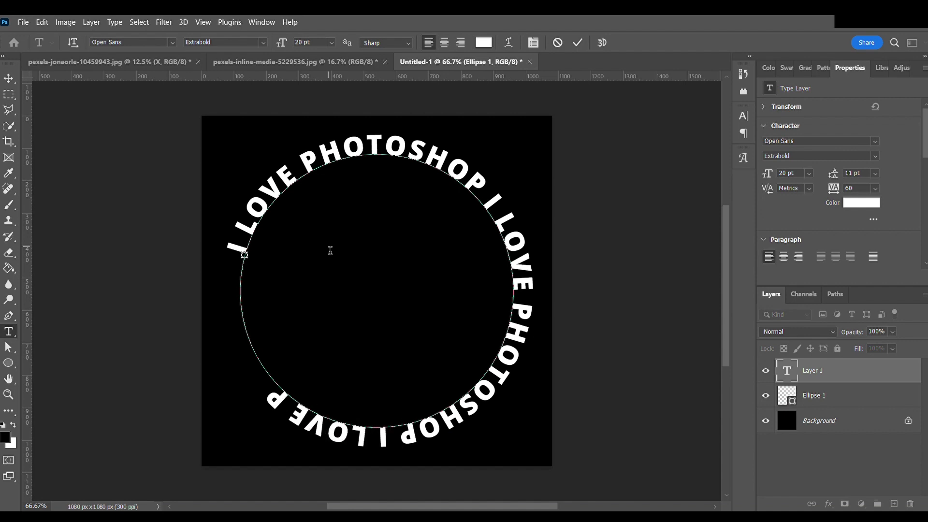
pyautogui.write('HOTOSH')
pyautogui.press('BackSpace')
pyautogui.press('BackSpace')
pyautogui.press('BackSpace')
pyautogui.write('PHOTOSH')
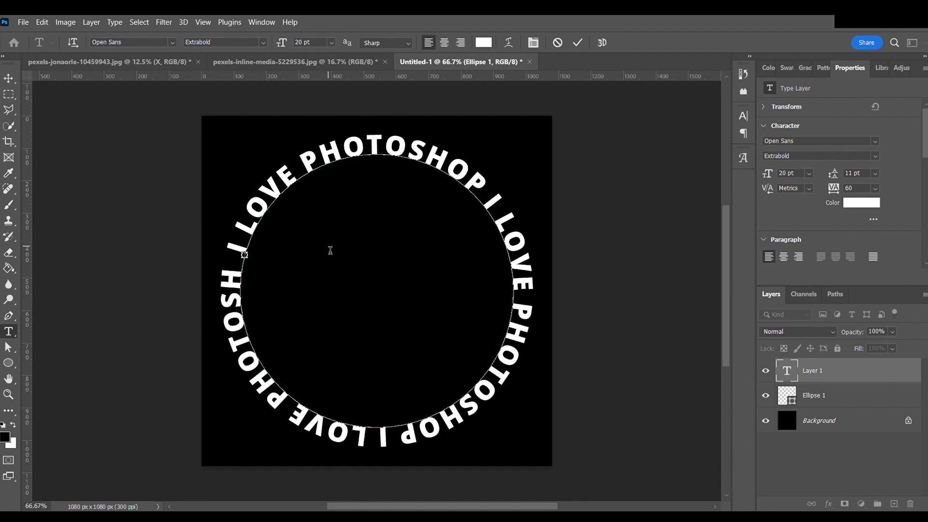
pyautogui.click(577, 42)
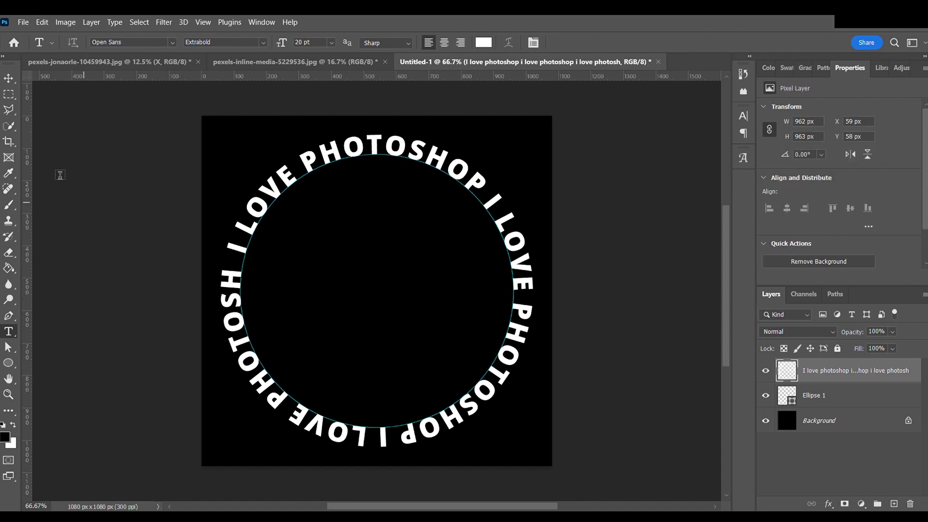
# Duplicate the text ring, then shrink and slightly rotate the copy into an inner ring
pyautogui.click(8, 78)
pyautogui.press('ctrl')
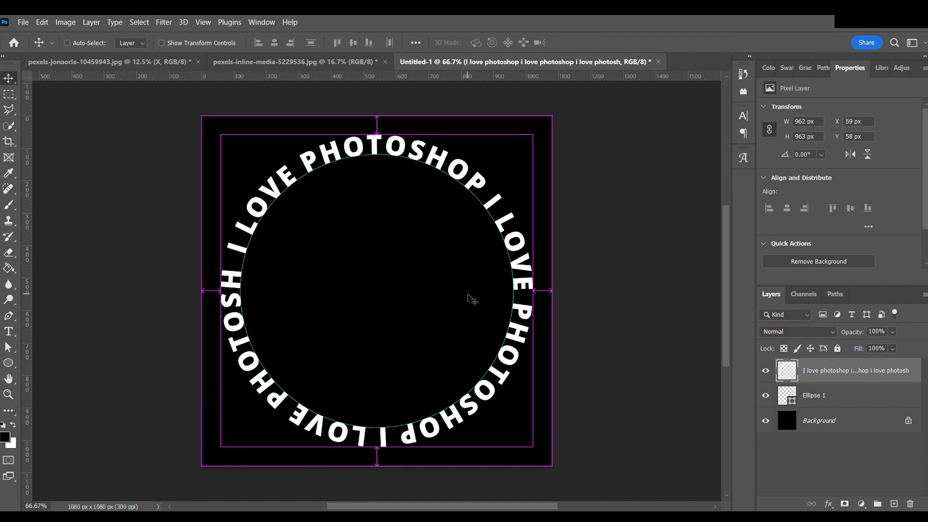
pyautogui.hotkey('ctrl', 't')
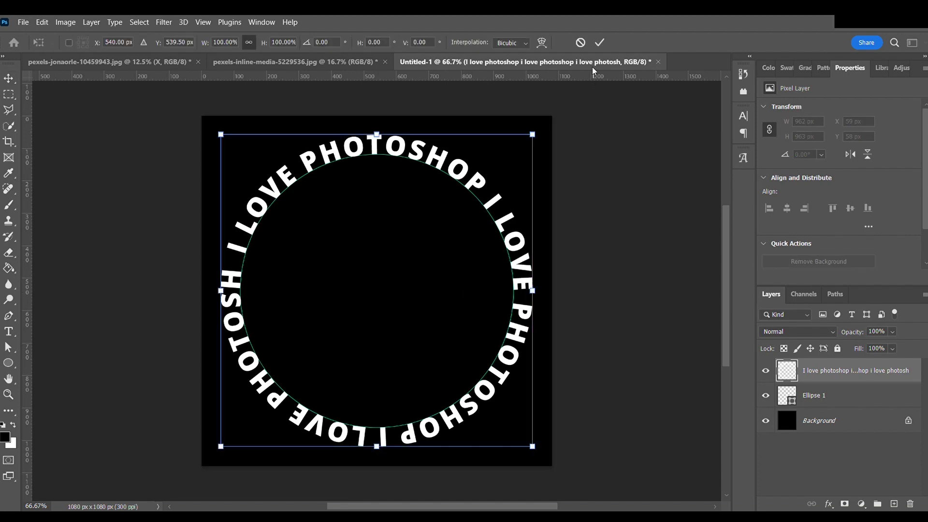
pyautogui.click(595, 43)
pyautogui.hotkey('ctrl', 'j')
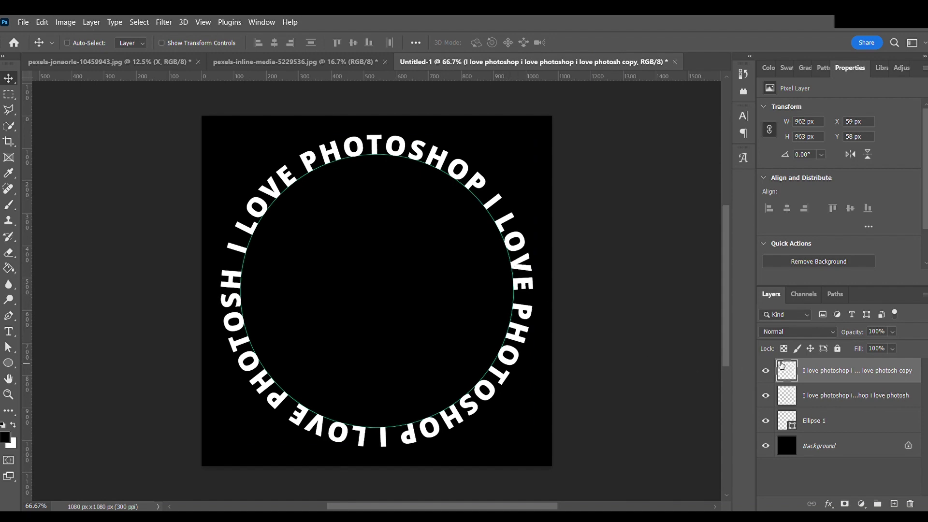
pyautogui.hotkey('ctrl', 't')
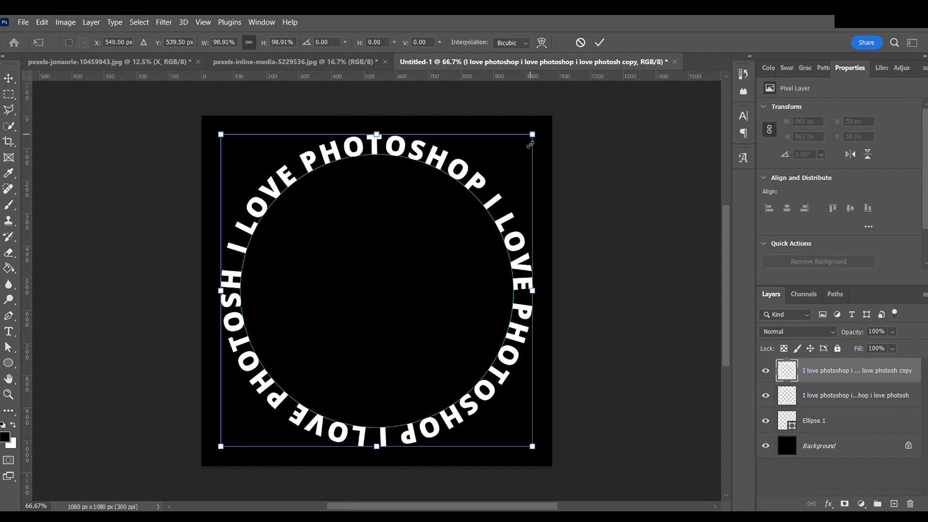
pyautogui.moveTo(532, 141); pyautogui.dragTo(504, 169)
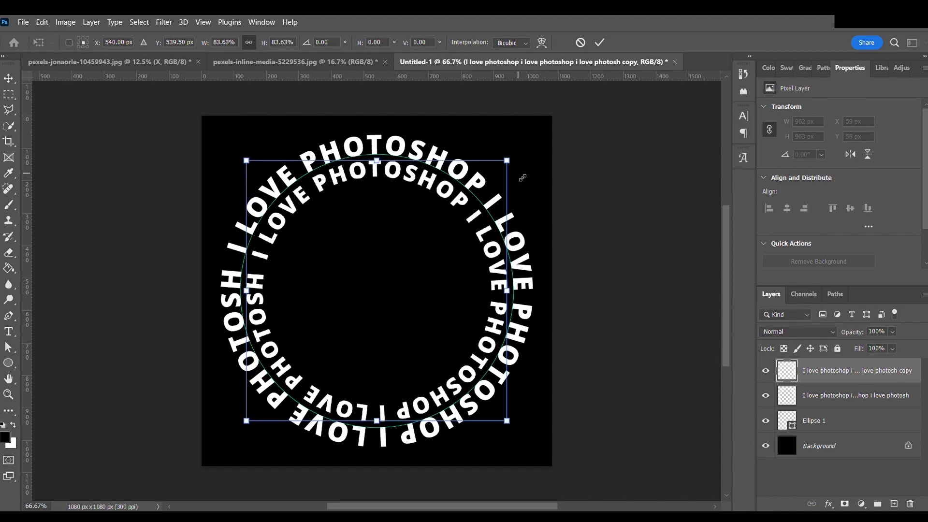
pyautogui.moveTo(519, 180)
pyautogui.mouseDown()
pyautogui.moveTo(517, 155)
pyautogui.moveTo(460, 136)
pyautogui.mouseUp()
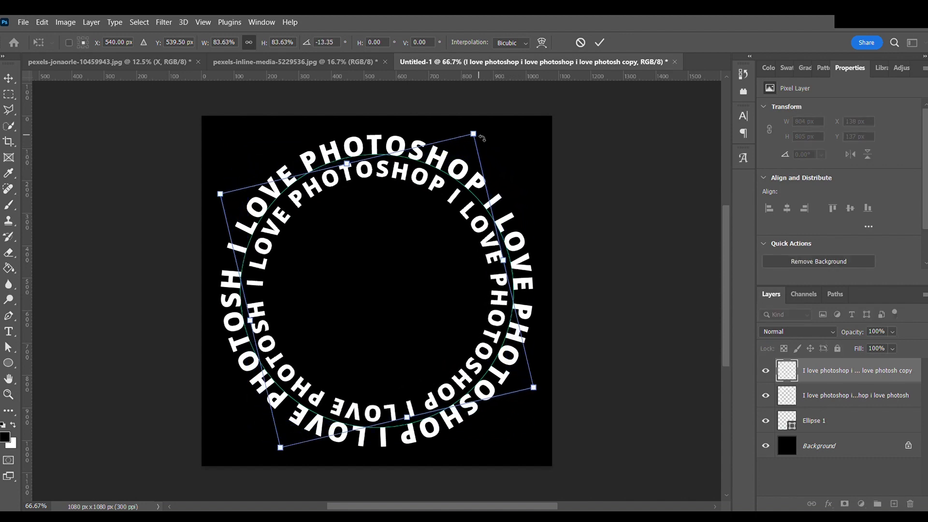
pyautogui.moveTo(460, 136); pyautogui.dragTo(451, 136)
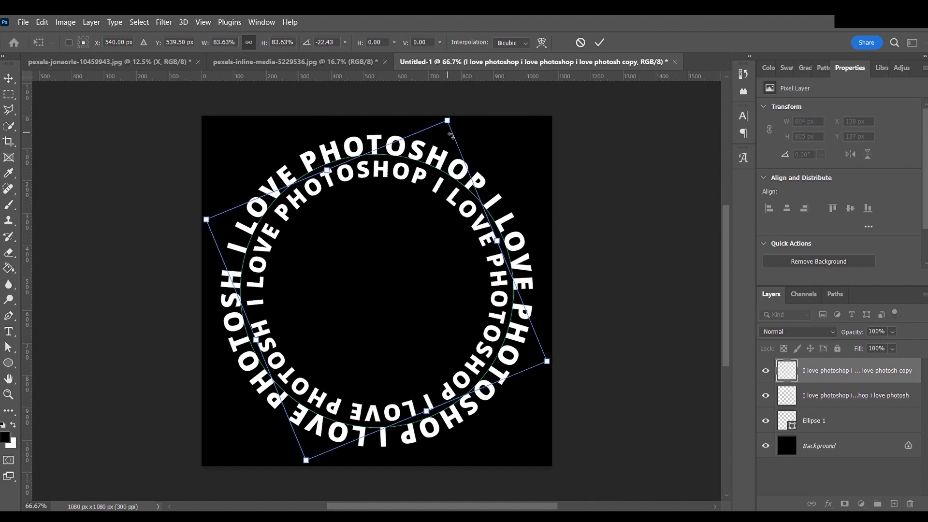
pyautogui.click(599, 43)
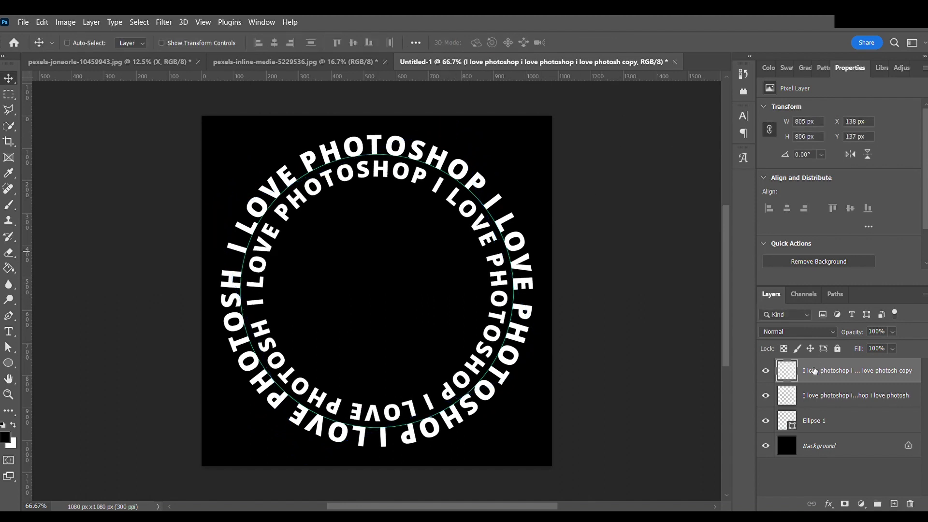
# Repeat the duplicate-shrink-rotate for more inner rings and group all text ring layers
pyautogui.hotkey('ctrl', 'alt', 'shift', 't')
pyautogui.hotkey('ctrl', 'alt', 'shift', 't')
pyautogui.hotkey('ctrl', 'alt', 'shift', 't')
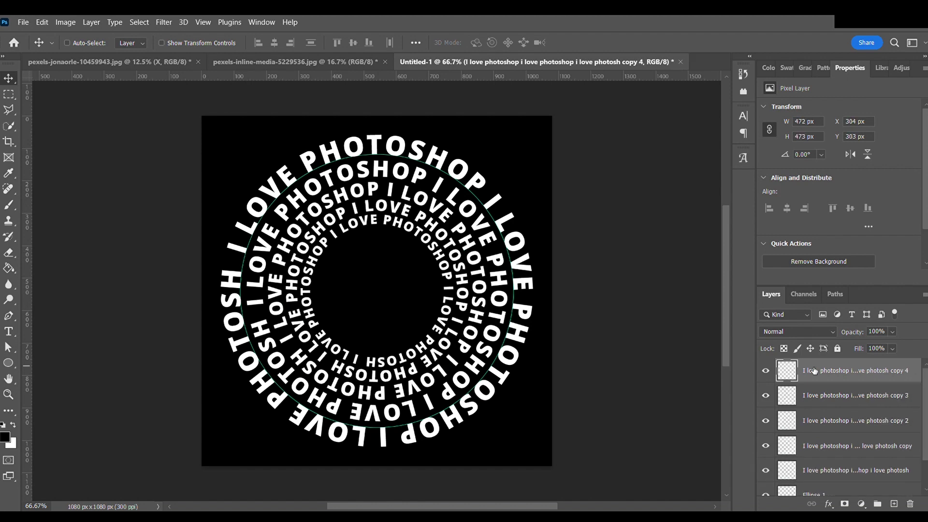
pyautogui.hotkey('ctrl', 'alt', 'shift', 't')
pyautogui.hotkey('ctrl', 'alt', 'shift', 't')
pyautogui.hotkey('ctrl', 'alt', 'shift', 't')
pyautogui.hotkey('ctrl', 'alt', 'shift', 't')
pyautogui.hotkey('ctrl', 'alt', 'shift', 't')
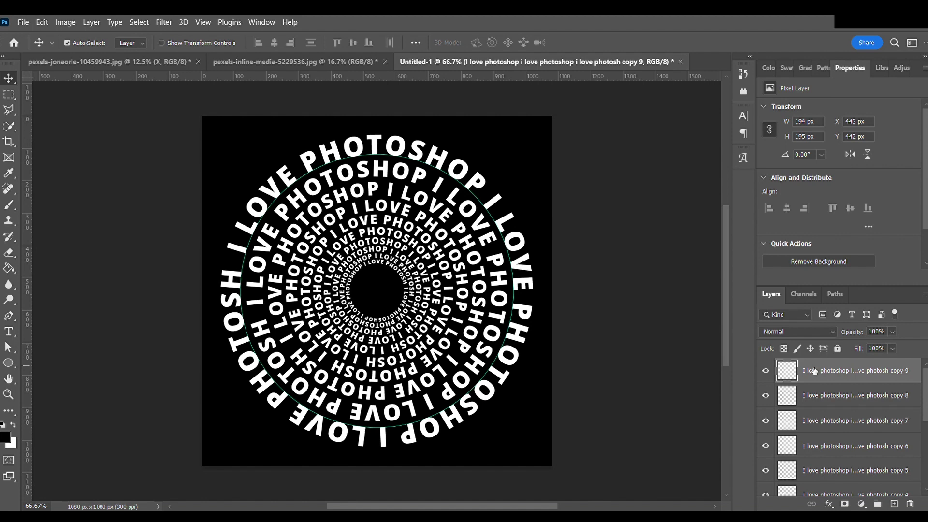
pyautogui.scroll(-3, 816, 382)
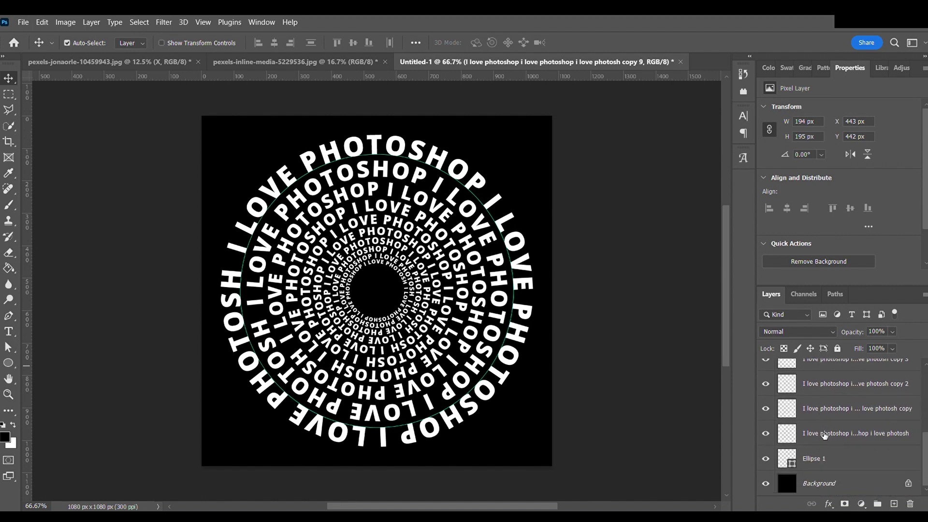
pyautogui.keyDown('shift'); pyautogui.click(824, 434); pyautogui.keyUp('shift')
pyautogui.press('ctrl')
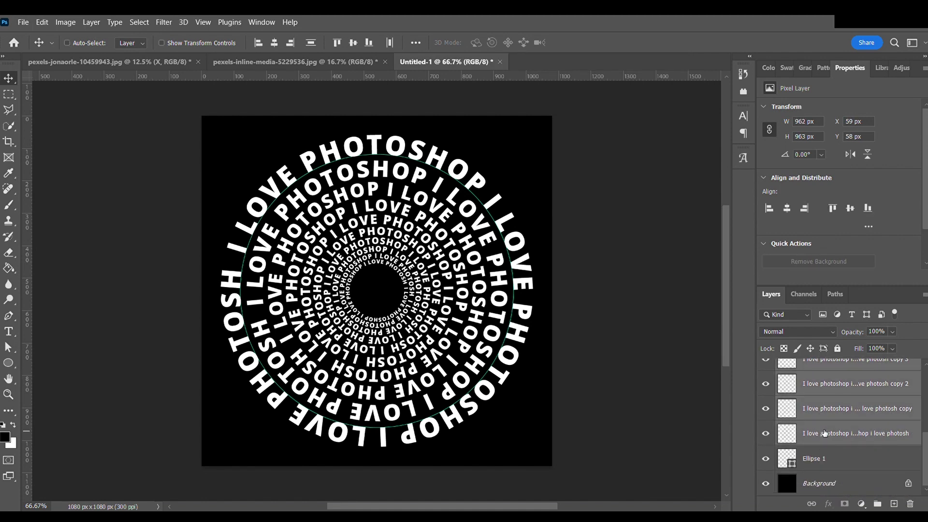
pyautogui.hotkey('ctrl', 'g')
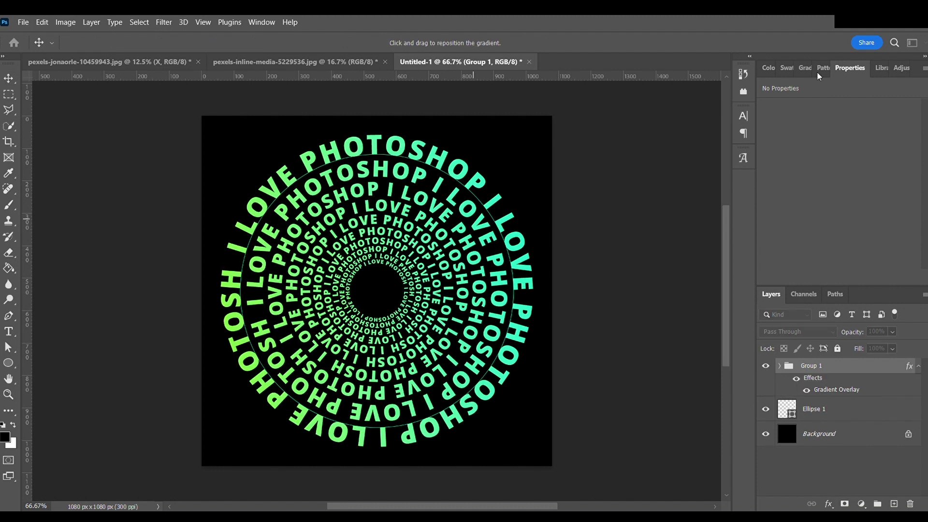
# Apply a green-to-cyan gradient overlay to Group 1 and hide the Ellipse 1 outline
pyautogui.press('Return')
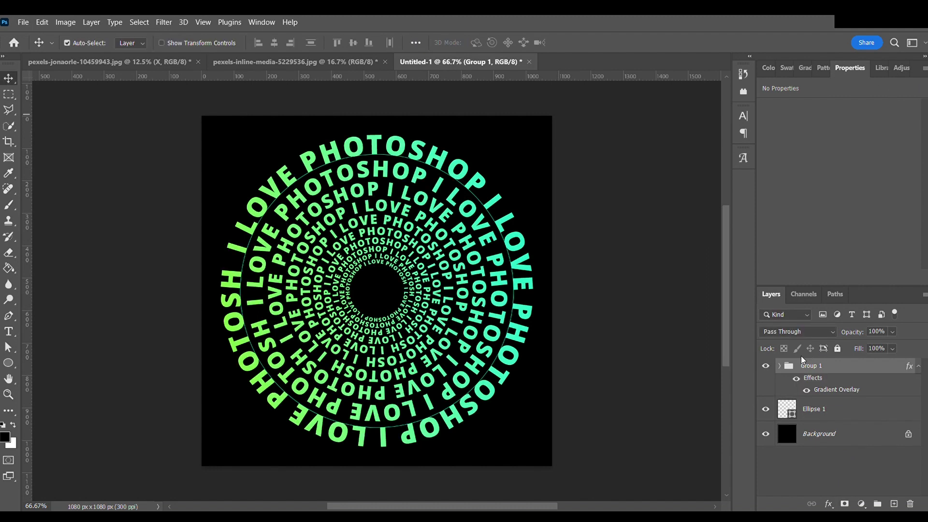
pyautogui.click(766, 411)
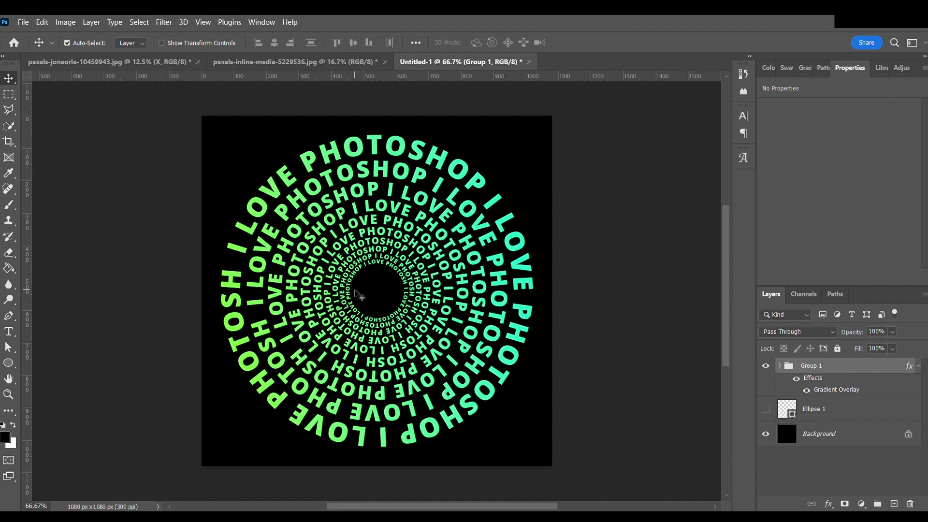
pyautogui.click(9, 332)
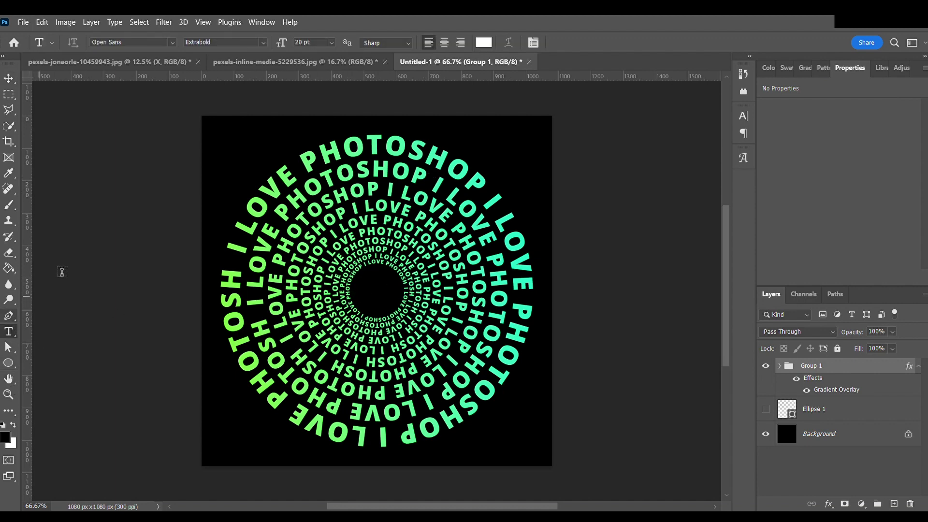
# Add a new text layer reading 'PS'
pyautogui.click(226, 145)
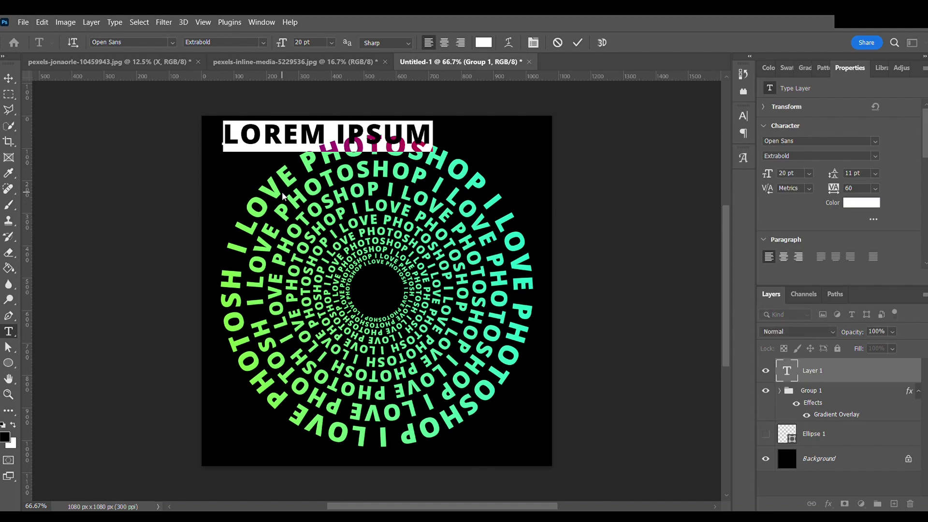
pyautogui.write('PS')
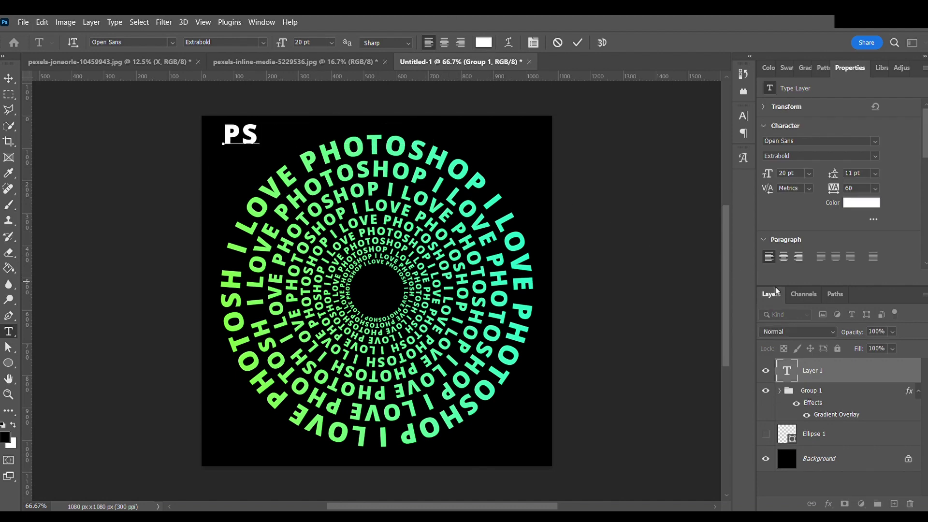
pyautogui.click(578, 43)
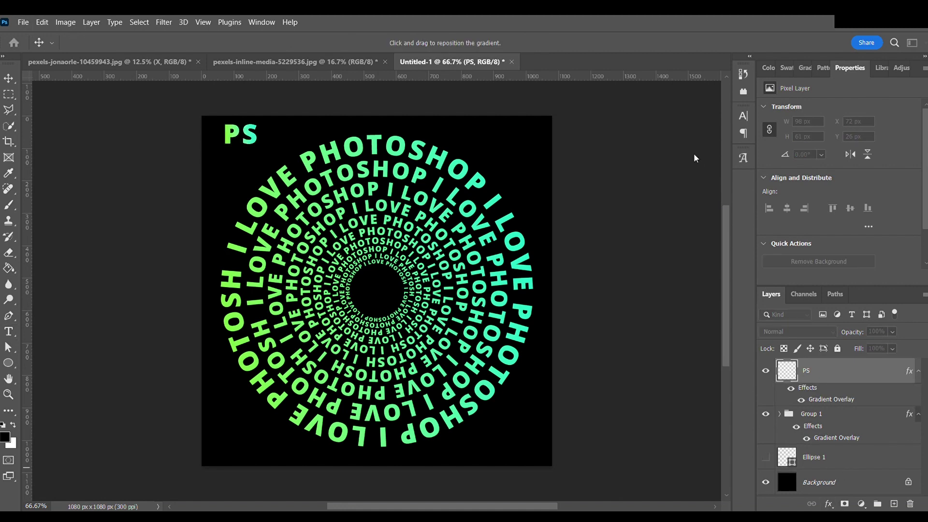
# Give the PS text a gradient overlay and move it to the spiral's centre
pyautogui.press('i')
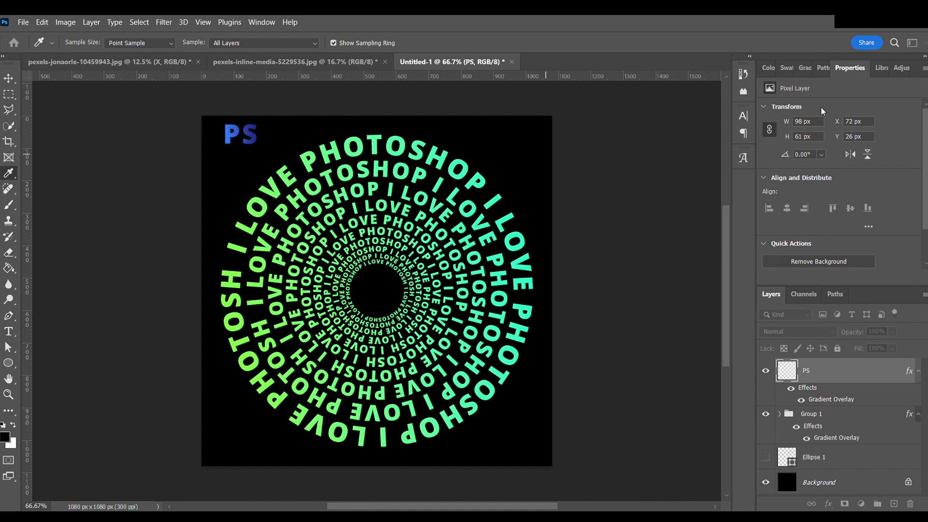
pyautogui.press('Return')
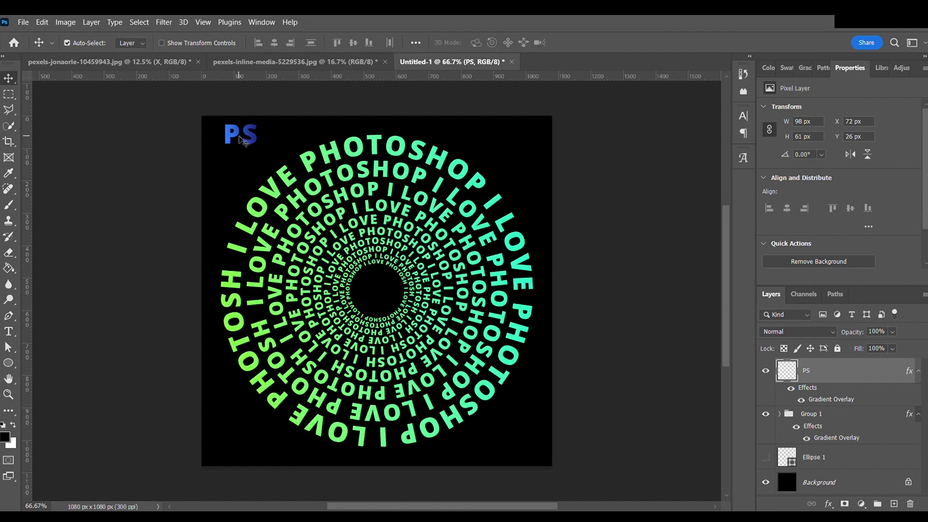
pyautogui.moveTo(241, 141); pyautogui.dragTo(384, 290)
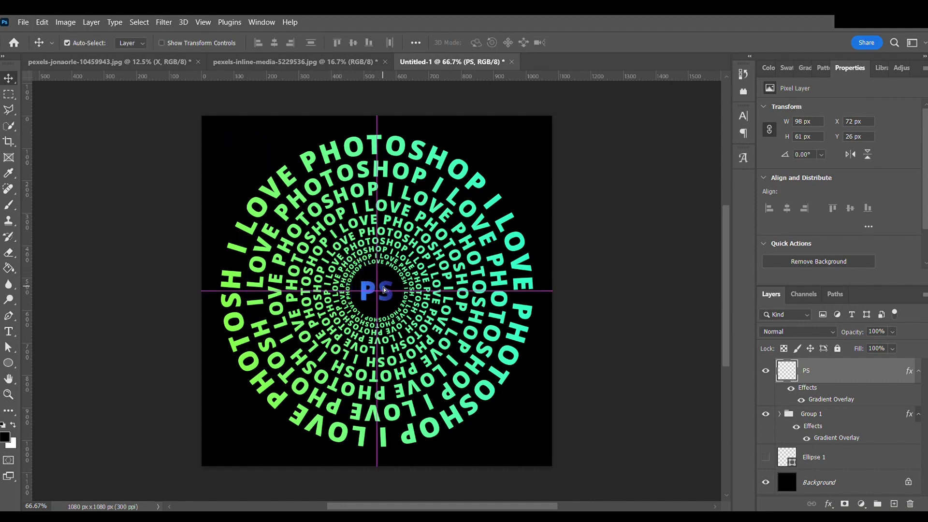
pyautogui.click(637, 353)
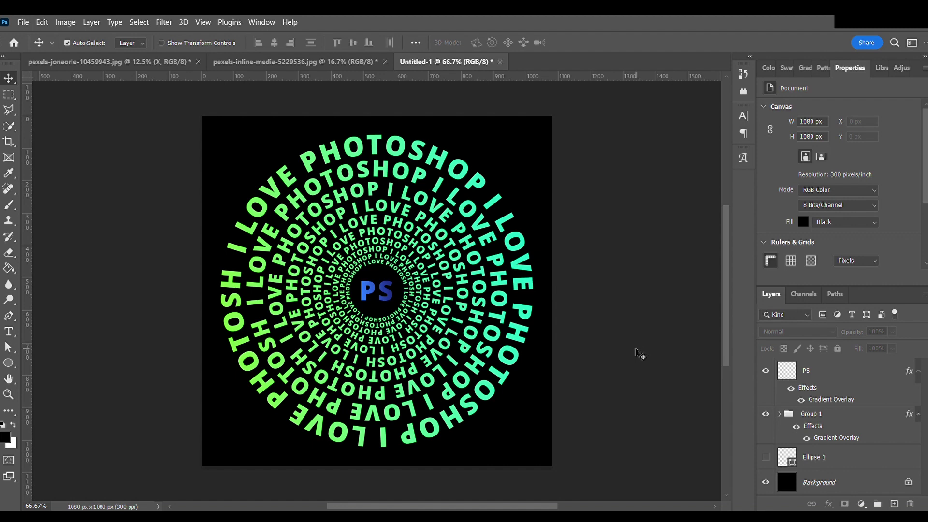
pyautogui.scroll(2, 636, 353)
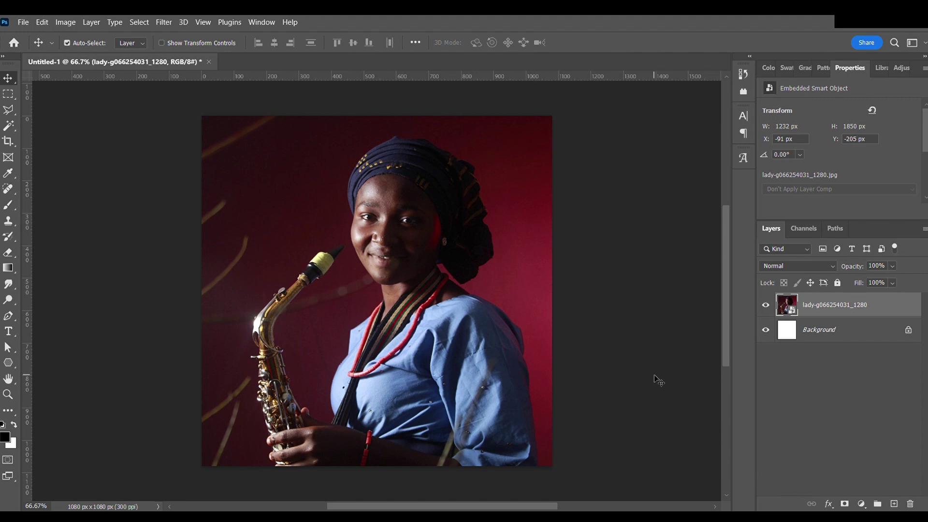
# Select the shape tools to begin drawing over the saxophone photo
pyautogui.click(11, 365)
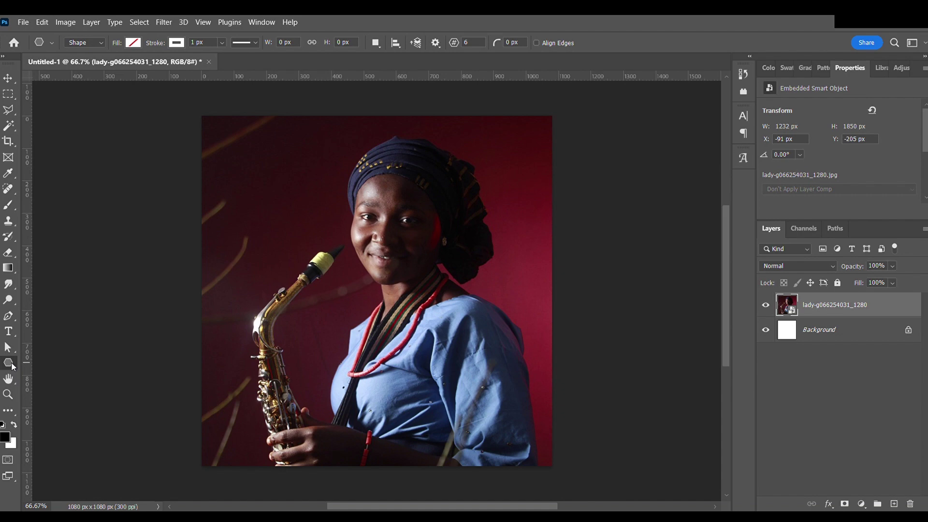
# Draw a teal rectangle, reduce it to a 216 px-high band, and align it to the top
pyautogui.hotkey('shift', 'u')
pyautogui.moveTo(208, 122); pyautogui.dragTo(546, 280)
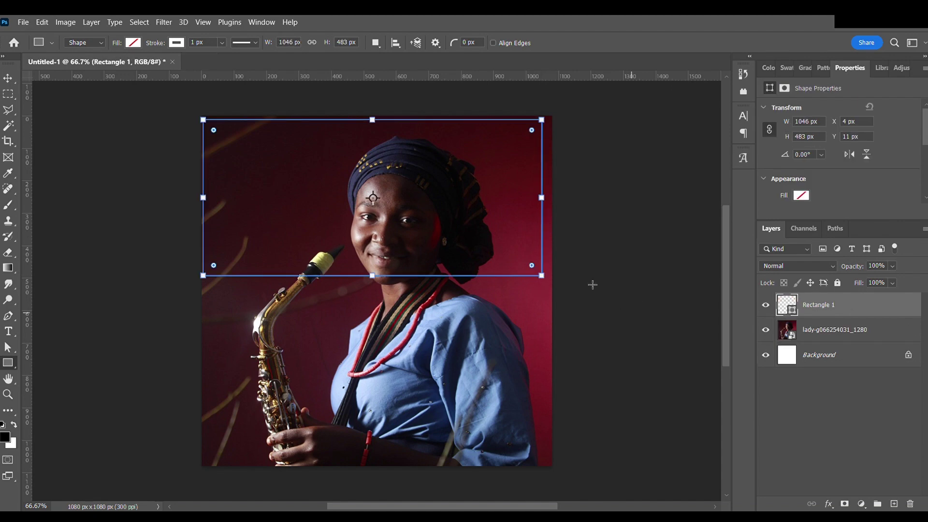
pyautogui.moveTo(375, 277); pyautogui.dragTo(394, 188)
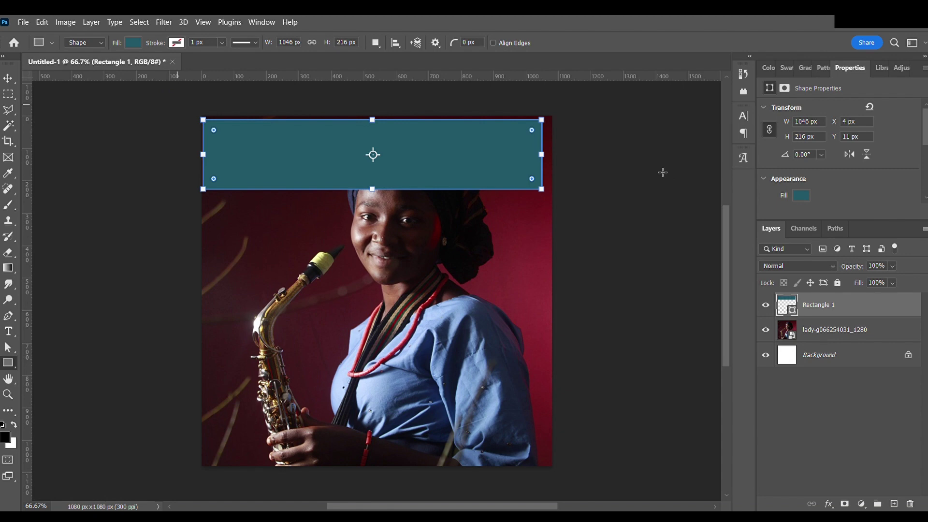
pyautogui.press('v')
pyautogui.moveTo(336, 130)
pyautogui.mouseDown()
pyautogui.moveTo(364, 144)
pyautogui.moveTo(392, 231)
pyautogui.moveTo(392, 223)
pyautogui.mouseUp()
# Duplicate the band into five stacked copies and shift all five up to fill the photo
pyautogui.moveTo(351, 254); pyautogui.dragTo(387, 453)
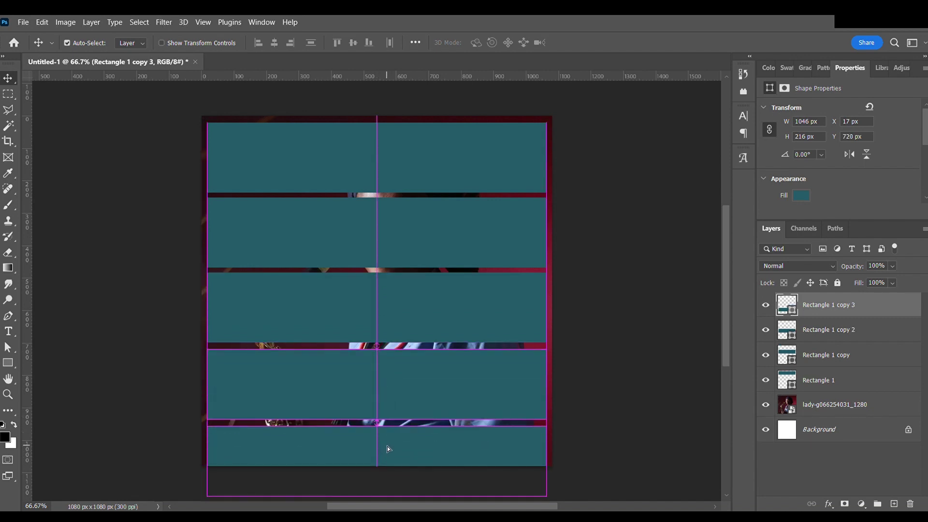
pyautogui.moveTo(388, 453); pyautogui.dragTo(387, 446)
pyautogui.scroll(-2, 452, 280)
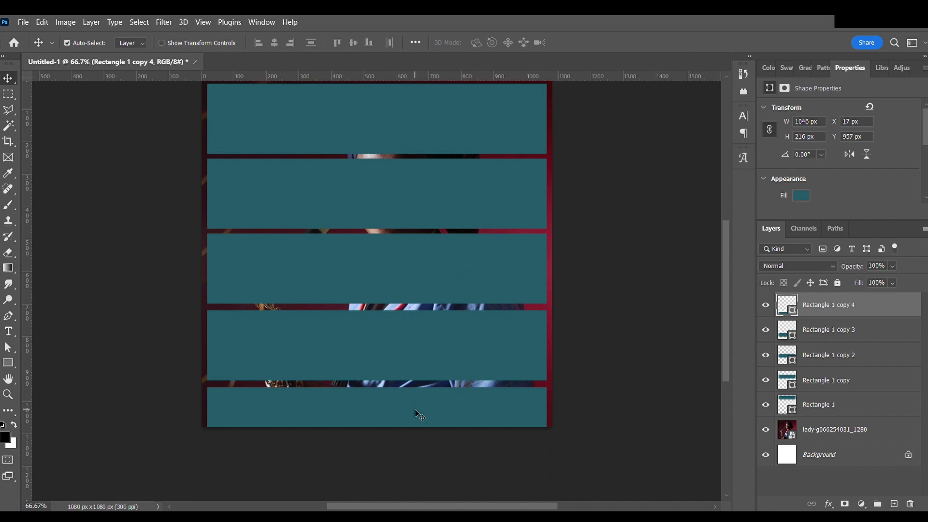
pyautogui.keyDown('shift'); pyautogui.click(417, 333); pyautogui.keyUp('shift')
pyautogui.keyDown('shift'); pyautogui.click(418, 289); pyautogui.keyUp('shift')
pyautogui.keyDown('shift'); pyautogui.click(415, 194); pyautogui.keyUp('shift')
pyautogui.keyDown('shift'); pyautogui.click(416, 131); pyautogui.keyUp('shift')
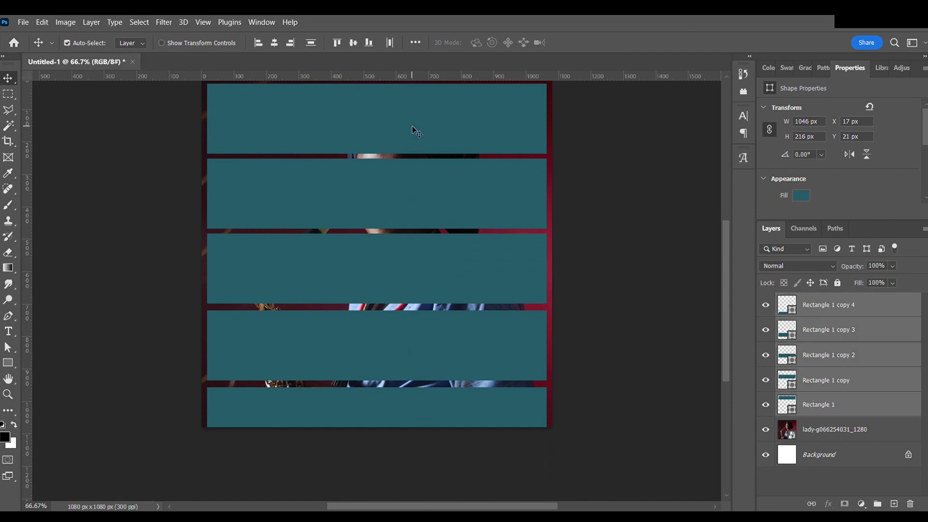
pyautogui.moveTo(418, 263); pyautogui.dragTo(422, 244)
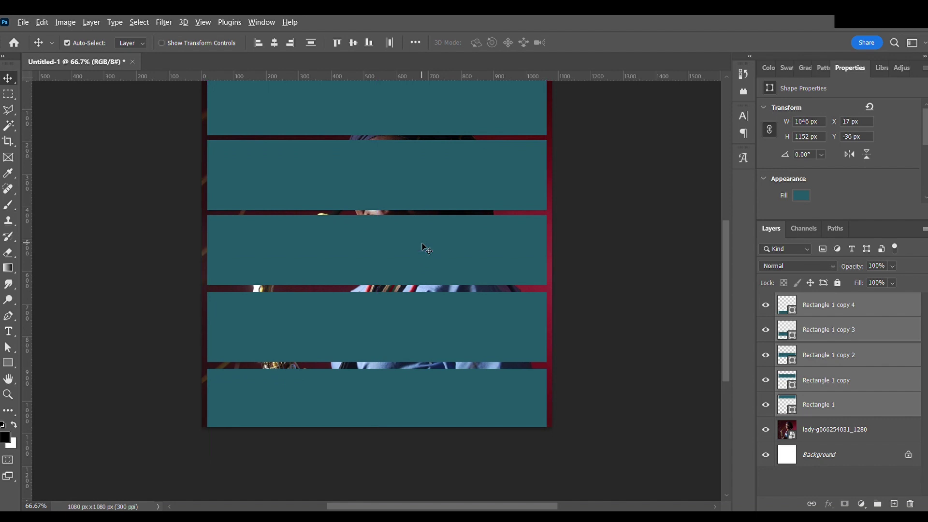
# Shorten the top band from the right, the second from the left, and the third from the right
pyautogui.scroll(-2, 422, 247)
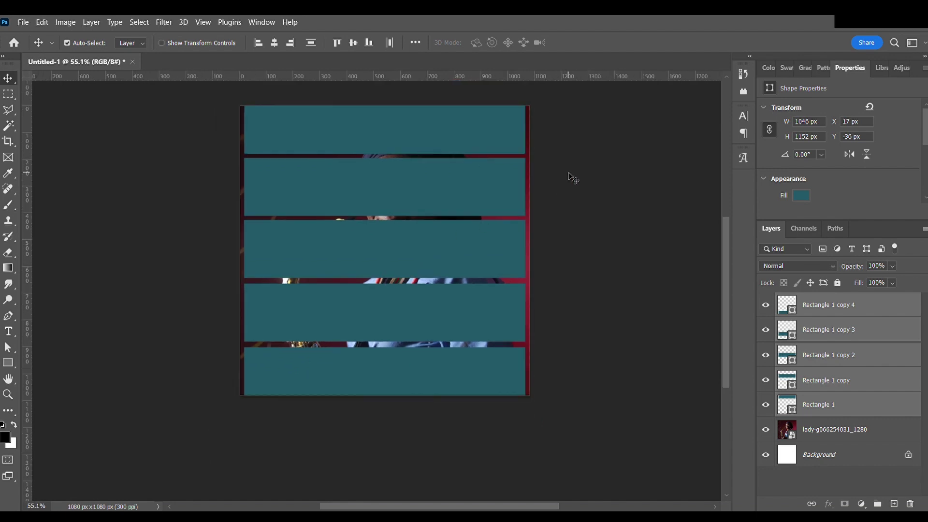
pyautogui.click(514, 141)
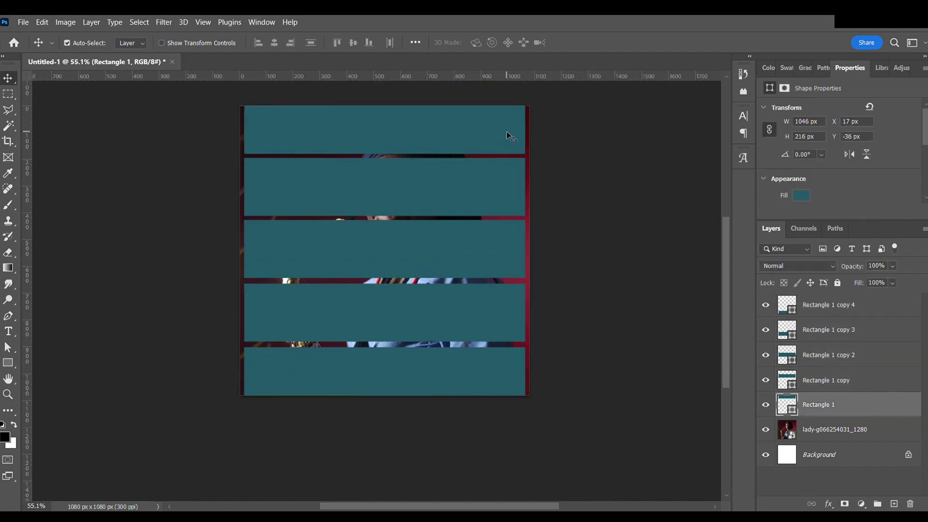
pyautogui.hotkey('ctrl', 't')
pyautogui.moveTo(527, 127); pyautogui.dragTo(500, 137)
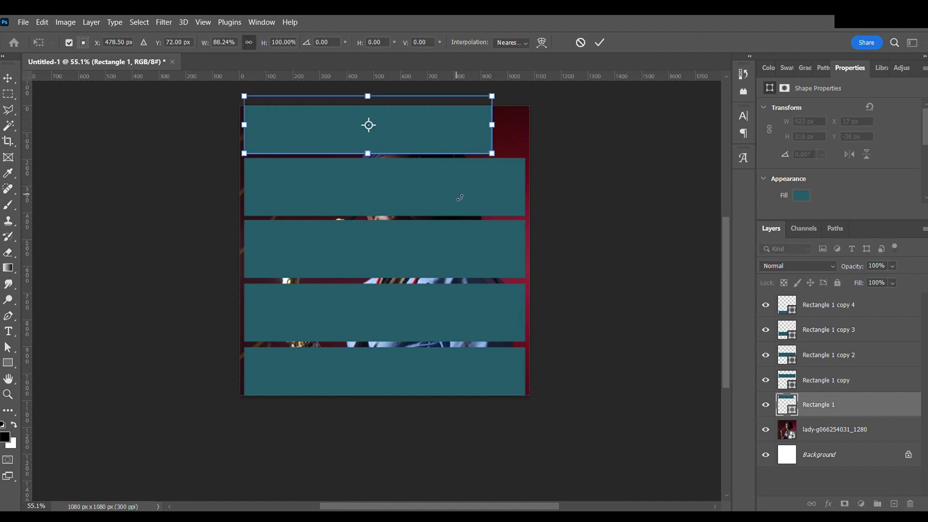
pyautogui.press('Return')
pyautogui.click(377, 201)
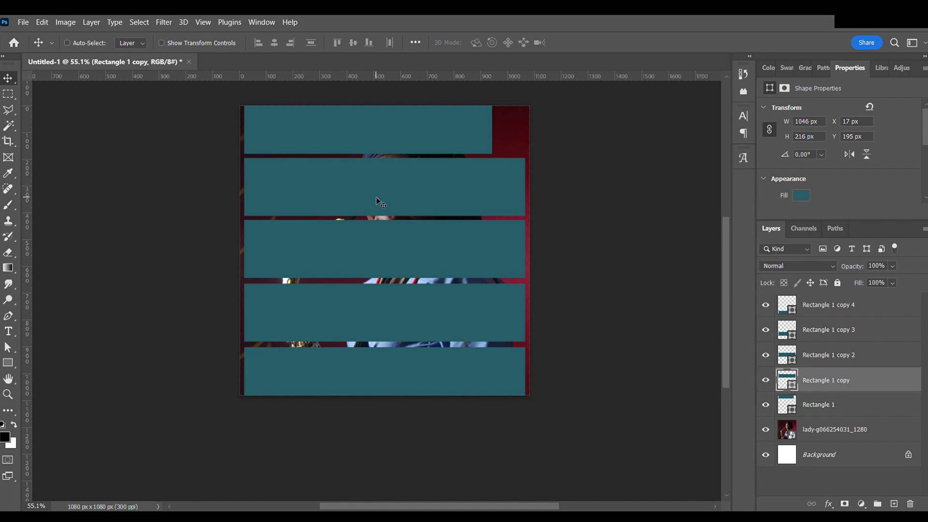
pyautogui.hotkey('ctrl', 't')
pyautogui.moveTo(252, 189); pyautogui.dragTo(279, 187)
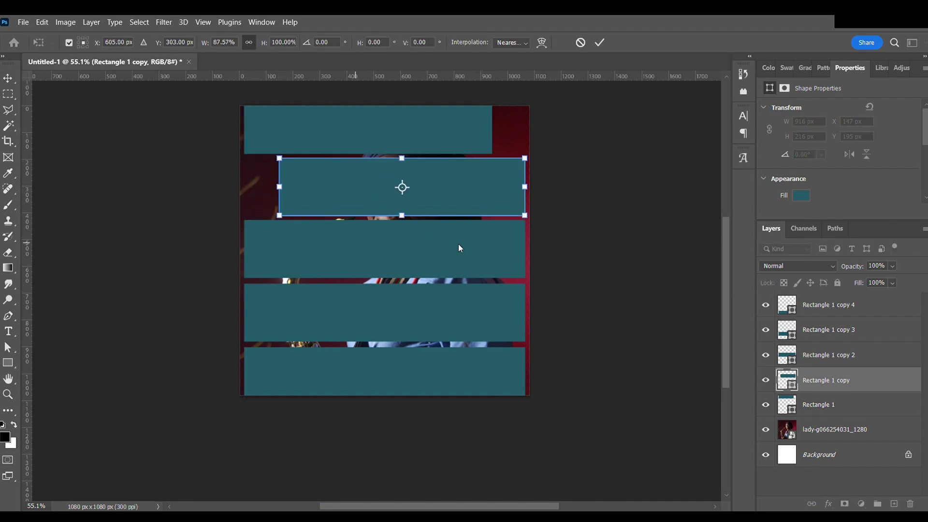
pyautogui.press('Return')
pyautogui.click(472, 259)
pyautogui.hotkey('ctrl', 't')
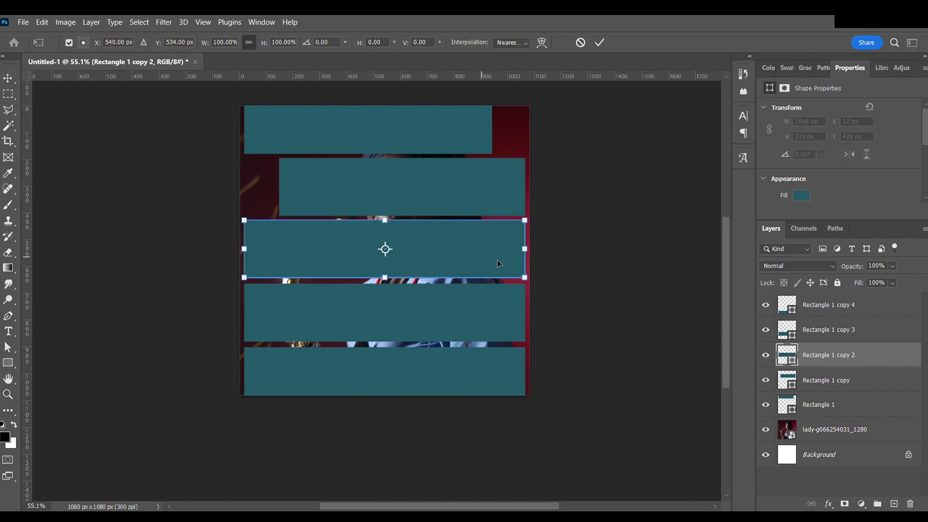
pyautogui.moveTo(534, 250); pyautogui.dragTo(481, 252)
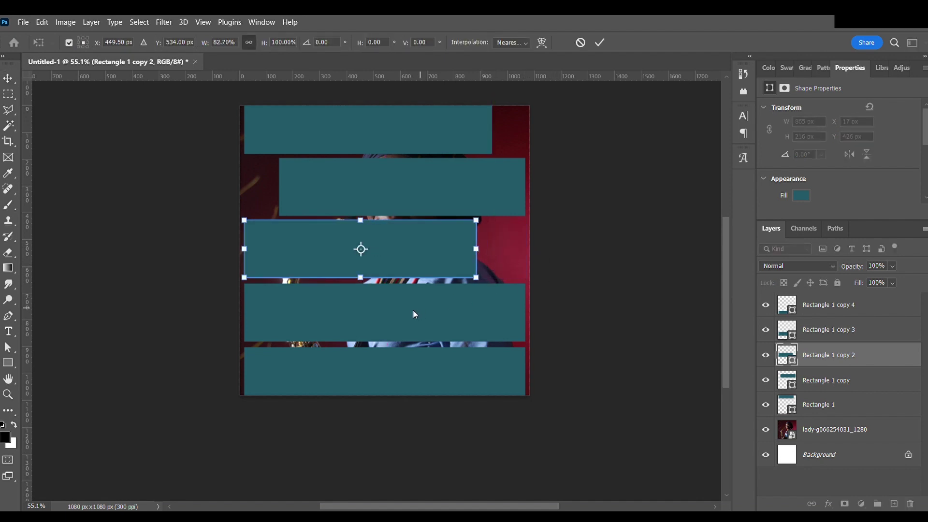
pyautogui.press('Return')
# Trim the fourth band from the left and the bottom band from the right, then select all bands
pyautogui.click(471, 305)
pyautogui.hotkey('ctrl', 't')
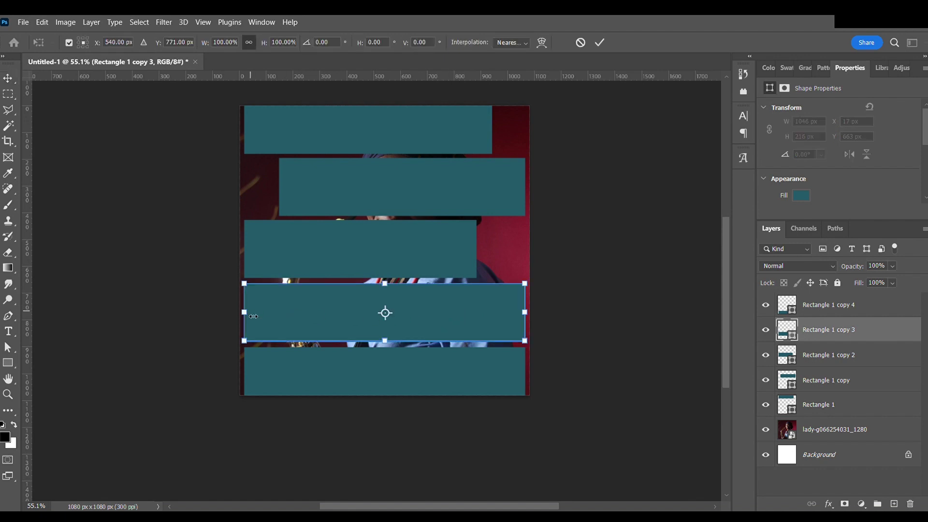
pyautogui.moveTo(255, 315); pyautogui.dragTo(302, 310)
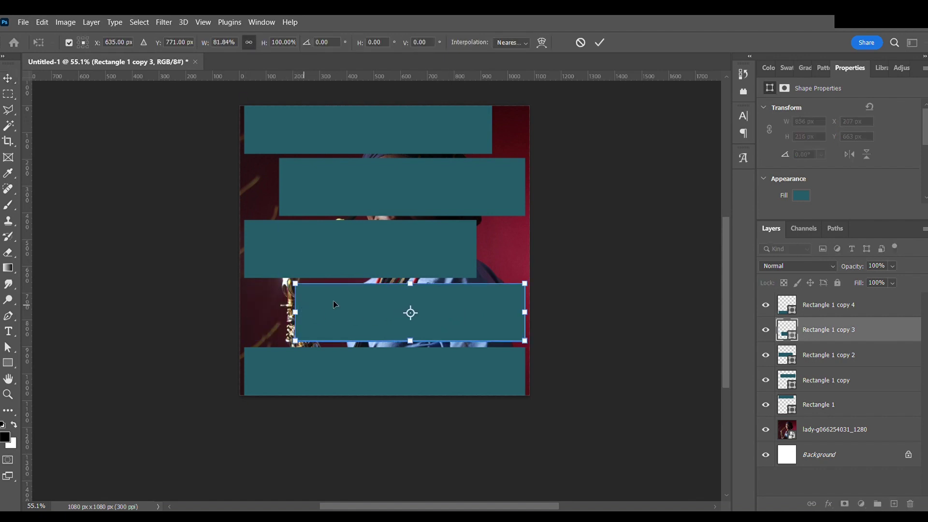
pyautogui.press('Return')
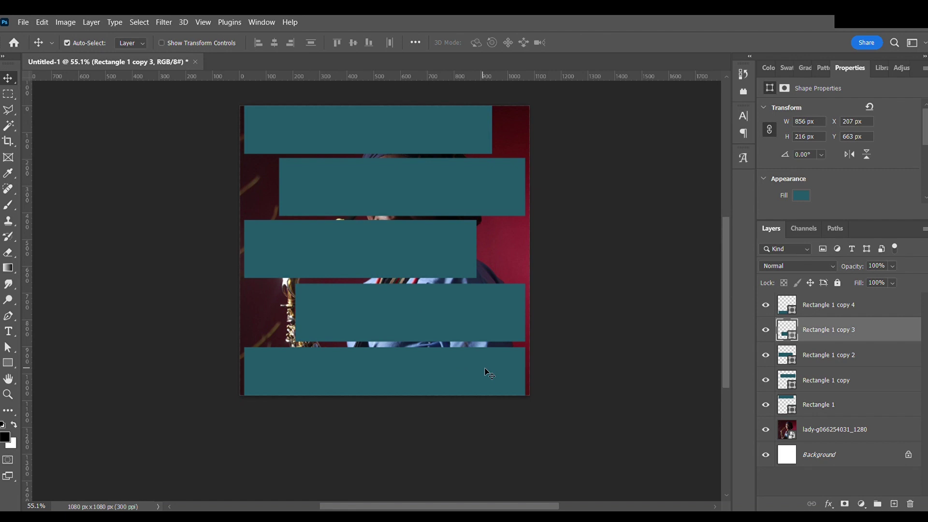
pyautogui.keyDown('ctrl'); pyautogui.click(497, 371); pyautogui.keyUp('ctrl')
pyautogui.hotkey('ctrl', 't')
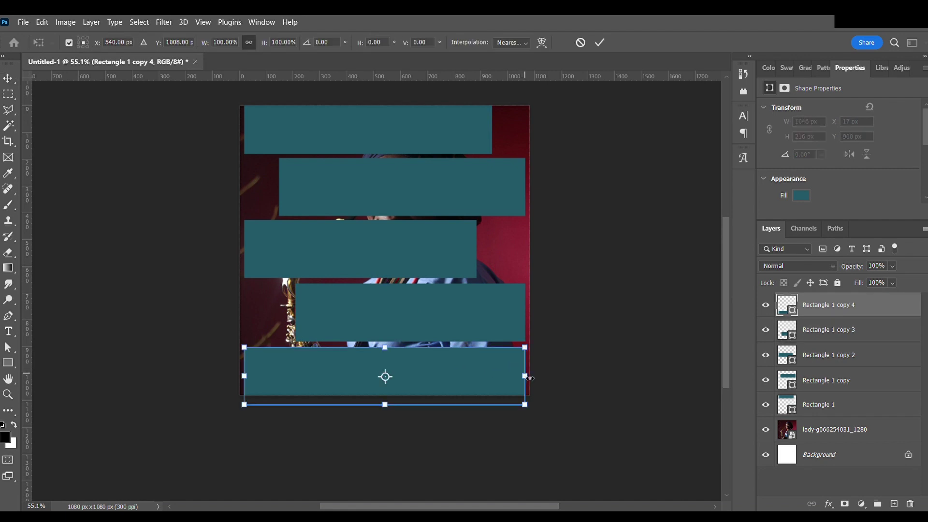
pyautogui.moveTo(526, 377); pyautogui.dragTo(501, 377)
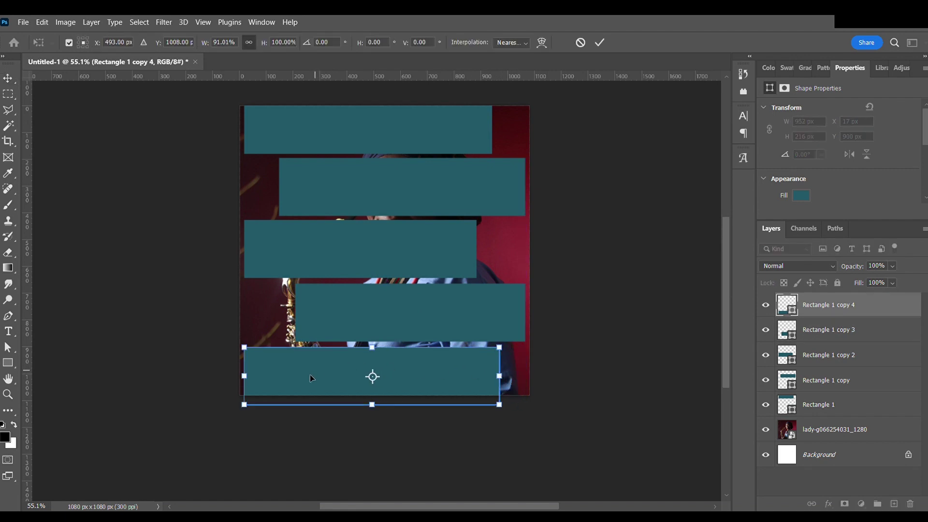
pyautogui.press('Return')
pyautogui.click(584, 325)
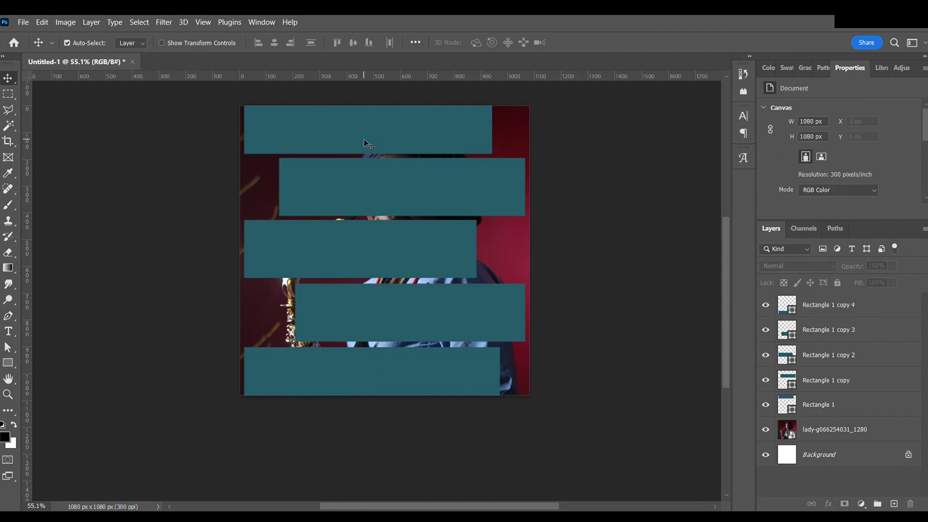
pyautogui.click(813, 309)
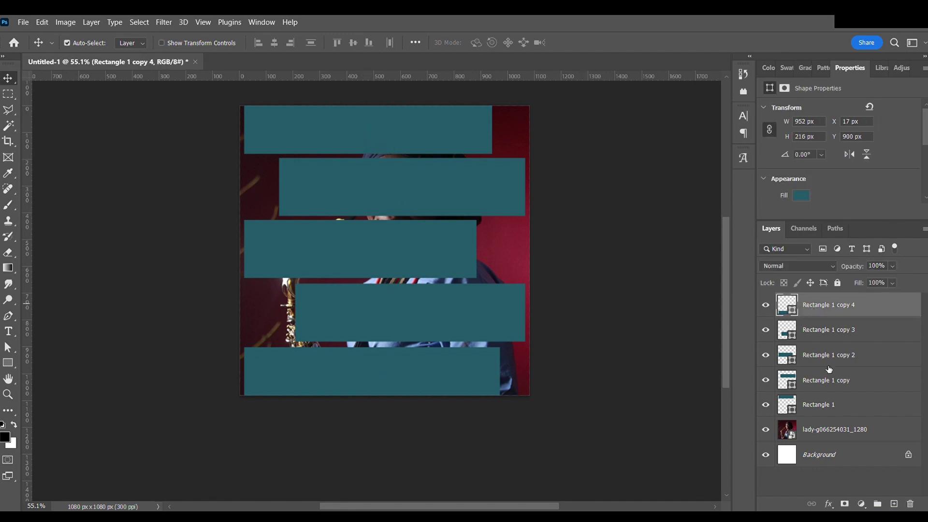
pyautogui.keyDown('shift'); pyautogui.click(830, 406); pyautogui.keyUp('shift')
# Change the fourth strip's fill colour to red
pyautogui.scroll(-6, 804, 268)
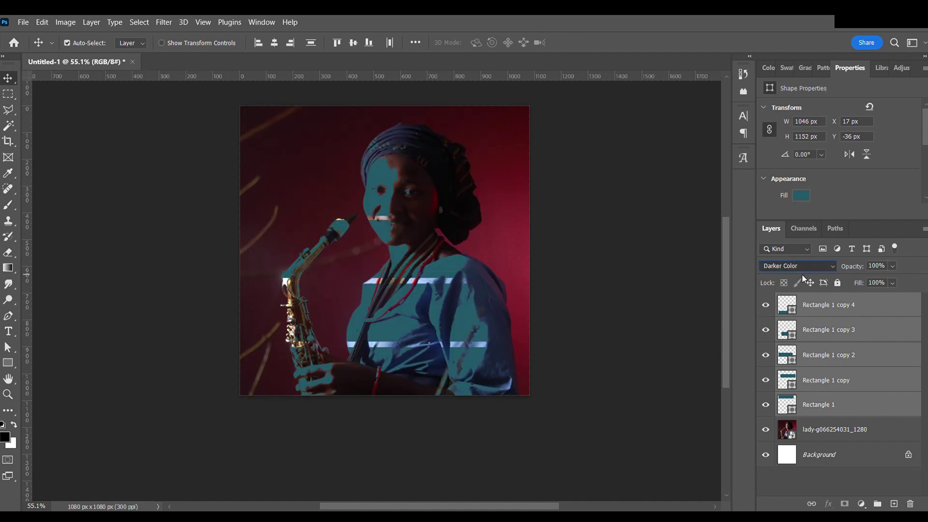
pyautogui.scroll(3, 802, 269)
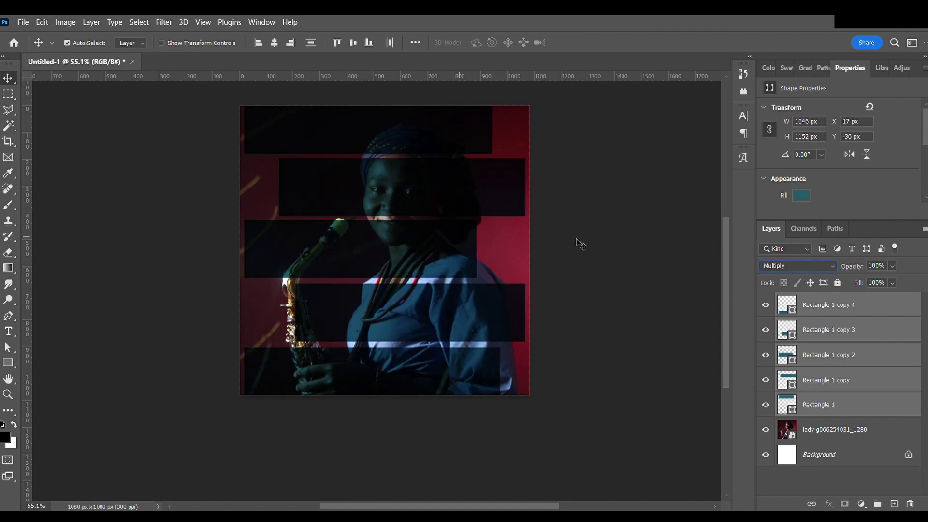
pyautogui.click(658, 328)
pyautogui.click(818, 309)
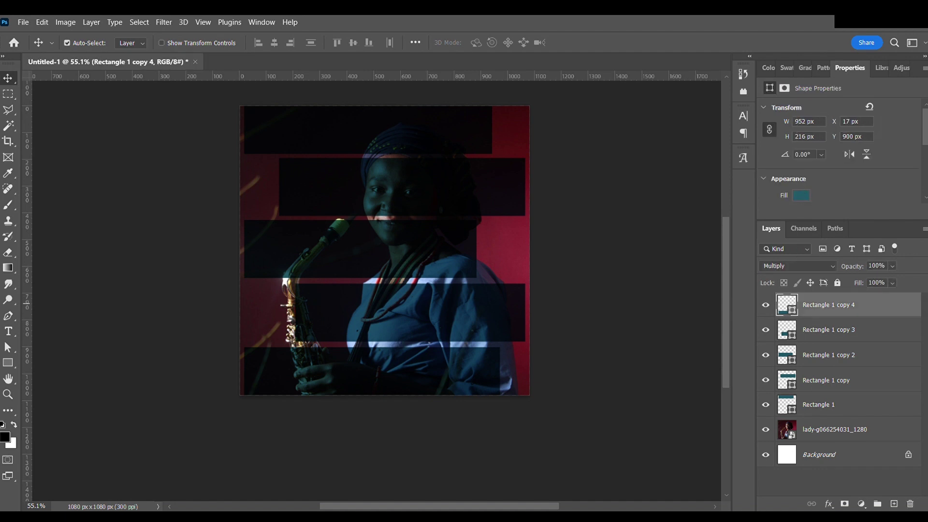
pyautogui.press('i')
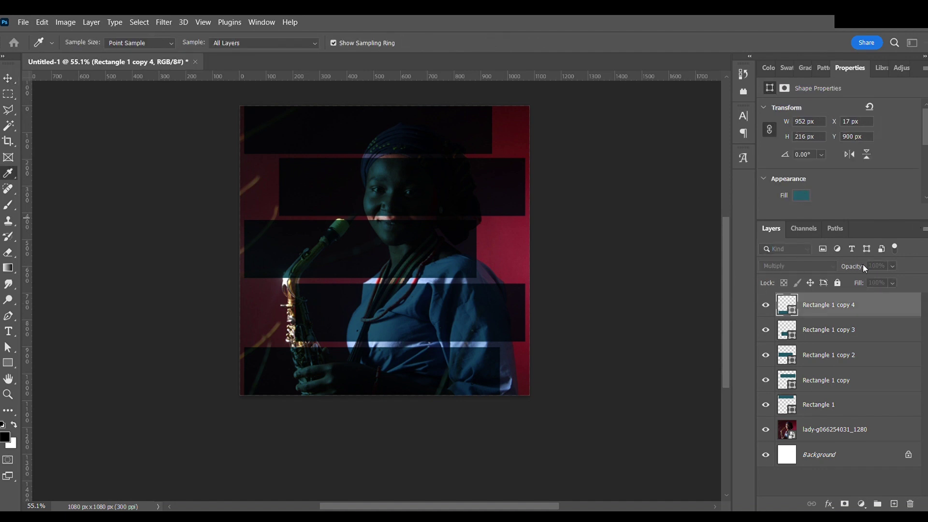
pyautogui.press('v')
pyautogui.click(682, 301)
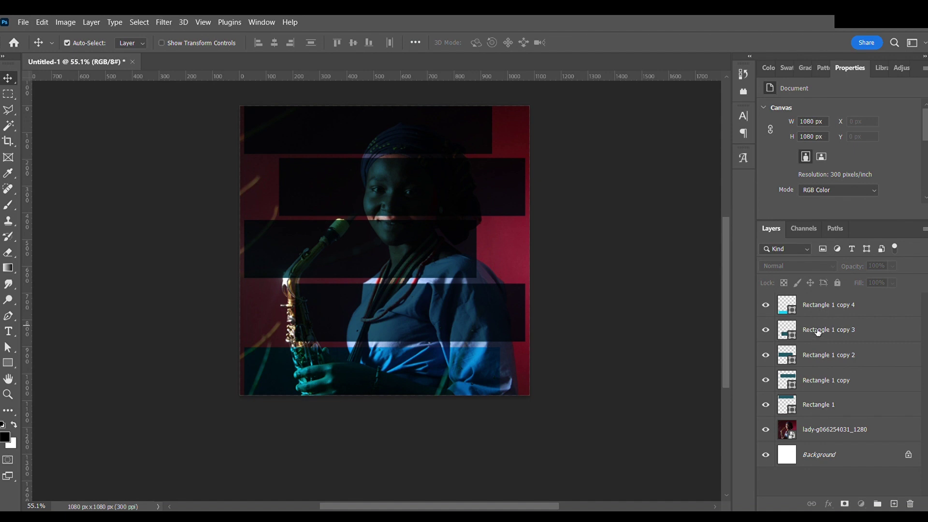
pyautogui.click(817, 332)
pyautogui.press('i')
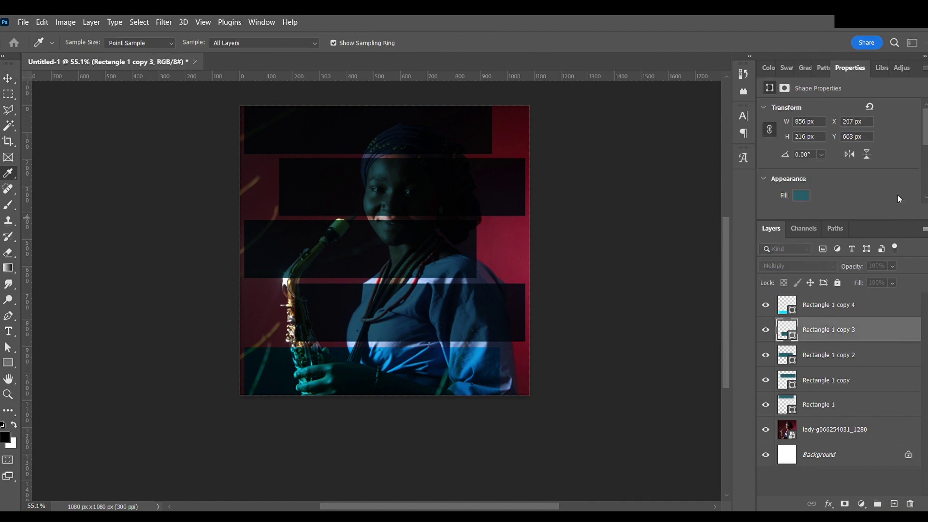
pyautogui.press('Return')
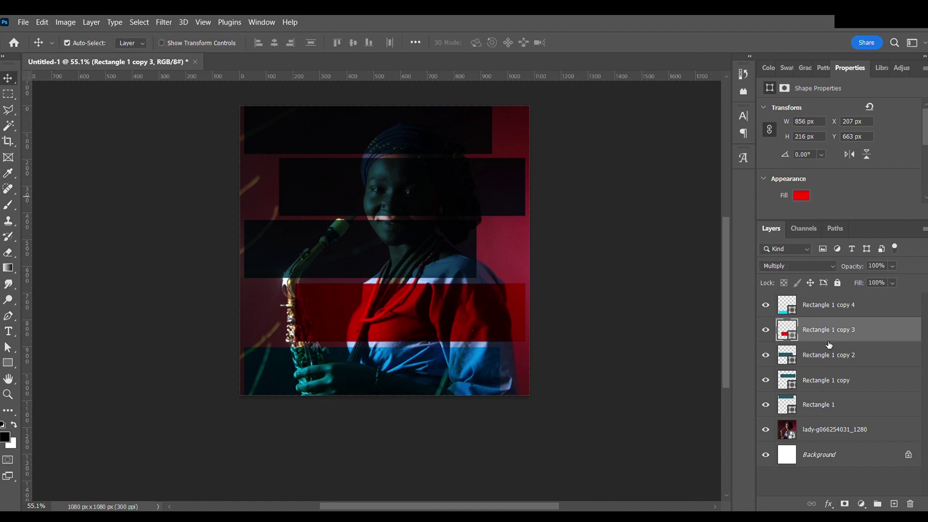
# Fill the middle strip bright green, the second strip yellow, and the top strip blue
pyautogui.click(822, 357)
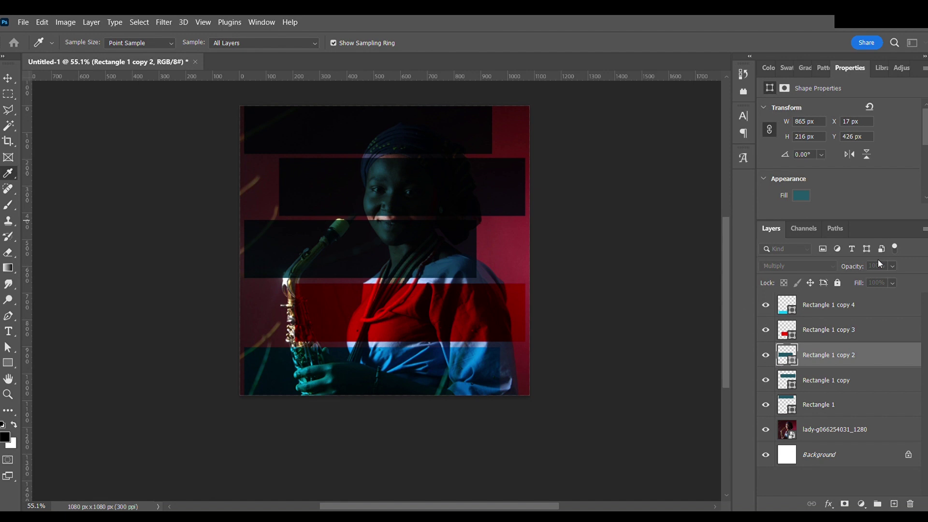
pyautogui.press('Return')
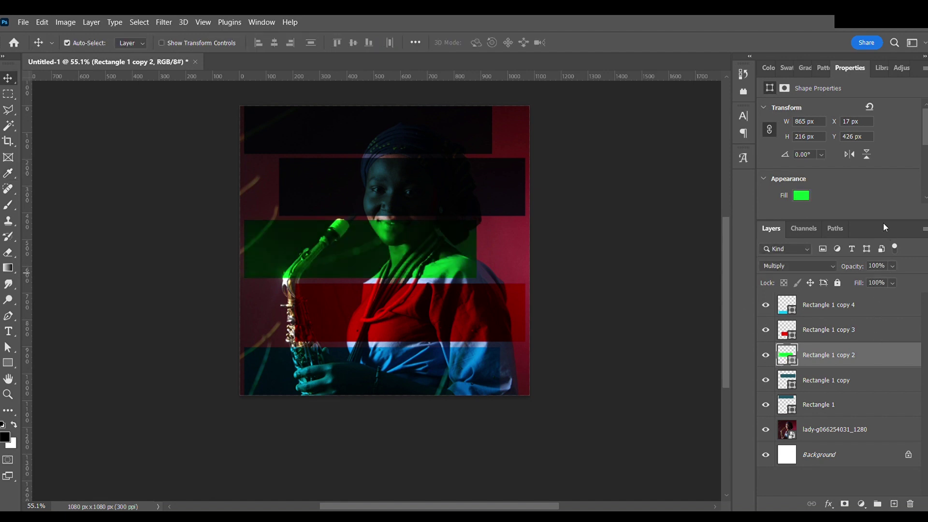
pyautogui.click(811, 383)
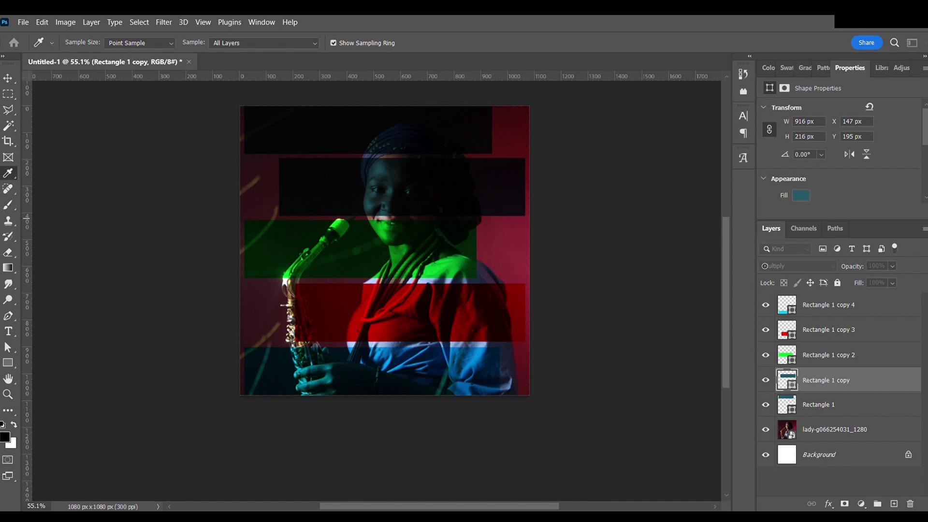
pyautogui.press('Return')
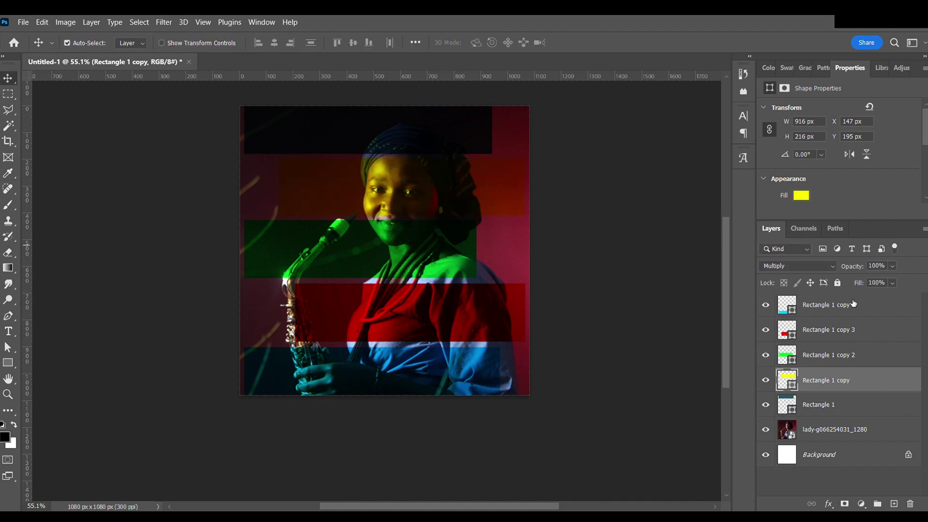
pyautogui.click(832, 408)
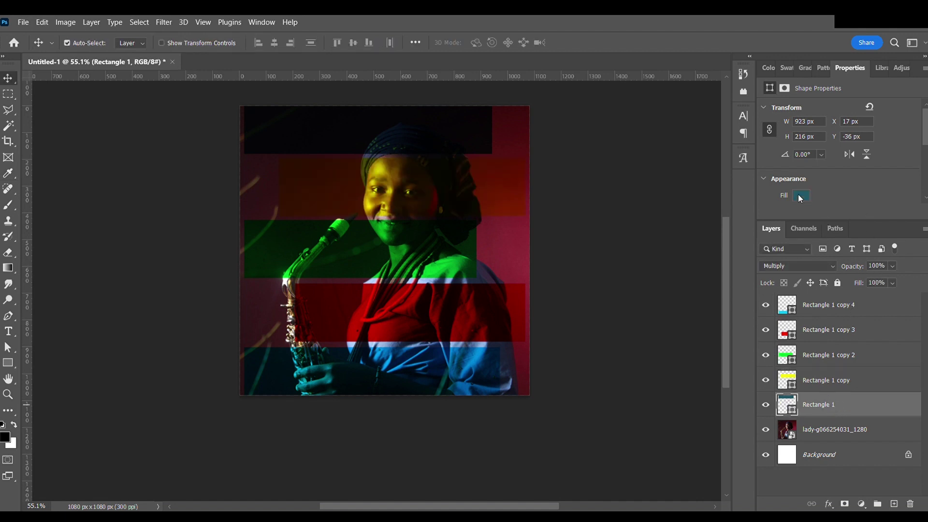
pyautogui.press('i')
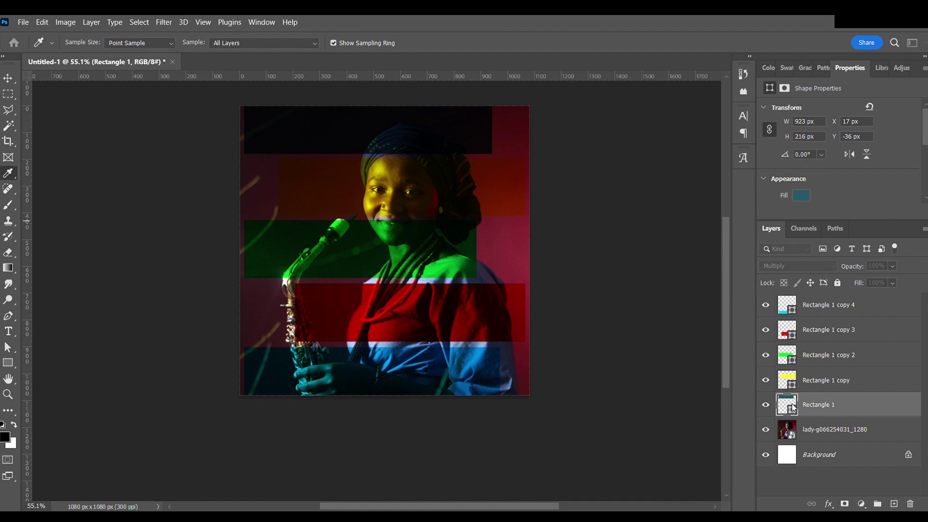
pyautogui.press('v')
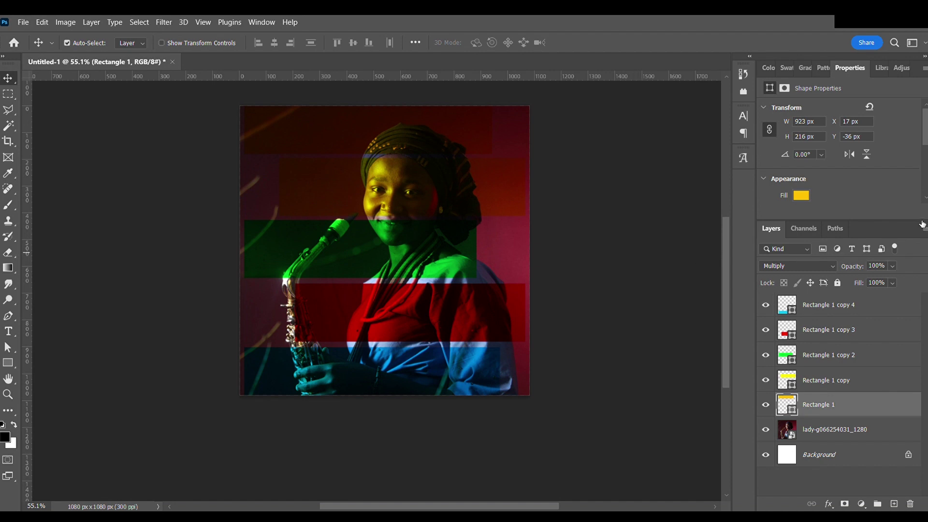
pyautogui.press('i')
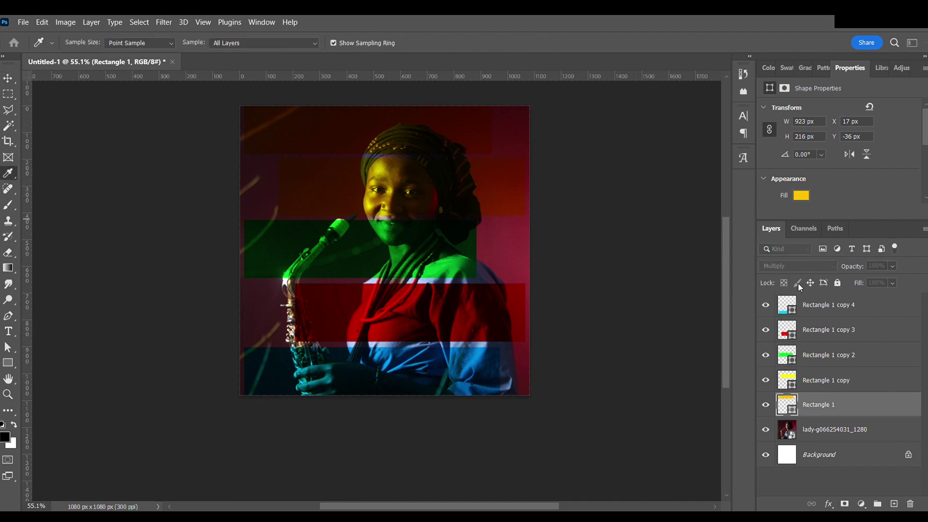
pyautogui.click(647, 179)
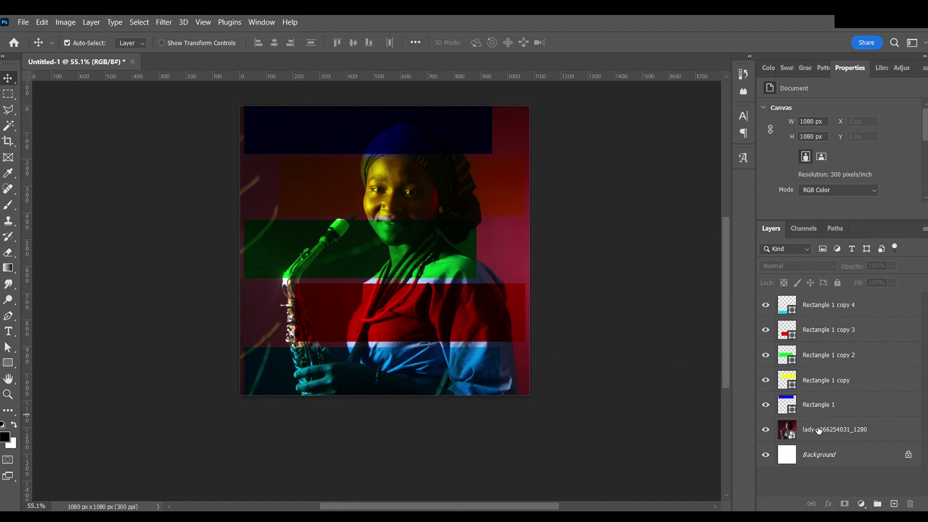
# Duplicate the portrait layer above the strips and set up the first clipping masks
pyautogui.keyDown('alt'); pyautogui.moveTo(818, 433); pyautogui.dragTo(839, 322); pyautogui.keyUp('alt')
pyautogui.keyDown('alt'); pyautogui.click(839, 321); pyautogui.keyUp('alt')
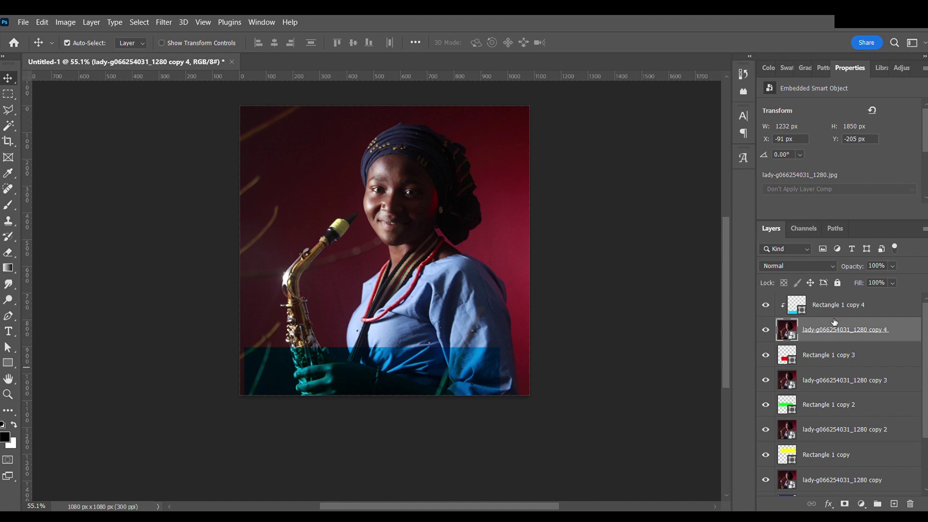
pyautogui.moveTo(889, 330); pyautogui.dragTo(890, 295)
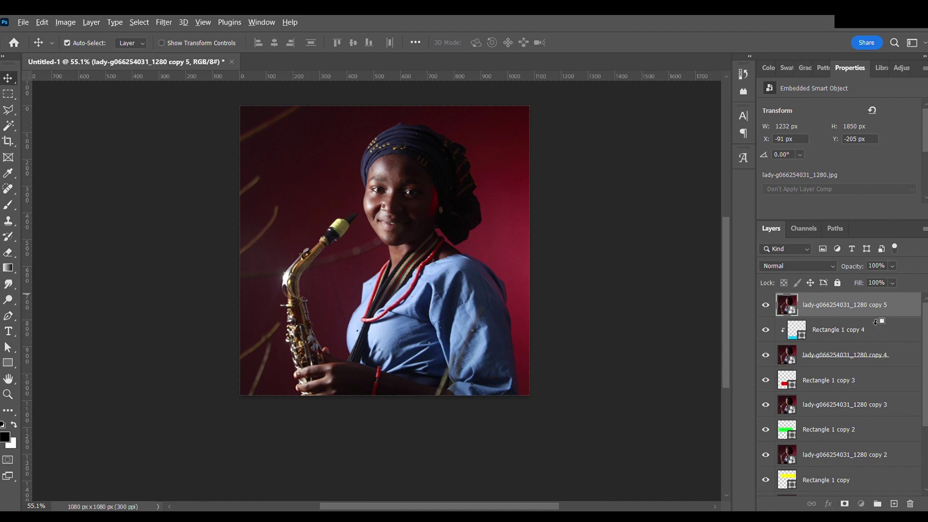
pyautogui.keyDown('alt'); pyautogui.click(876, 318); pyautogui.keyUp('alt')
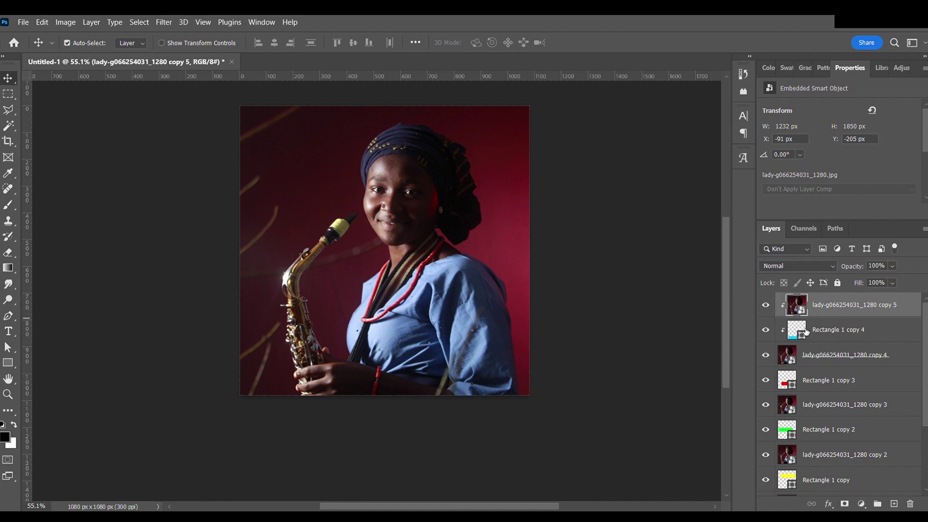
pyautogui.keyDown('alt'); pyautogui.click(876, 342); pyautogui.keyUp('alt')
# Clip each portrait copy onto its Rectangle strip and hide the original portrait layer
pyautogui.click(873, 363)
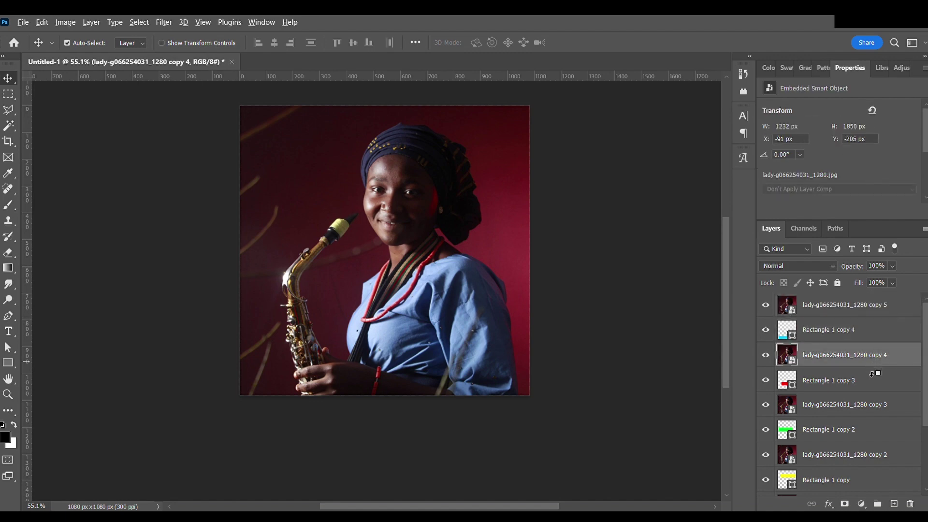
pyautogui.click(870, 405)
pyautogui.click(869, 425)
pyautogui.click(868, 452)
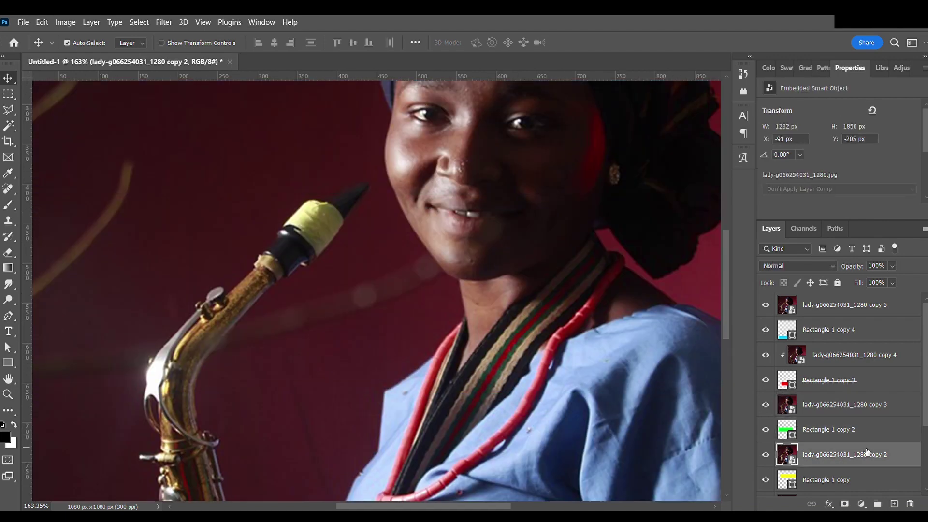
pyautogui.keyDown('alt'); pyautogui.click(873, 417); pyautogui.keyUp('alt')
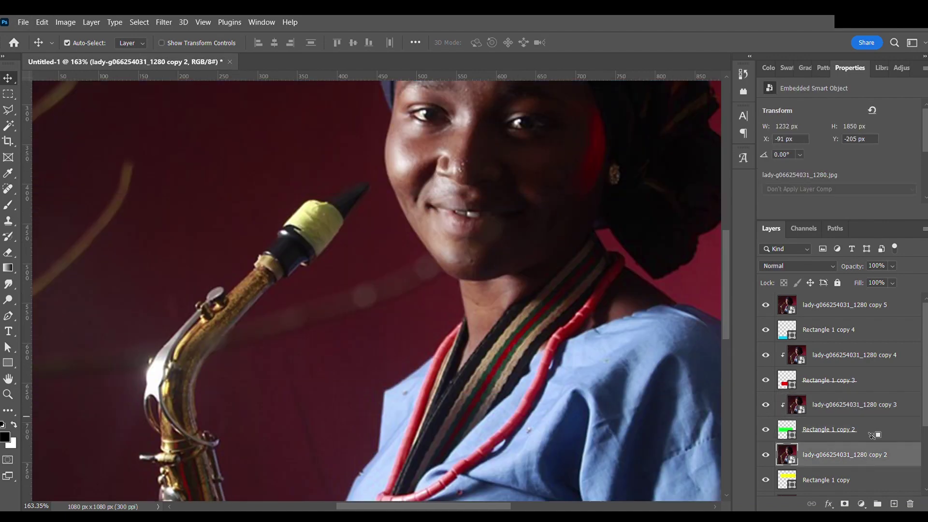
pyautogui.keyDown('alt'); pyautogui.click(869, 468); pyautogui.keyUp('alt')
pyautogui.scroll(-1, 865, 445)
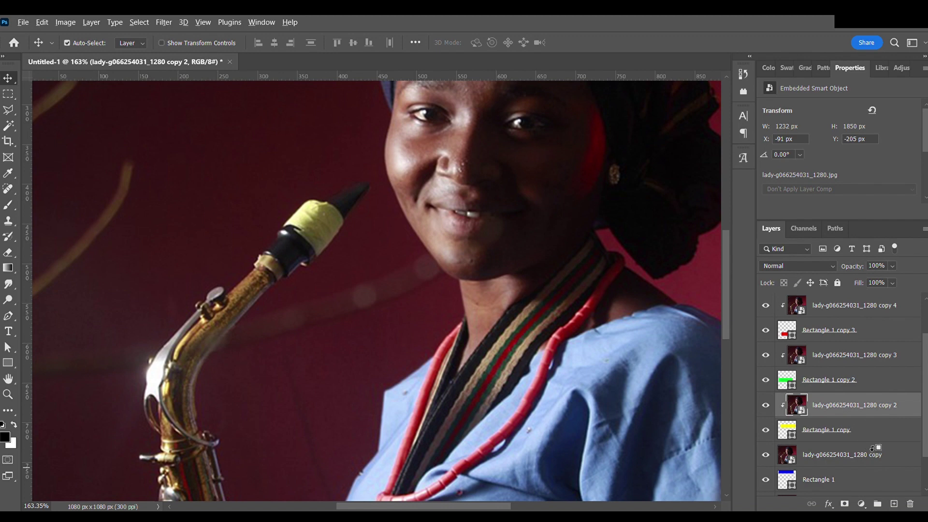
pyautogui.keyDown('alt'); pyautogui.click(877, 469); pyautogui.keyUp('alt')
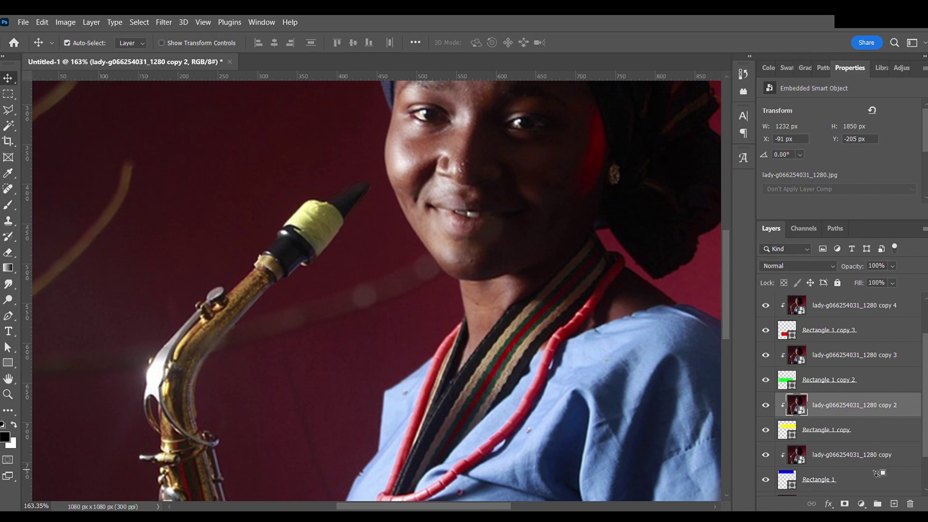
pyautogui.scroll(-1, 866, 452)
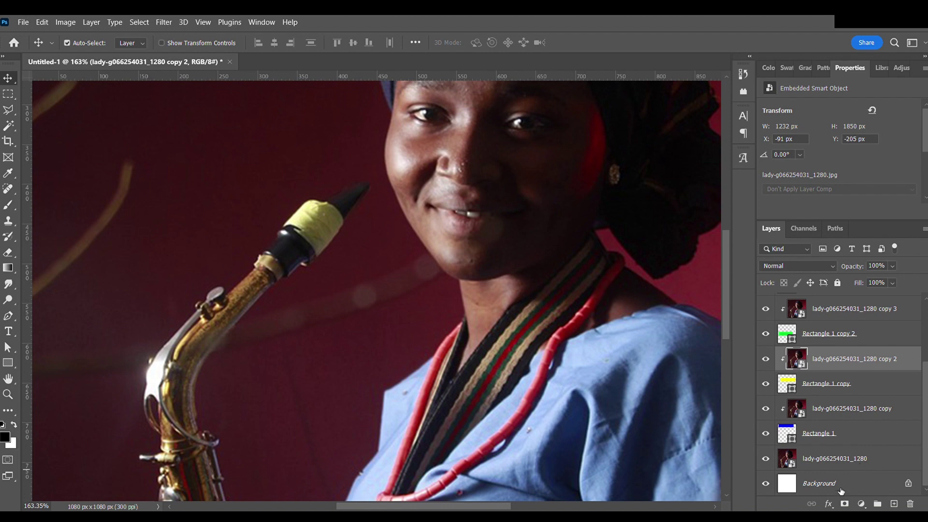
pyautogui.click(766, 459)
# Select the top, second and middle strip layers (Rectangle 1, copy, copy 2) in the Layers panel
pyautogui.scroll(-2, 566, 322)
pyautogui.scroll(-2, 567, 323)
pyautogui.scroll(-3, 567, 323)
pyautogui.scroll(-1, 566, 322)
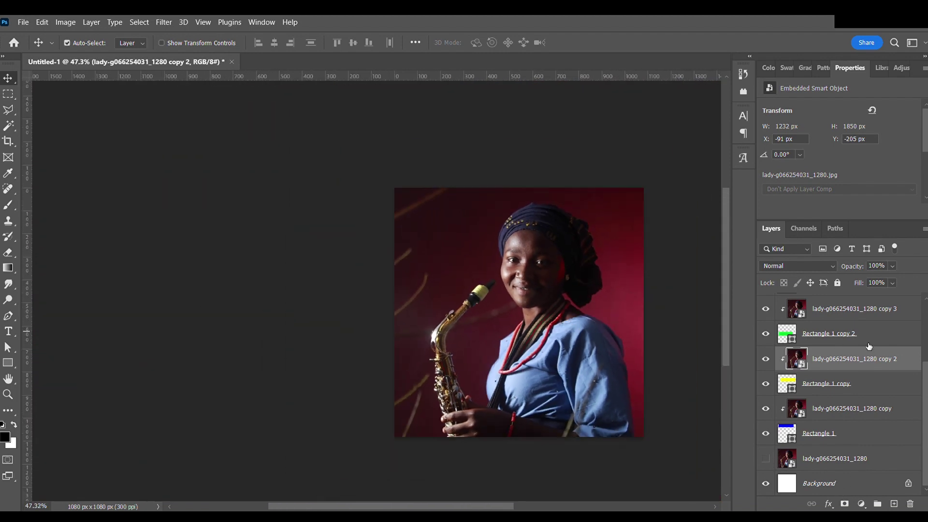
pyautogui.click(834, 438)
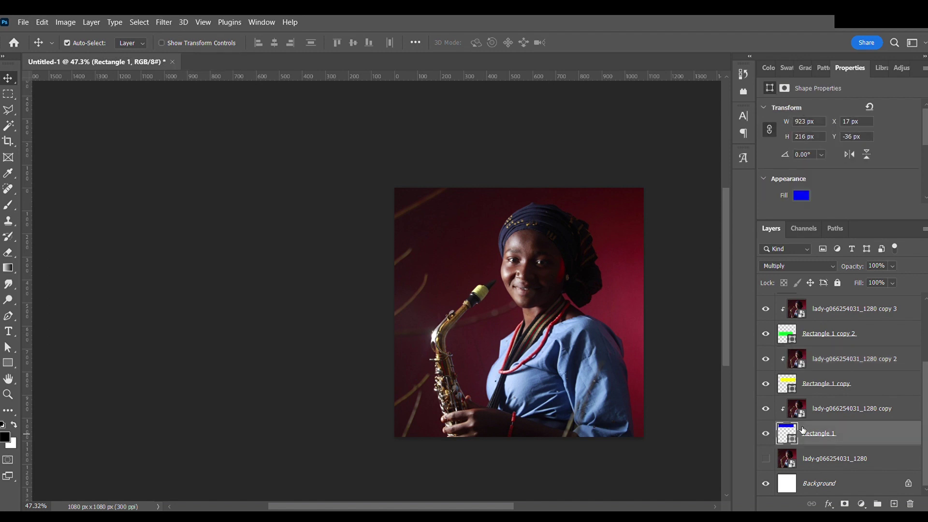
pyautogui.click(845, 387)
pyautogui.click(847, 341)
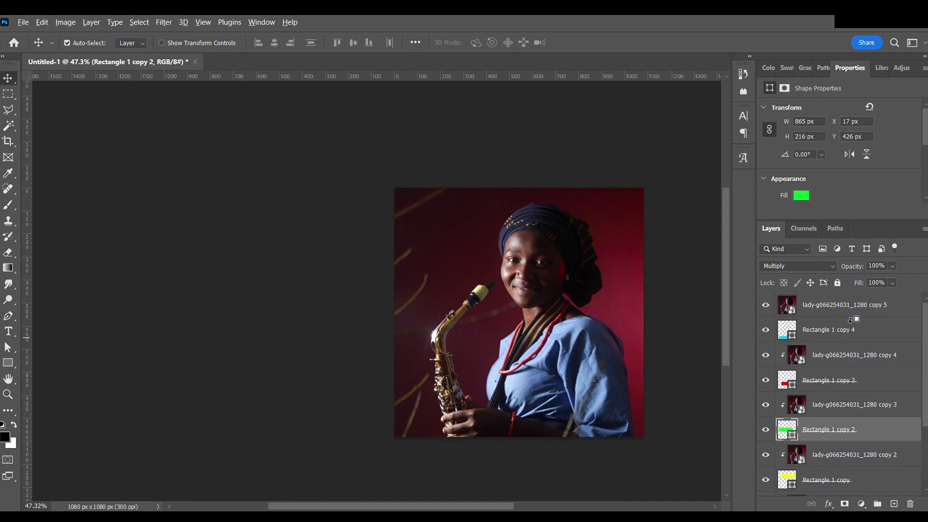
# Clip the topmost portrait copy to the bottom strip, then deselect all layers
pyautogui.keyDown('alt'); pyautogui.click(852, 319); pyautogui.keyUp('alt')
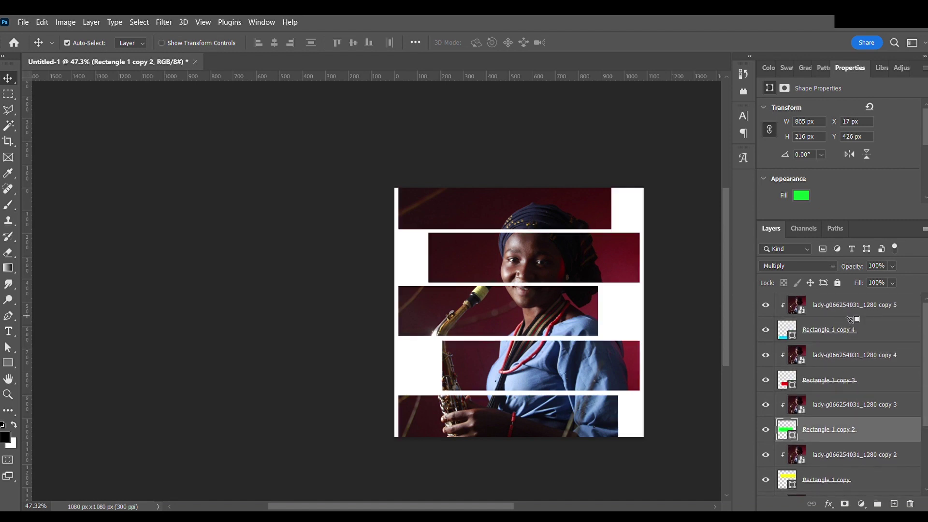
pyautogui.click(245, 295)
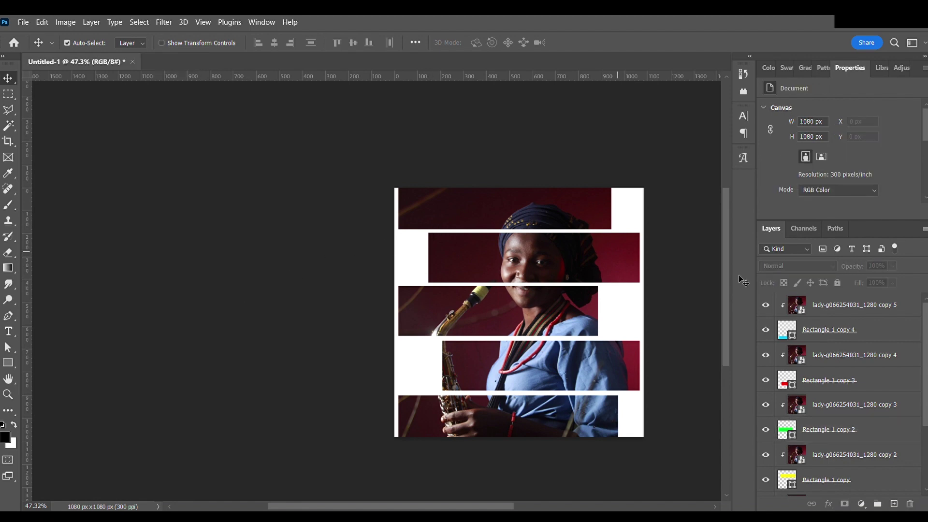
pyautogui.click(841, 335)
# Shift the clipped photo in each strip sideways, alternating left and right, for a staggered look
pyautogui.moveTo(598, 219)
pyautogui.mouseDown()
pyautogui.moveTo(621, 221)
pyautogui.moveTo(561, 222)
pyautogui.mouseUp()
pyautogui.click(570, 260)
pyautogui.moveTo(571, 260); pyautogui.dragTo(585, 256)
pyautogui.moveTo(568, 338)
pyautogui.mouseDown()
pyautogui.moveTo(548, 339)
pyautogui.moveTo(559, 360)
pyautogui.mouseUp()
pyautogui.moveTo(538, 420); pyautogui.dragTo(521, 415)
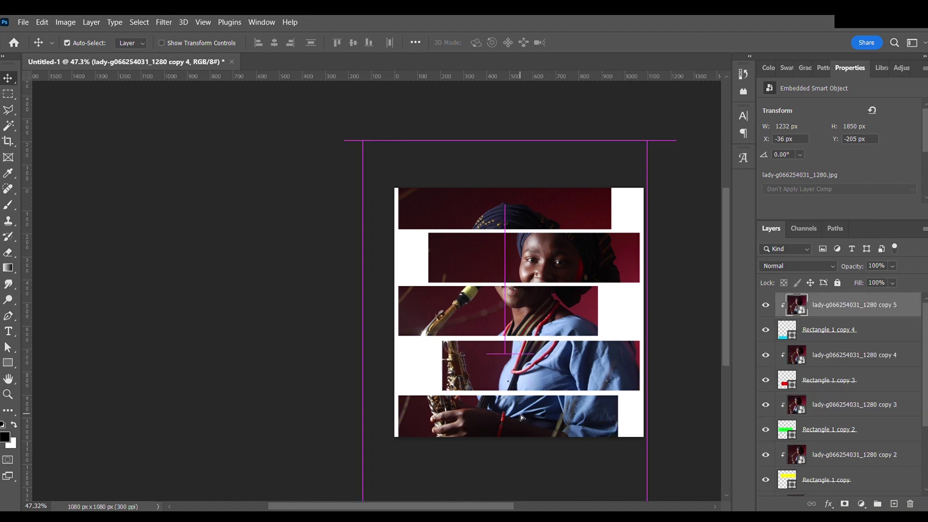
# Unhide the original portrait layer and lower its opacity to about 51% to fill the gaps
pyautogui.scroll(-3, 812, 425)
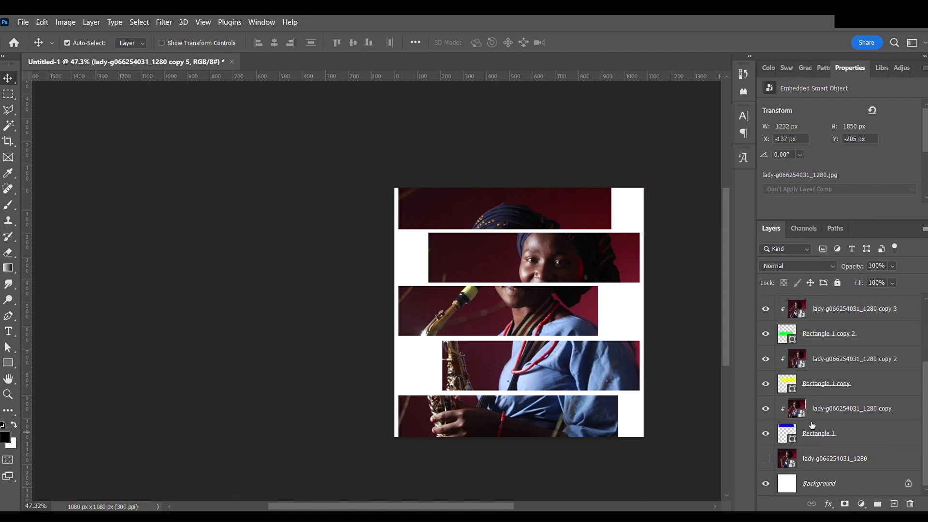
pyautogui.click(799, 463)
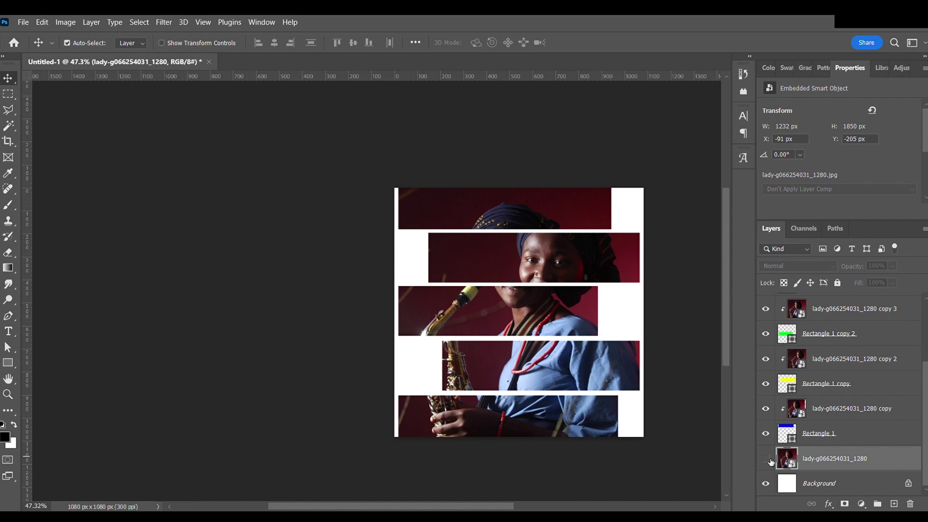
pyautogui.click(768, 459)
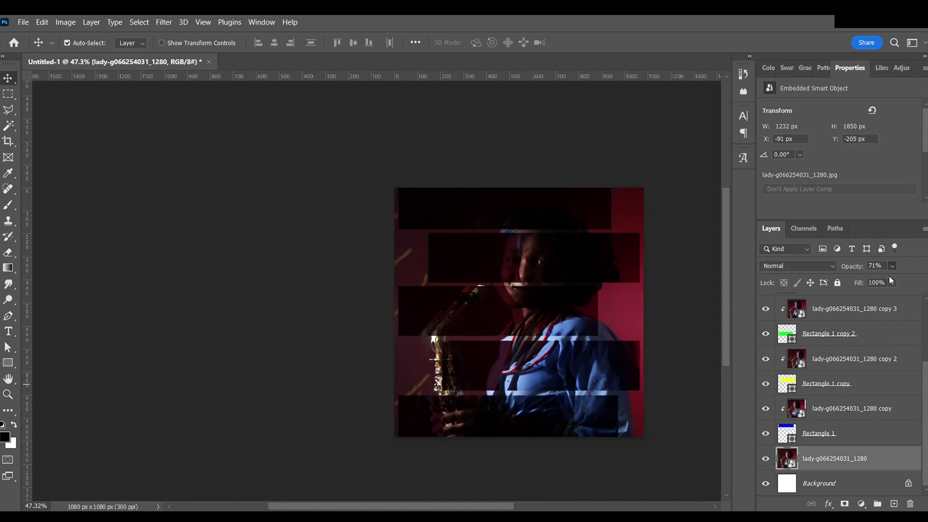
pyautogui.moveTo(882, 277); pyautogui.dragTo(879, 277)
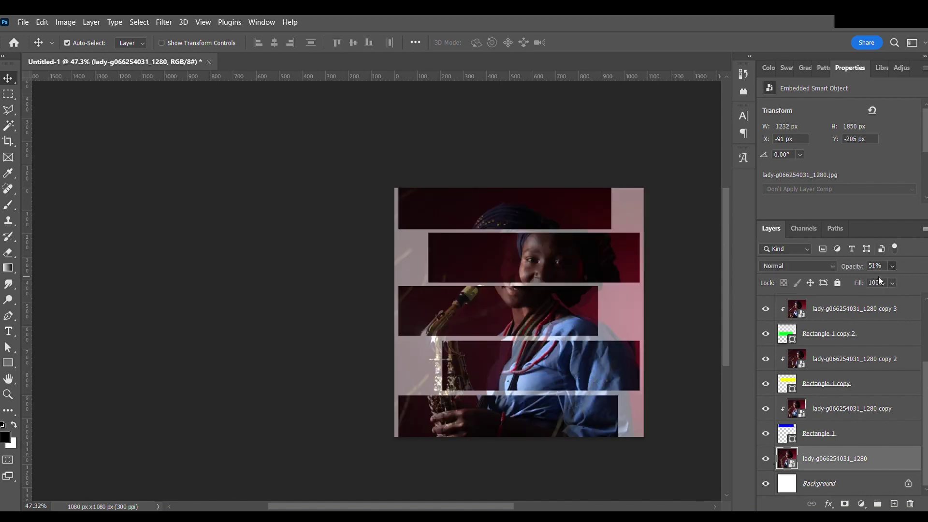
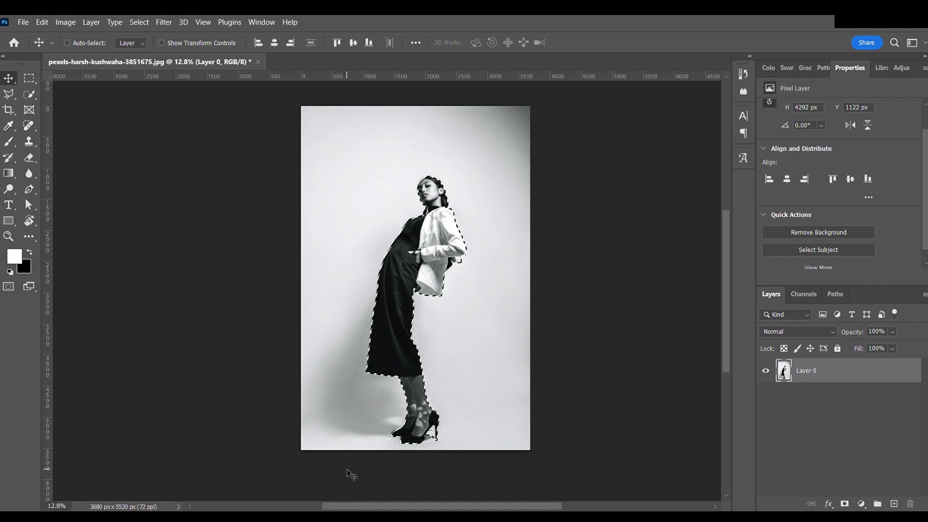
# Copy the selected woman to a new Layer 1, load it as a selection, then deselect
pyautogui.hotkey('ctrl', 'j')
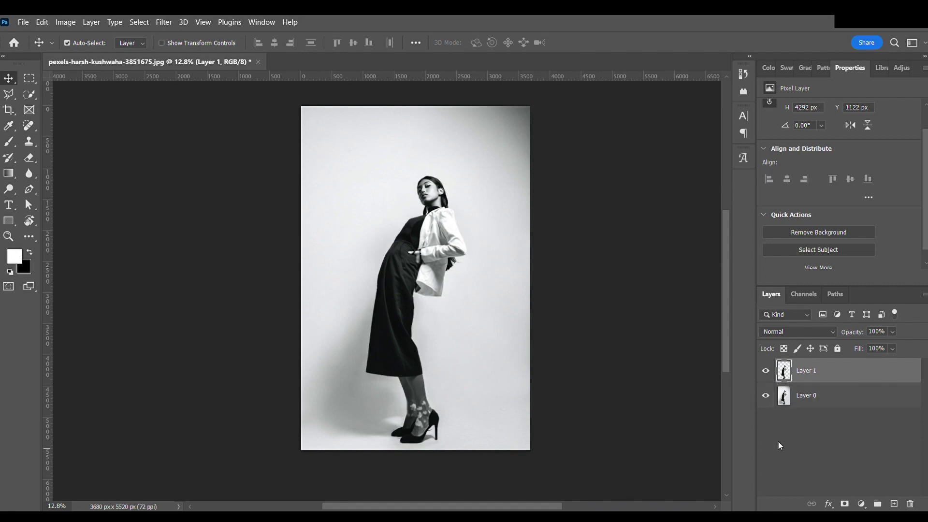
pyautogui.keyDown('ctrl'); pyautogui.click(787, 370); pyautogui.keyUp('ctrl')
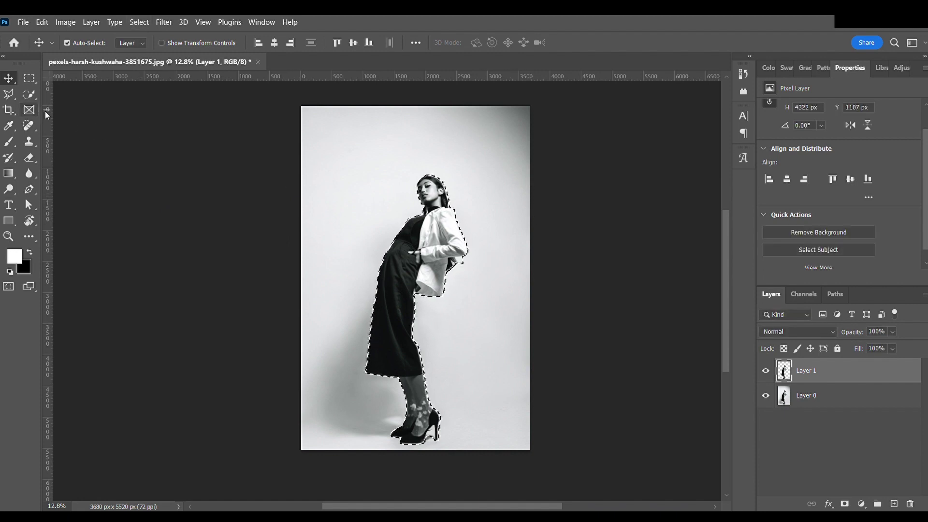
pyautogui.click(67, 42)
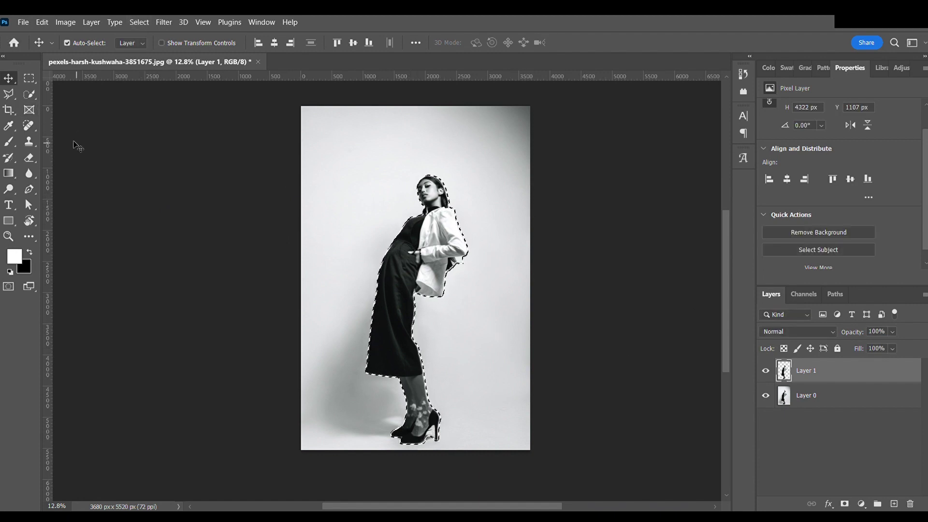
pyautogui.hotkey('ctrl', 'd')
pyautogui.click(9, 94)
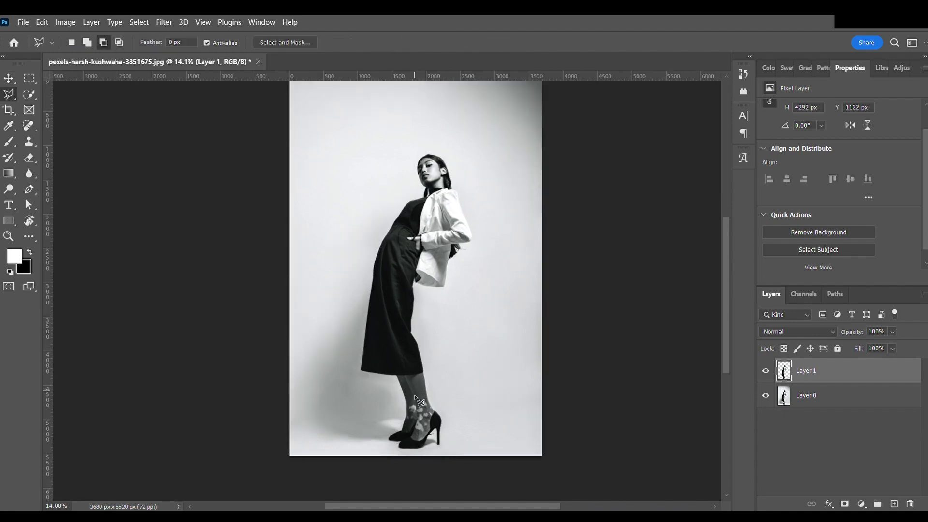
# Hide the original photo, Layer 0, to reveal the cut-out on transparency
pyautogui.scroll(4, 450, 437)
pyautogui.scroll(-5, 452, 439)
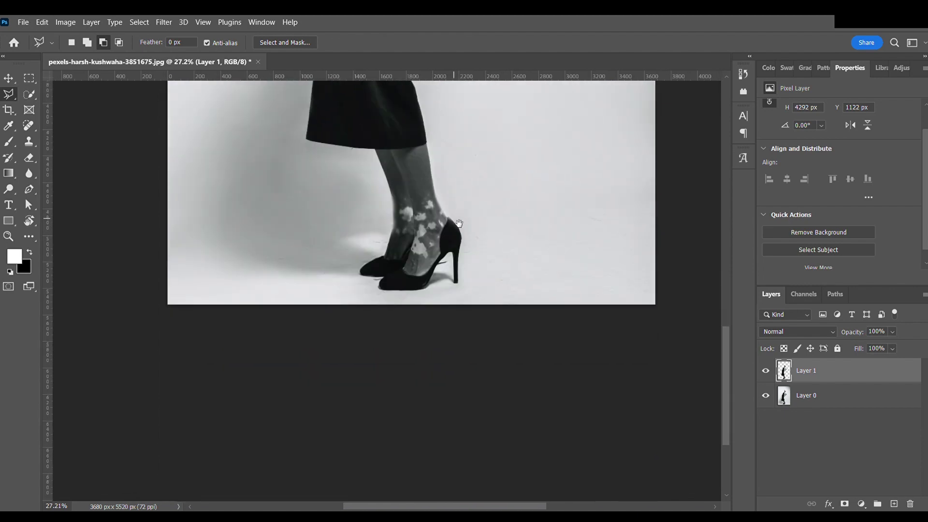
pyautogui.scroll(2, 457, 276)
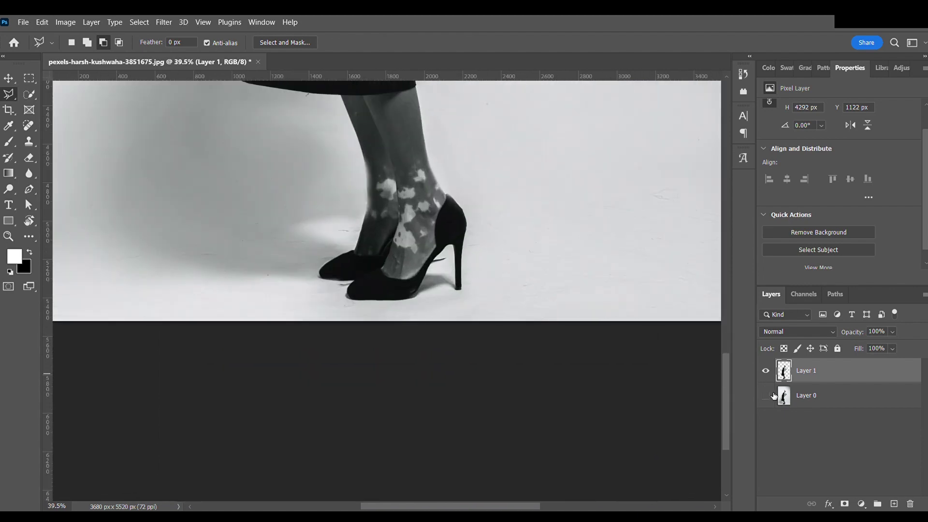
pyautogui.click(766, 395)
# Lasso the white patch inside the heel arch, delete it and deselect
pyautogui.click(426, 275)
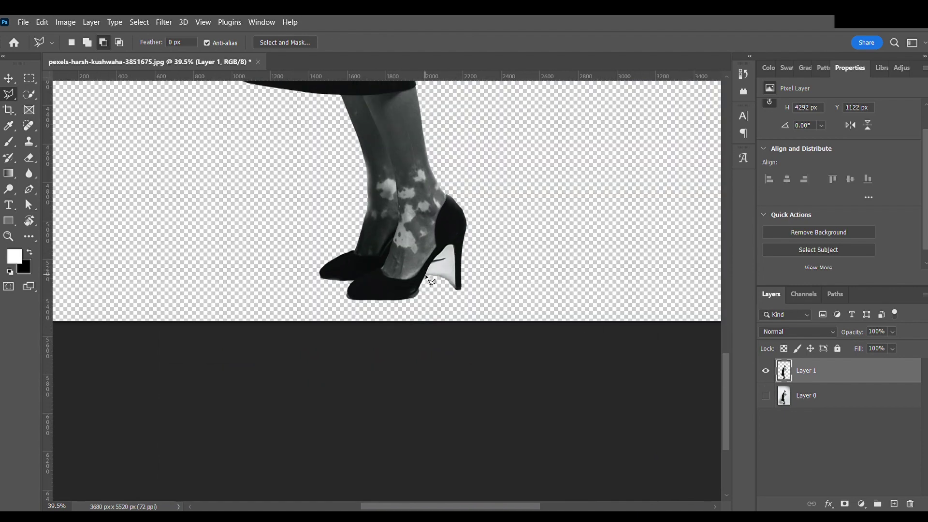
pyautogui.click(444, 282)
pyautogui.click(455, 291)
pyautogui.click(454, 246)
pyautogui.click(428, 265)
pyautogui.click(437, 281)
pyautogui.click(454, 290)
pyautogui.press('Delete')
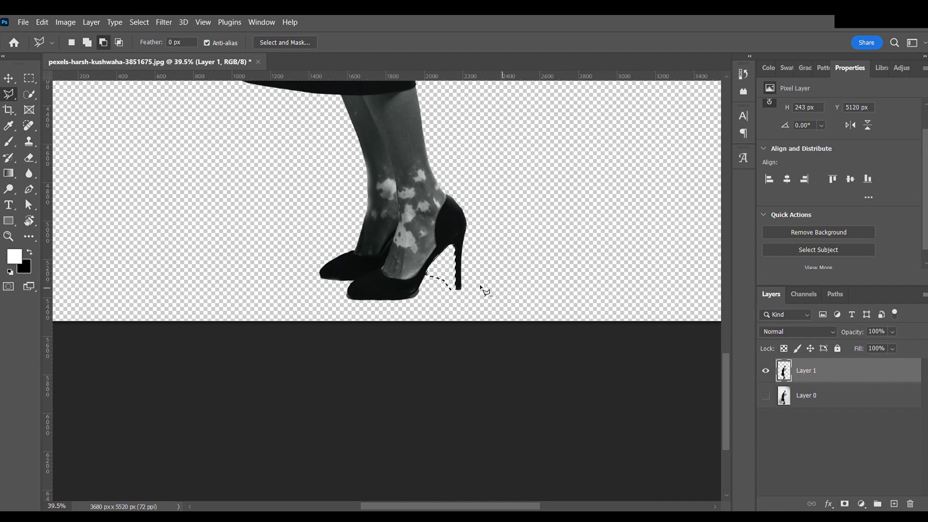
pyautogui.hotkey('ctrl', 'd')
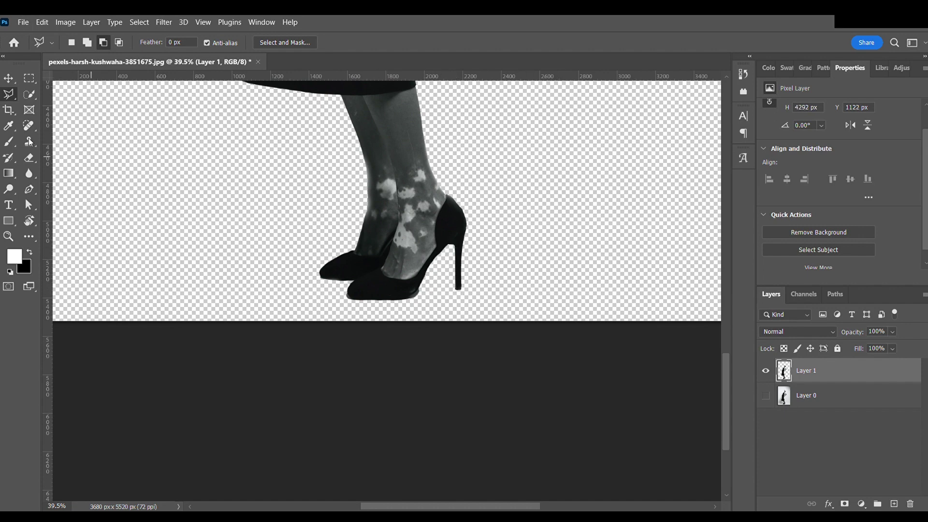
pyautogui.click(9, 79)
pyautogui.scroll(-3, 527, 256)
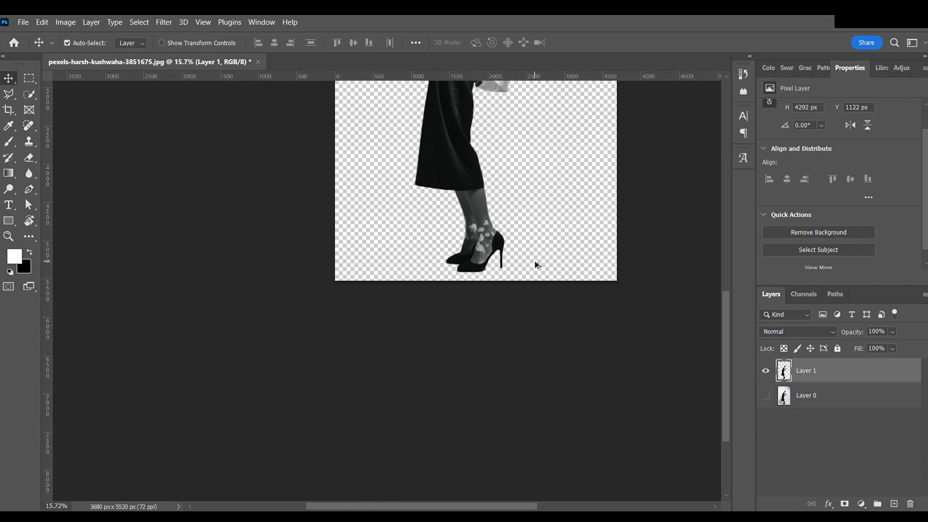
# Add a new empty layer and place it beneath the woman's Layer 1
pyautogui.moveTo(646, 147); pyautogui.dragTo(586, 354)
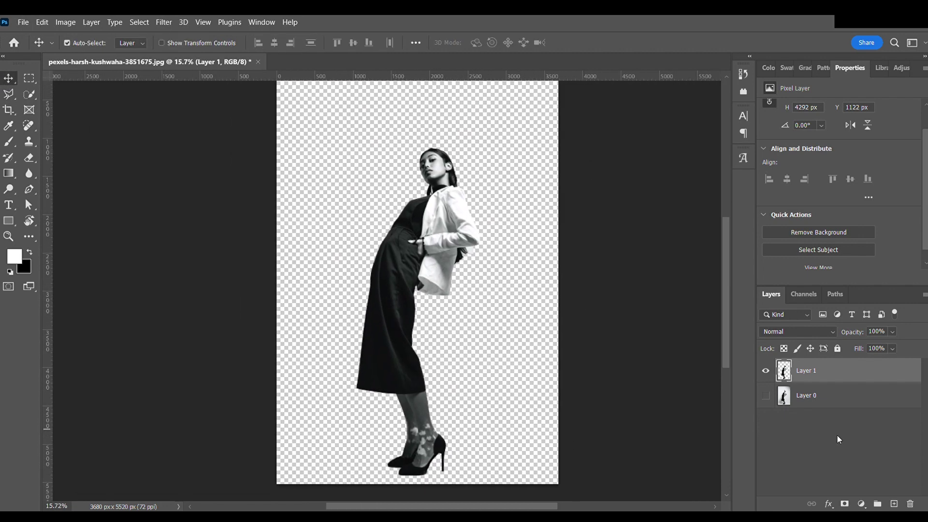
pyautogui.click(900, 505)
pyautogui.moveTo(831, 376); pyautogui.dragTo(832, 405)
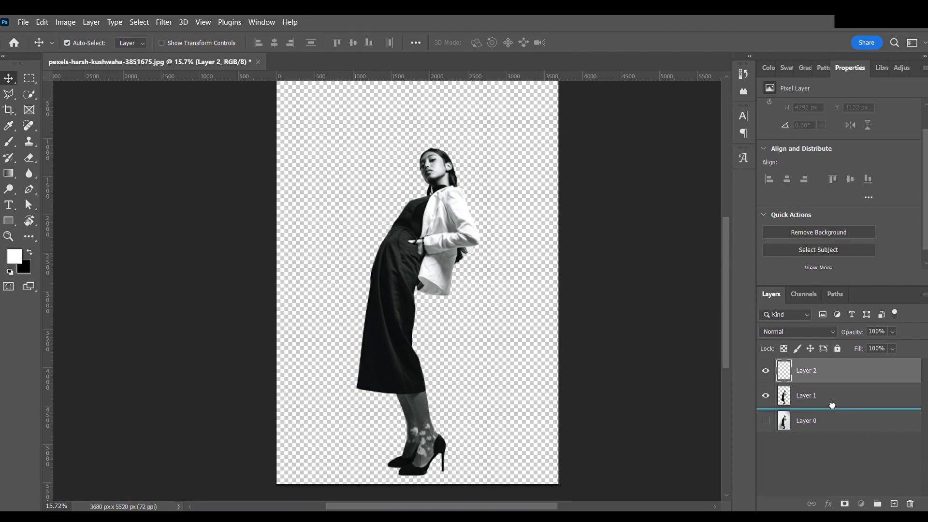
# Fill the new layer with a dark-to-light gradient, then reselect the woman's layer
pyautogui.click(10, 173)
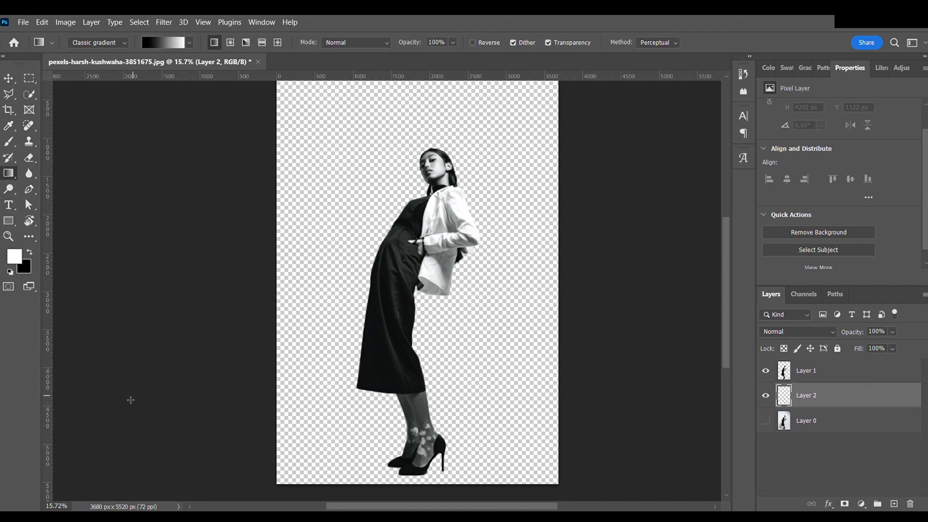
pyautogui.moveTo(99, 401); pyautogui.dragTo(568, 170)
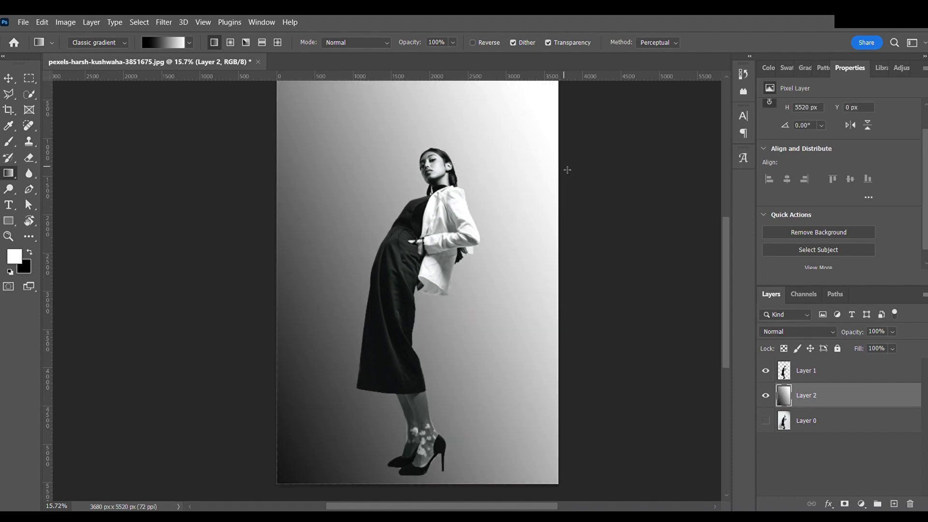
pyautogui.scroll(-2, 569, 201)
pyautogui.hscroll(1, 569, 208)
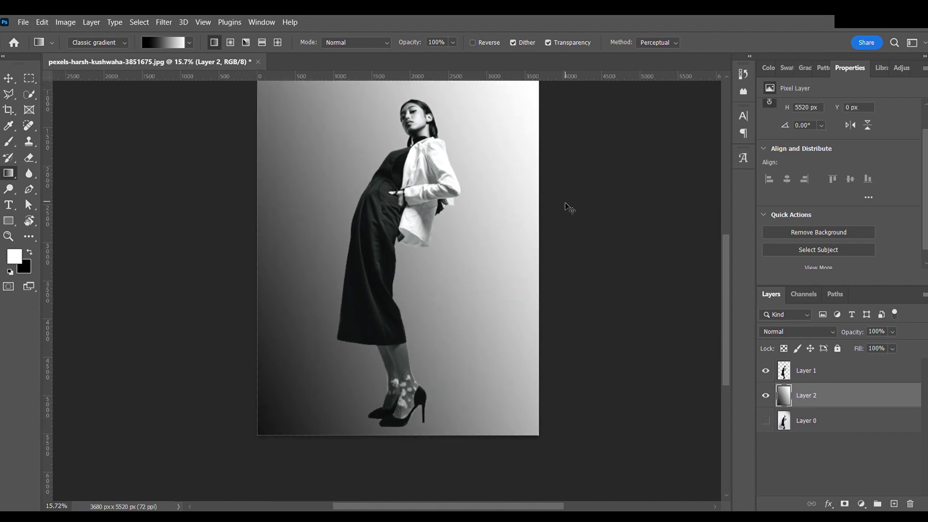
pyautogui.scroll(-2, 568, 208)
pyautogui.scroll(-1, 420, 225)
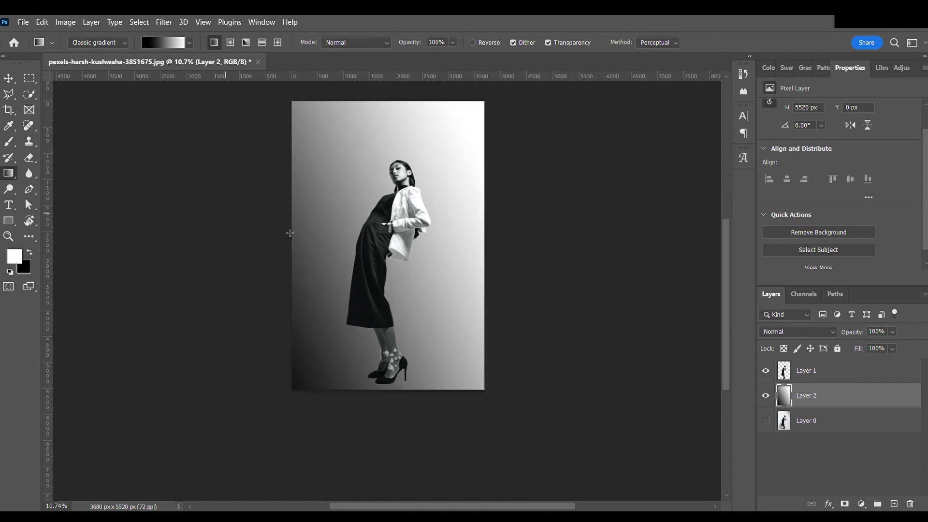
pyautogui.scroll(2, 339, 218)
pyautogui.scroll(1, 358, 198)
pyautogui.hotkey('alt', ']')
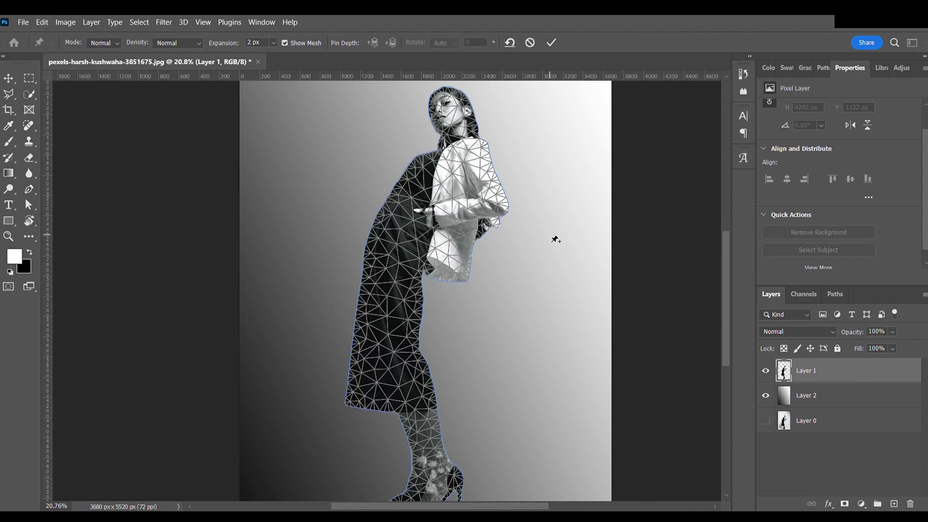
# Place Puppet Warp pins at the shoe tip, heel, ankle, skirt, jacket and shoulder
pyautogui.scroll(-2, 459, 317)
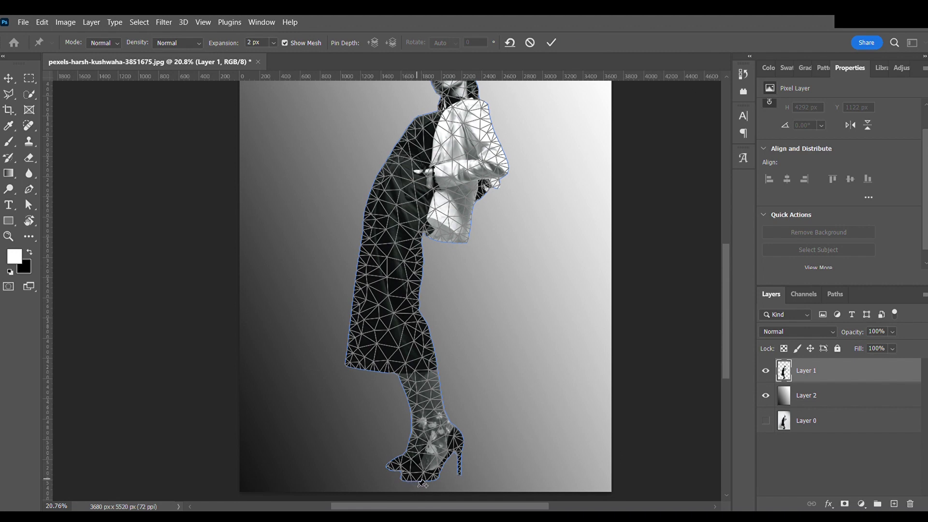
pyautogui.click(417, 479)
pyautogui.click(460, 473)
pyautogui.click(442, 428)
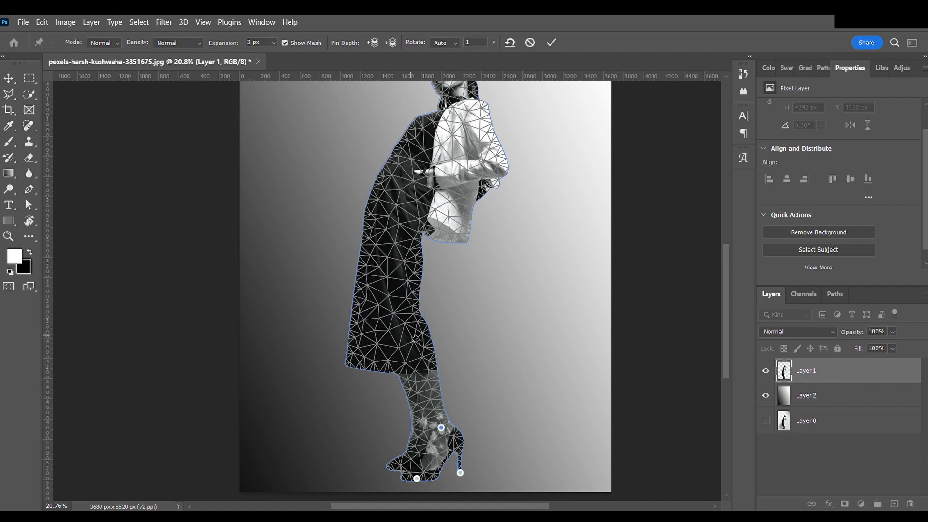
pyautogui.click(407, 312)
pyautogui.click(400, 212)
pyautogui.click(465, 99)
pyautogui.scroll(3, 482, 245)
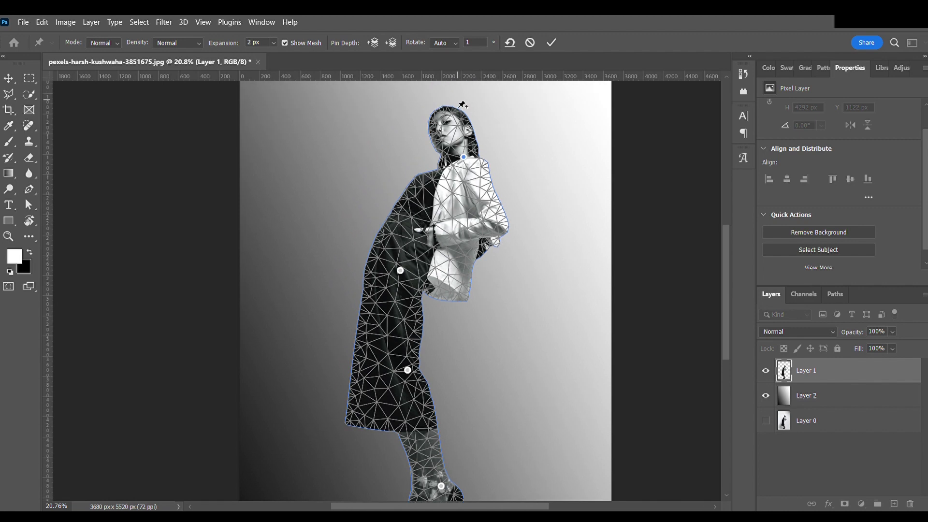
pyautogui.scroll(-2, 445, 290)
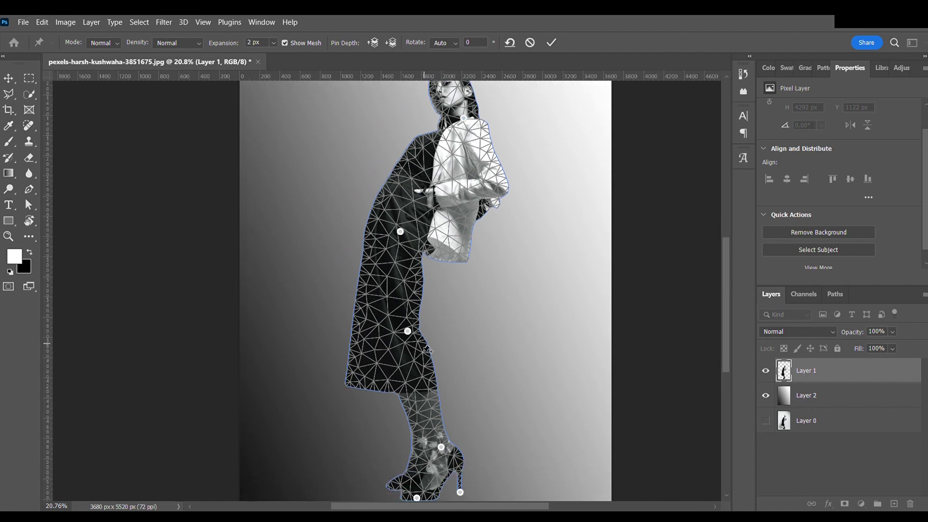
# Drag the coat and upper-body pins rightward and tilt the top pin left
pyautogui.moveTo(407, 331); pyautogui.dragTo(427, 334)
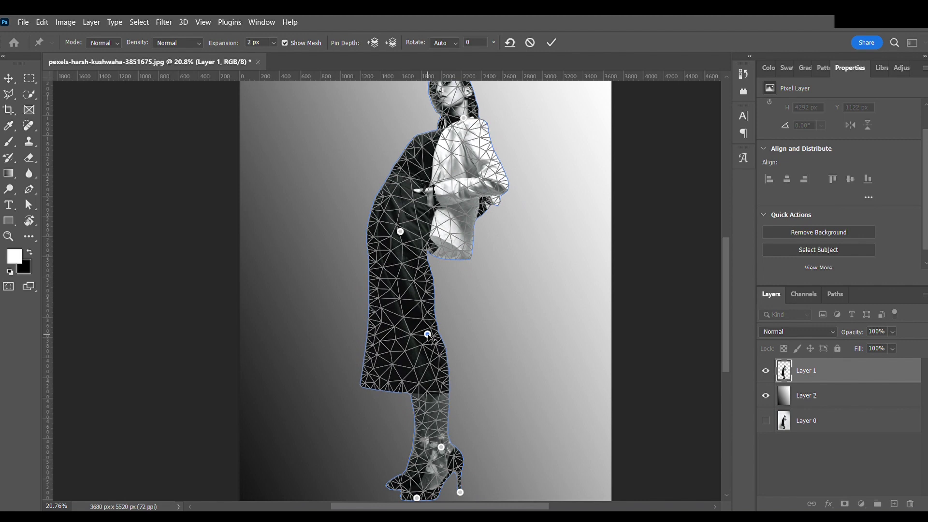
pyautogui.moveTo(428, 335); pyautogui.dragTo(427, 335)
pyautogui.moveTo(401, 232); pyautogui.dragTo(428, 237)
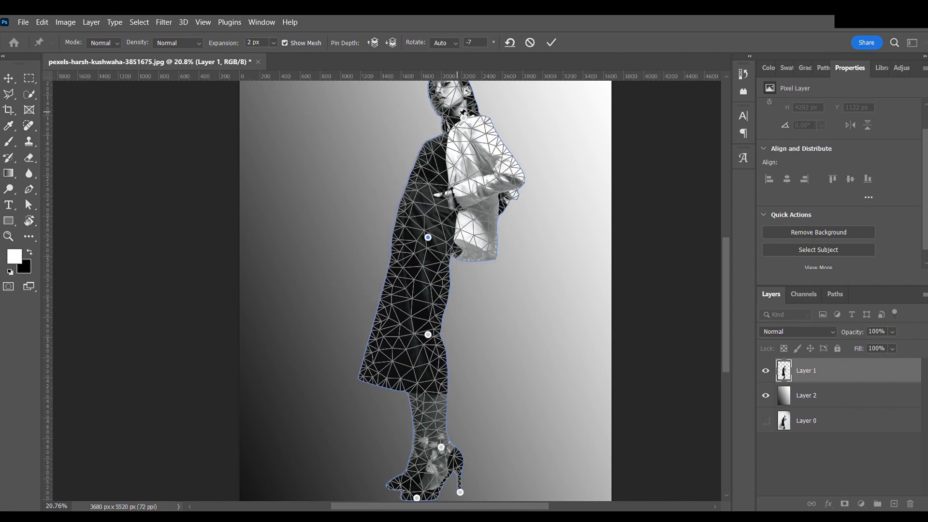
pyautogui.moveTo(463, 117); pyautogui.dragTo(459, 119)
pyautogui.moveTo(427, 119); pyautogui.dragTo(416, 120)
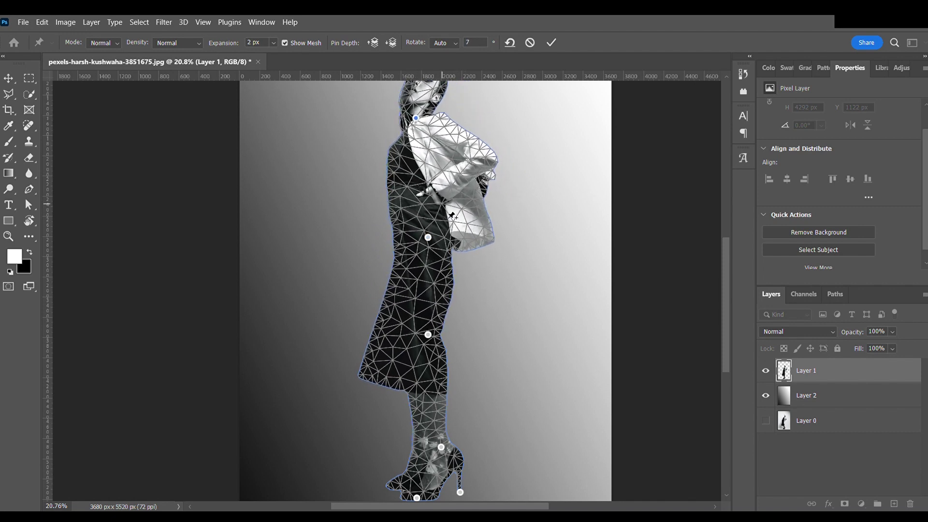
pyautogui.scroll(1, 444, 199)
pyautogui.hscroll(1, 472, 252)
pyautogui.scroll(-1, 471, 252)
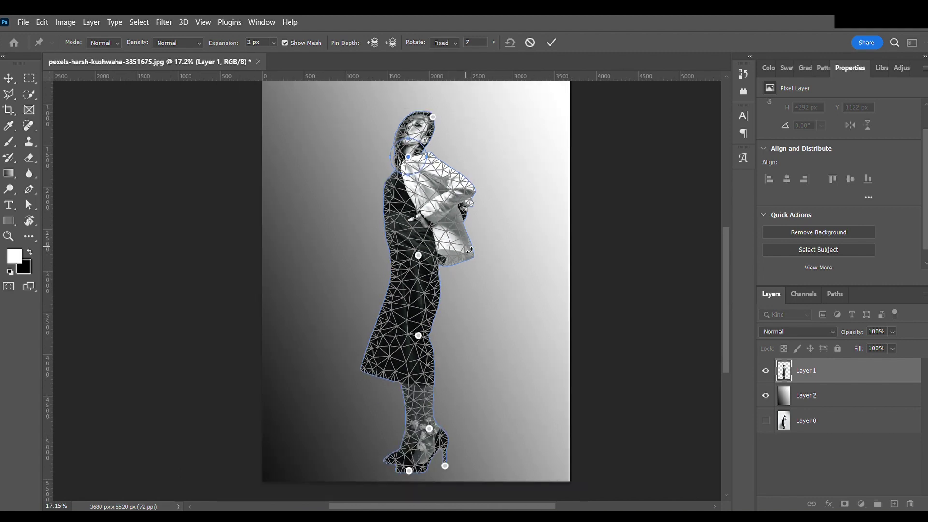
# Bend the head left, refine the coat, torso and shoulder pins, and commit the warp
pyautogui.click(429, 117)
pyautogui.moveTo(427, 117); pyautogui.dragTo(411, 115)
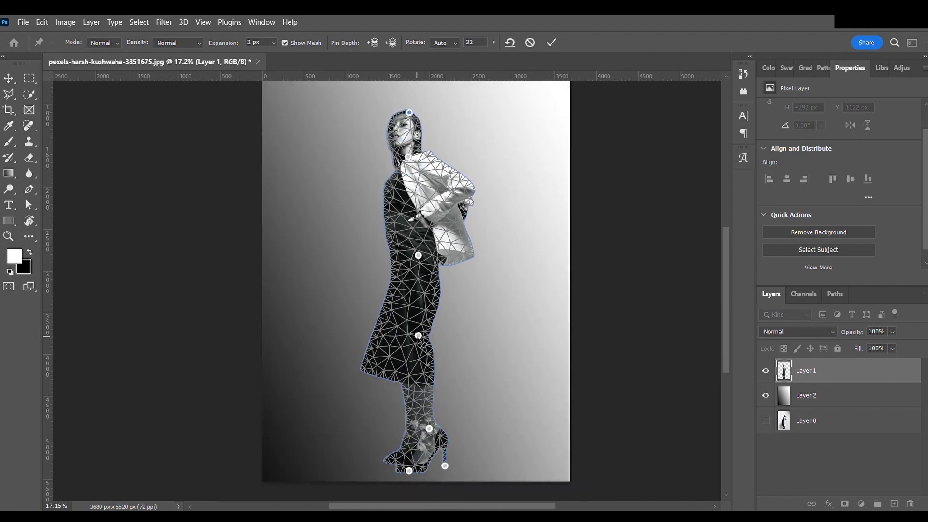
pyautogui.moveTo(418, 335); pyautogui.dragTo(419, 335)
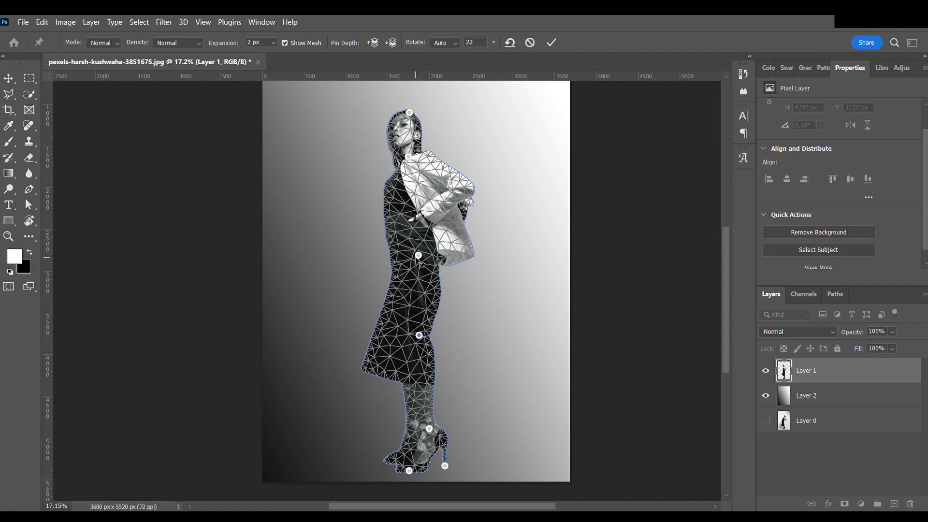
pyautogui.moveTo(419, 256); pyautogui.dragTo(414, 255)
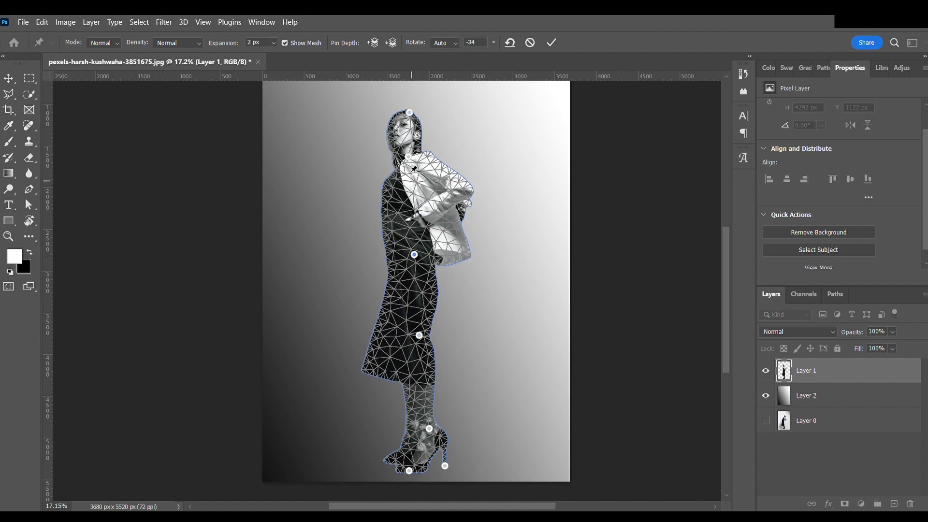
pyautogui.moveTo(408, 157); pyautogui.dragTo(407, 161)
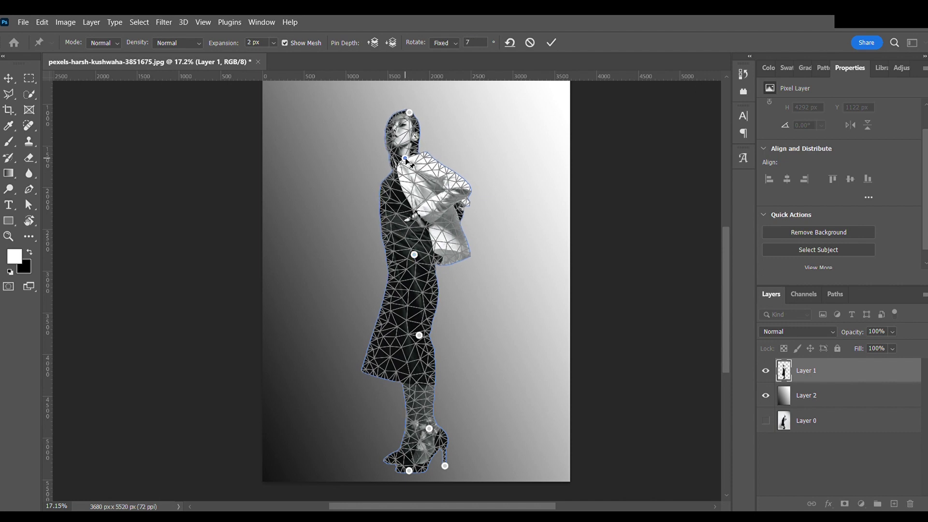
pyautogui.moveTo(410, 112); pyautogui.dragTo(406, 115)
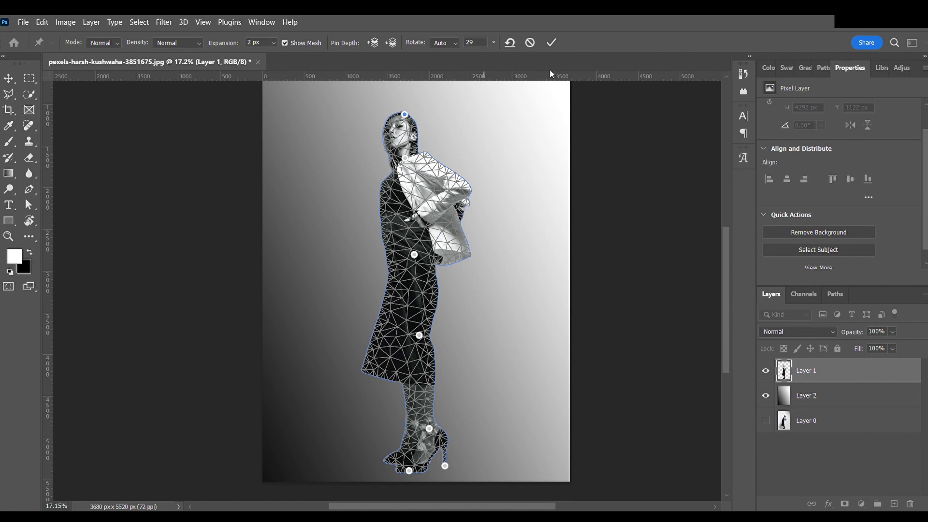
pyautogui.click(551, 42)
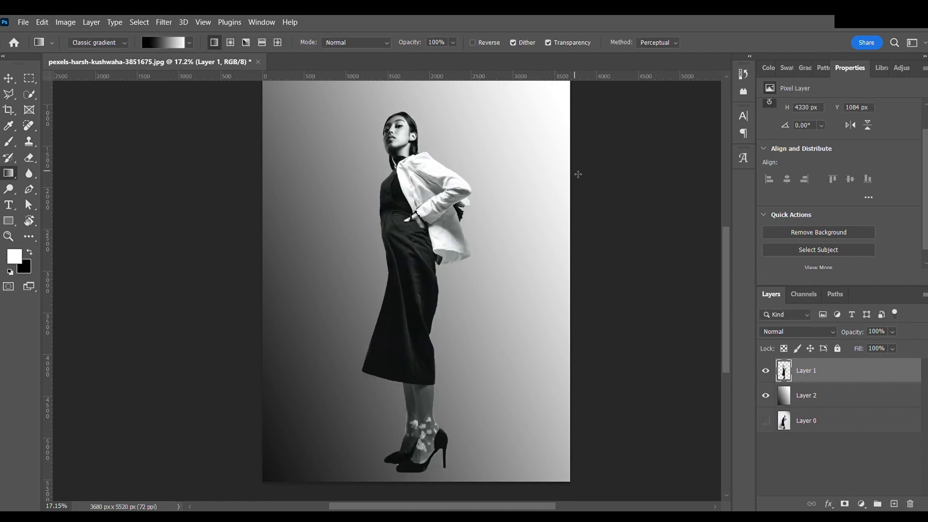
# Move Layer 0 to the top of the layer stack, briefly showing then re-hiding it
pyautogui.scroll(-1, 578, 175)
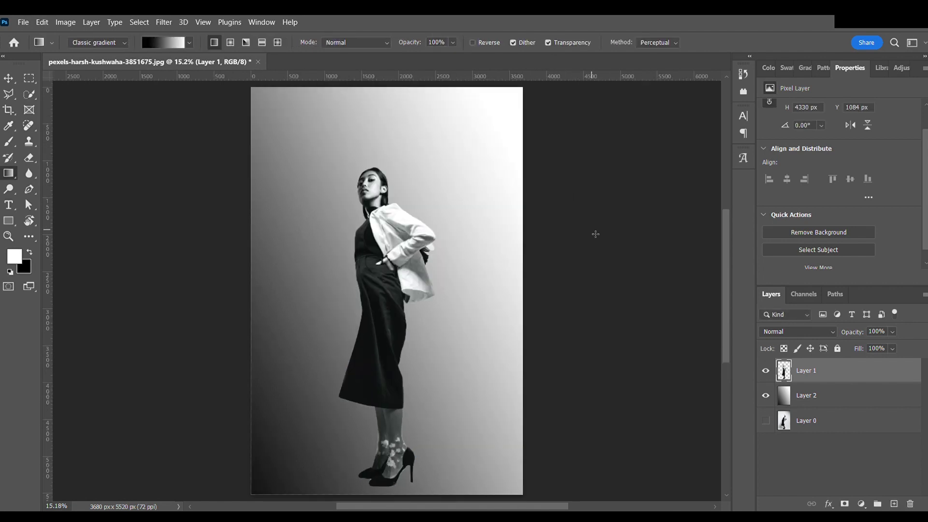
pyautogui.scroll(-1, 616, 299)
pyautogui.scroll(-1, 616, 298)
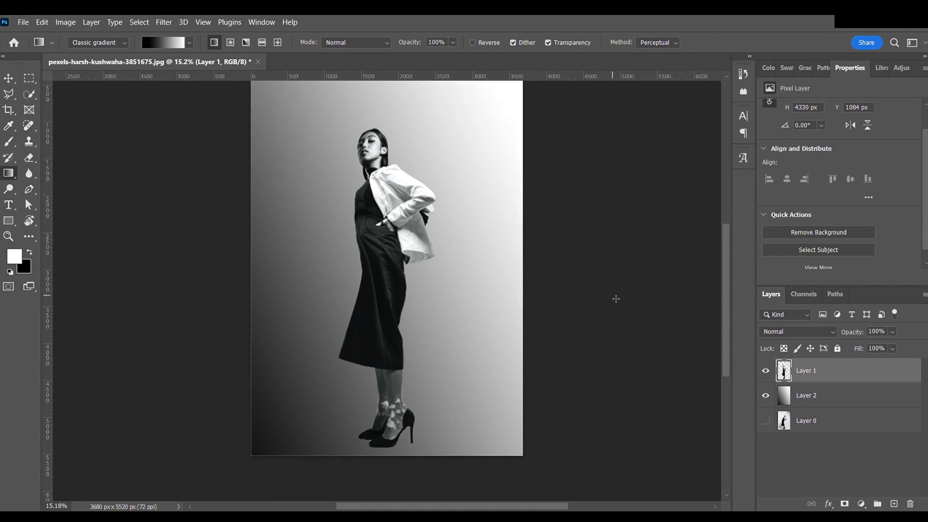
pyautogui.moveTo(818, 425); pyautogui.dragTo(826, 374)
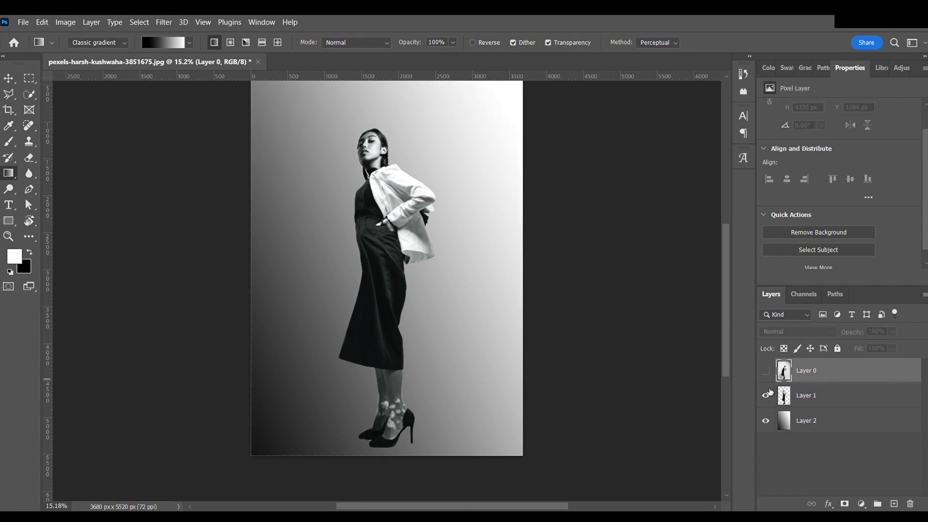
pyautogui.click(765, 371)
pyautogui.click(766, 370)
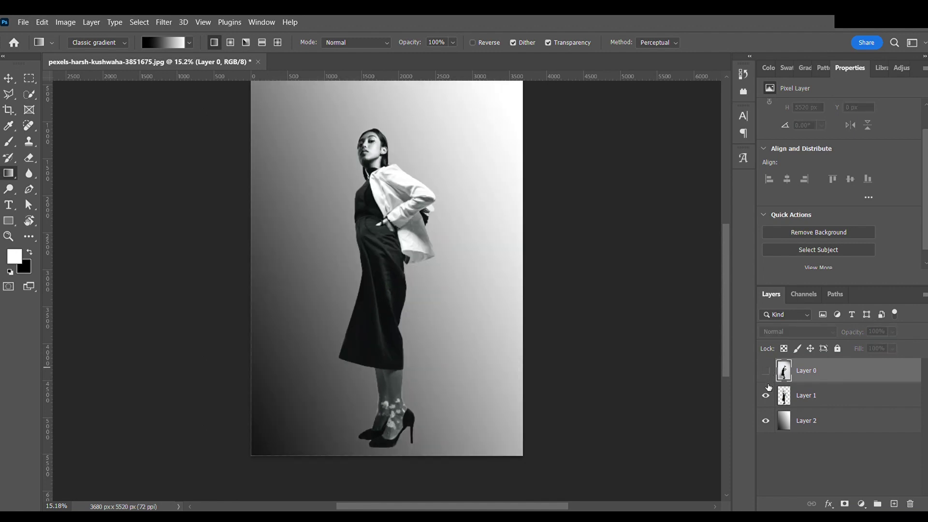